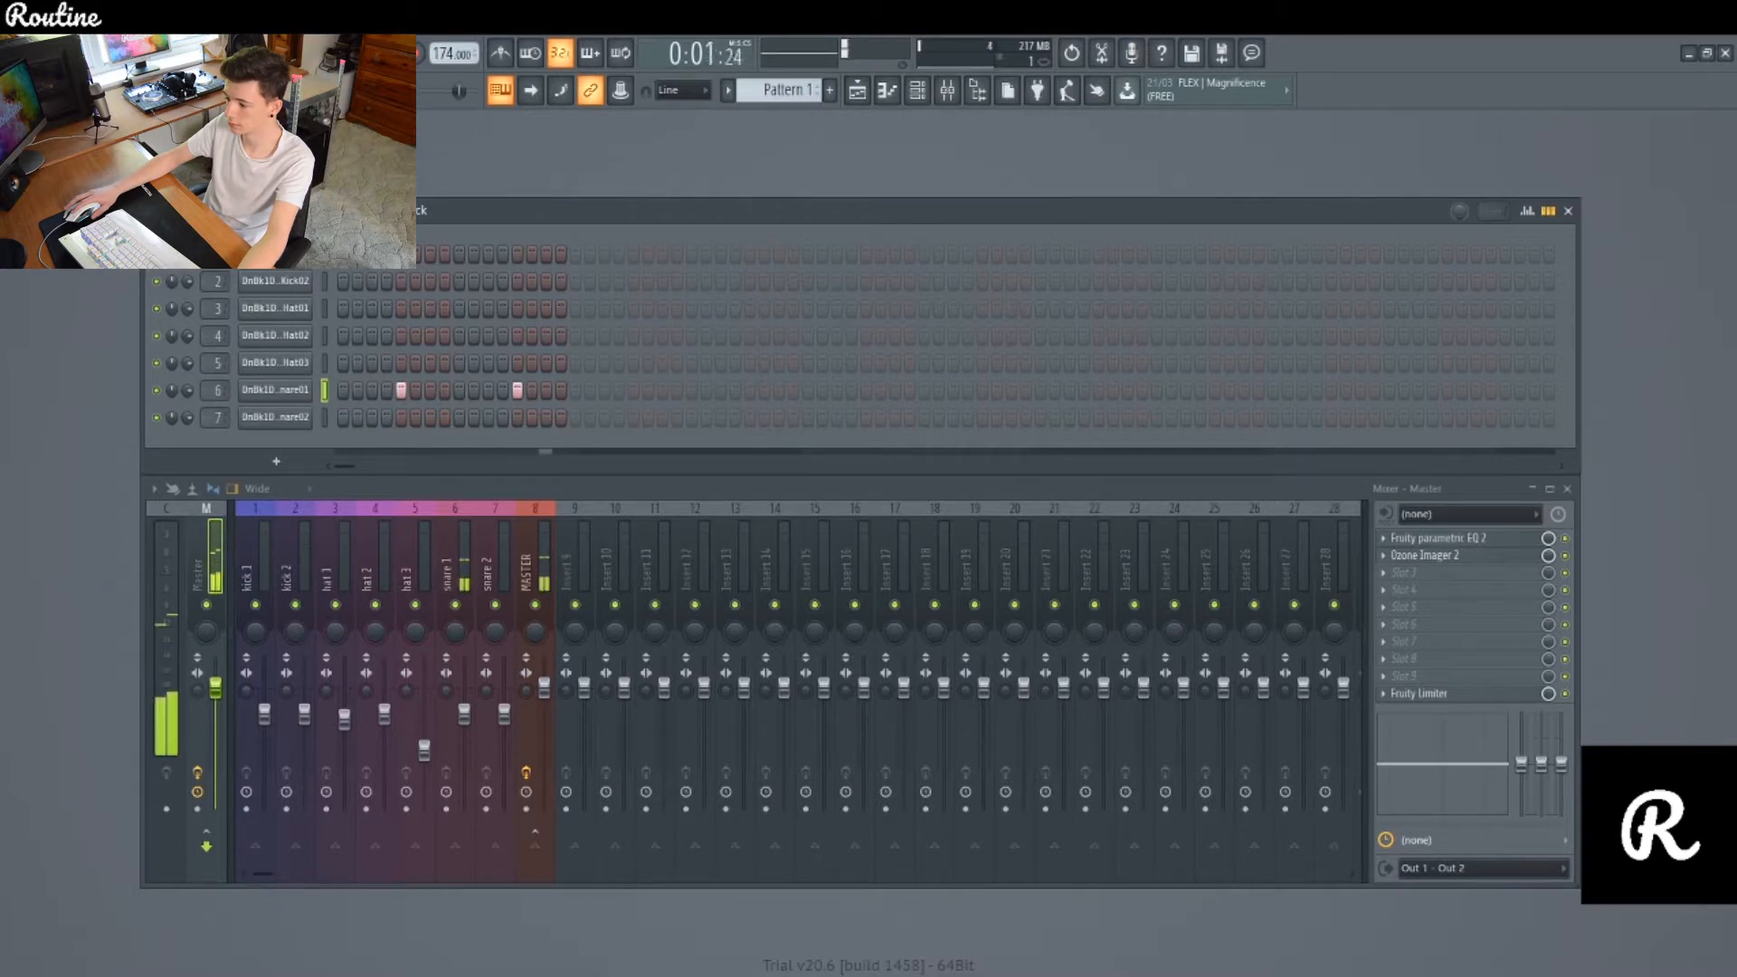
Step: Stop playback and place Kick01 and Kick02 hits on steps 1 and 11 of Pattern 1
{"action": "key", "text": "space"}
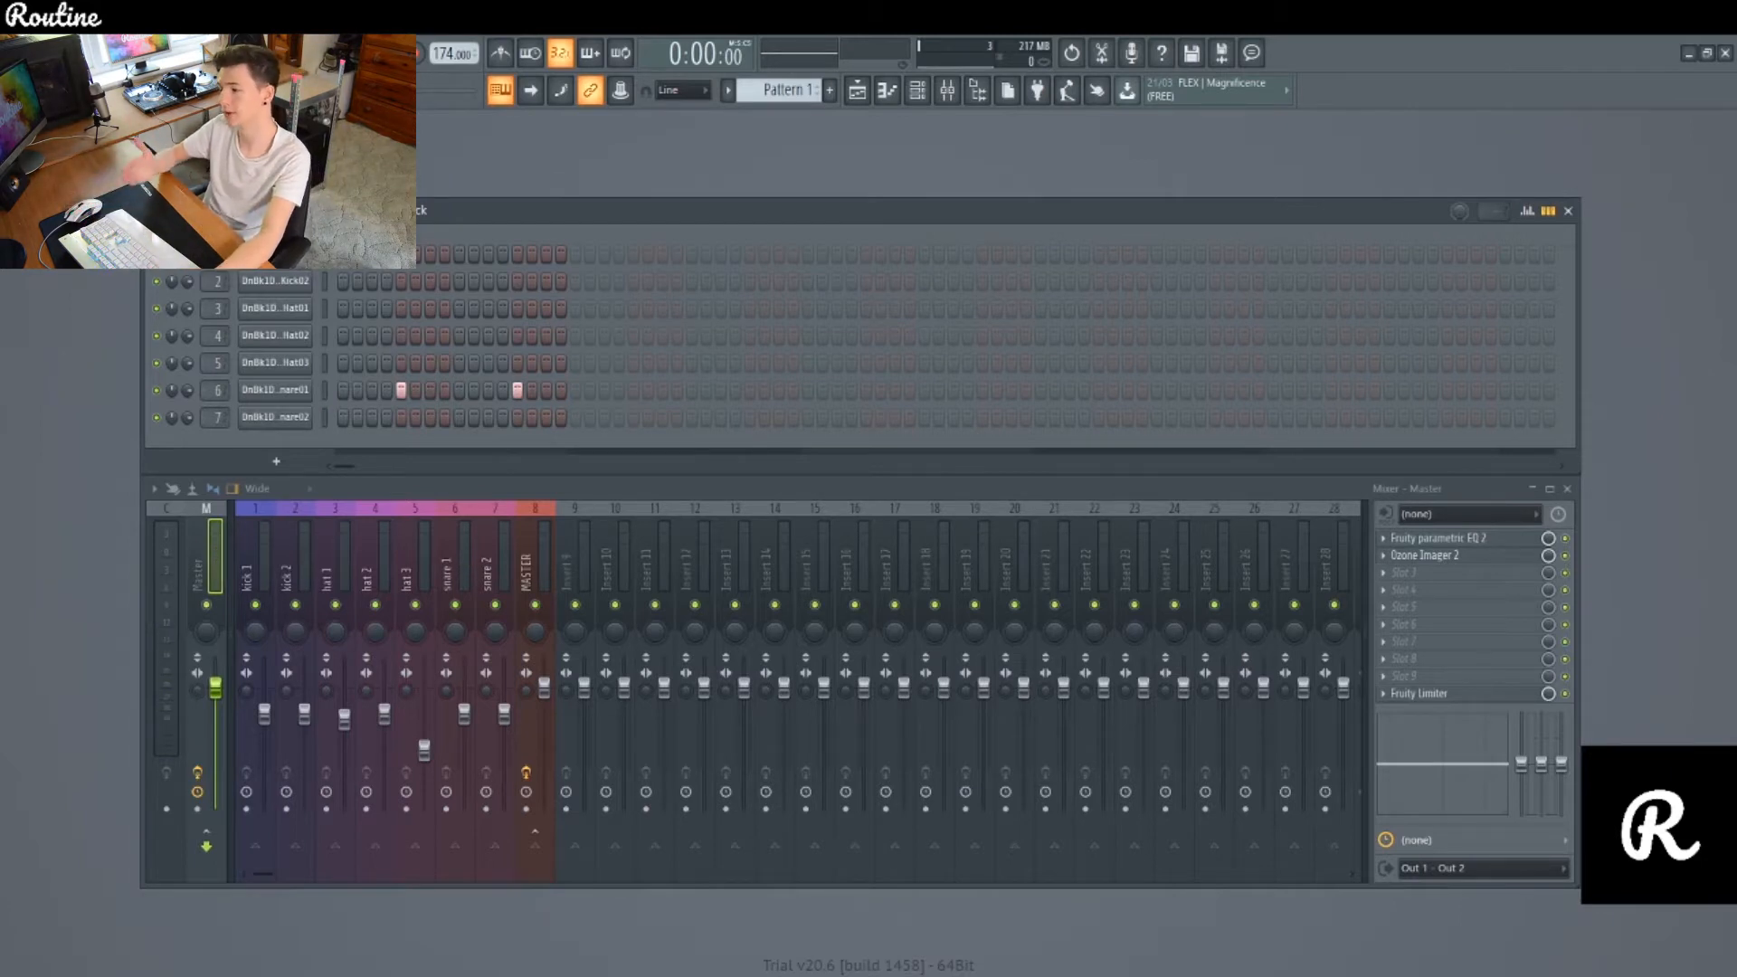
{"action": "left_click", "coordinate": [489, 254]}
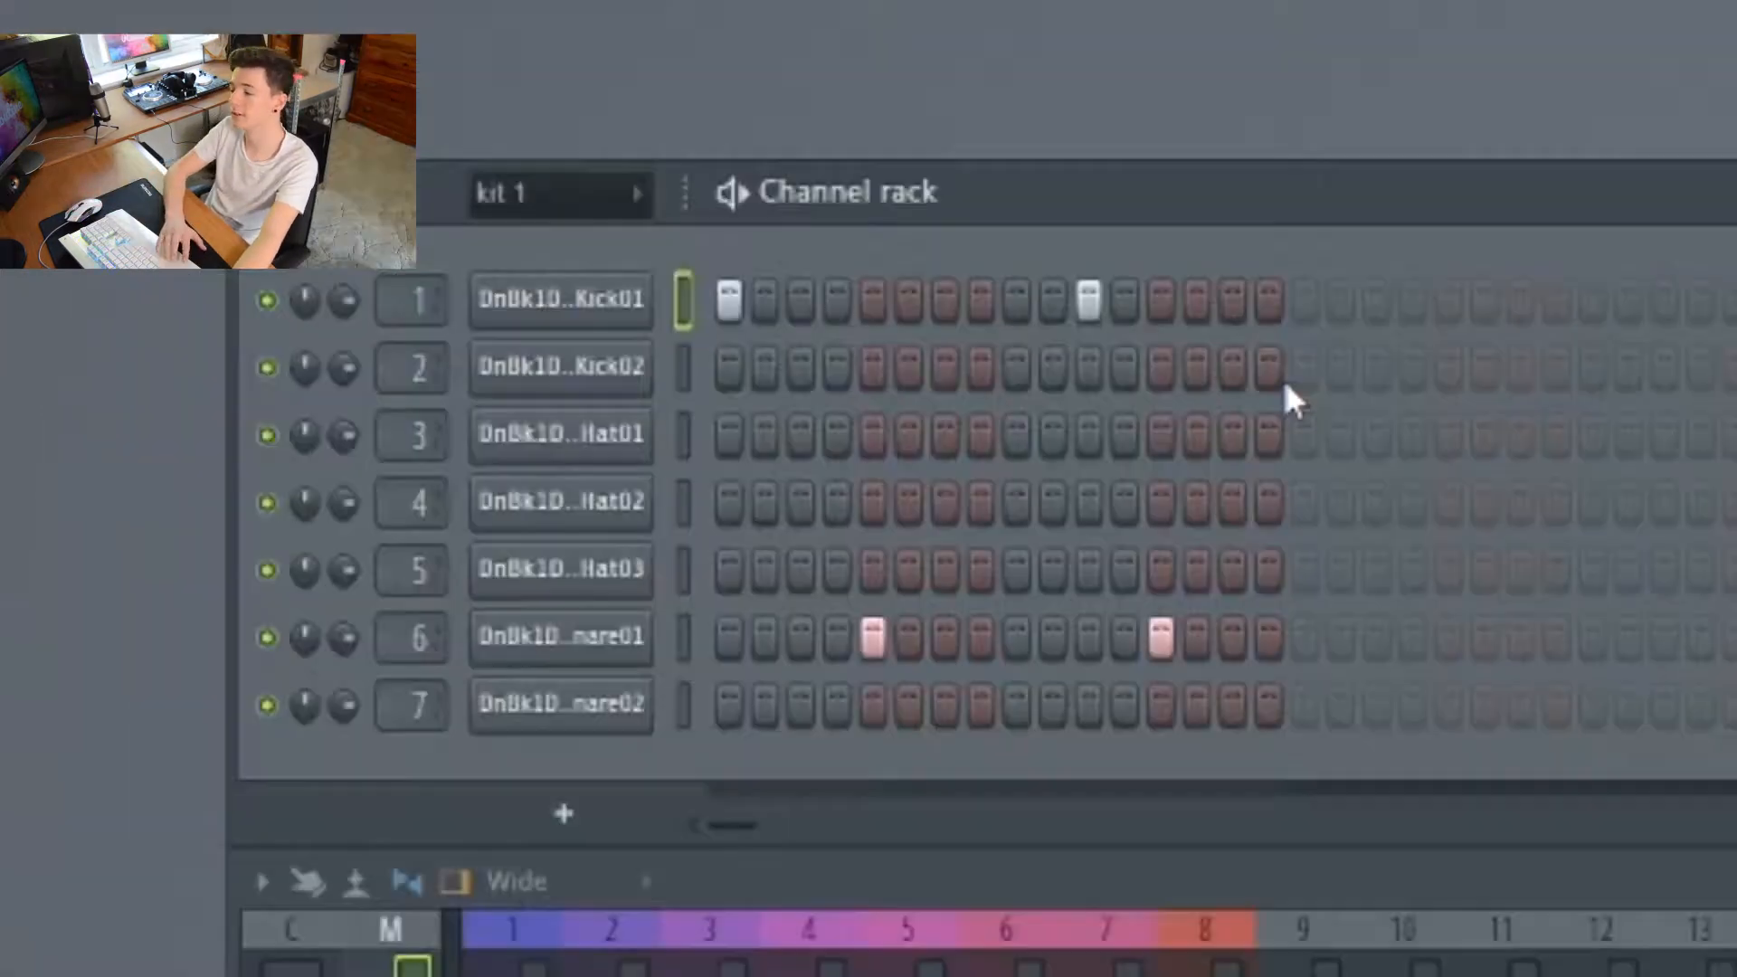
{"action": "key", "text": "space"}
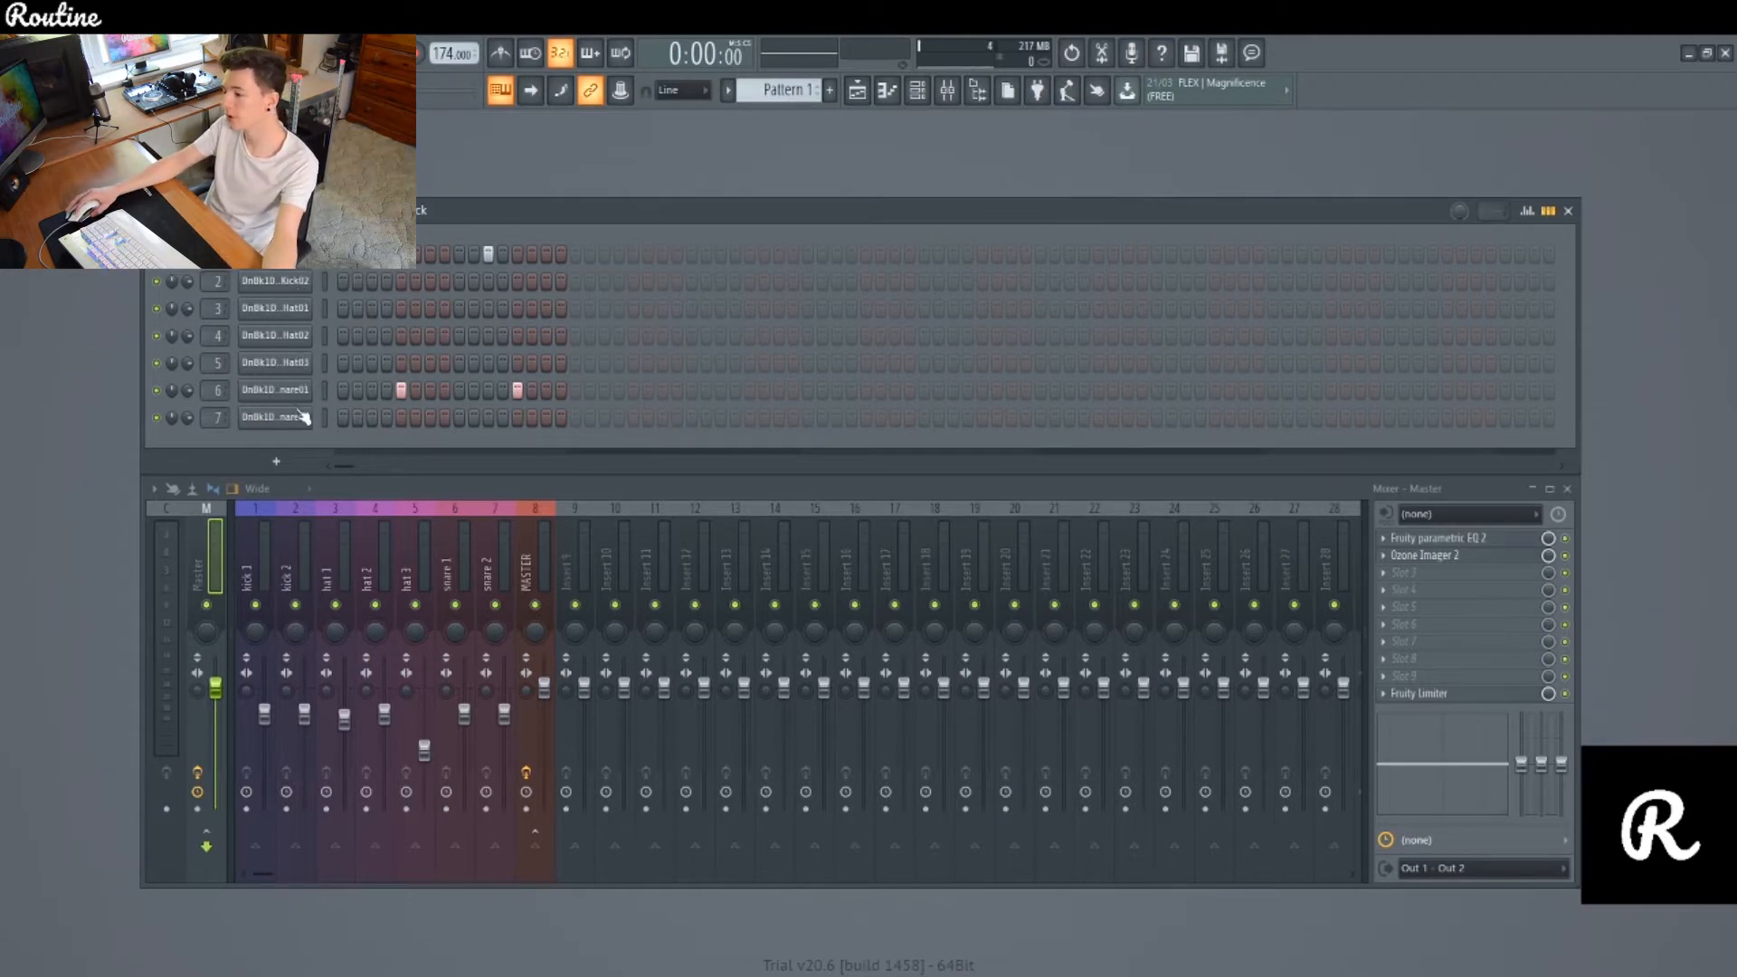
{"action": "left_click", "coordinate": [344, 283]}
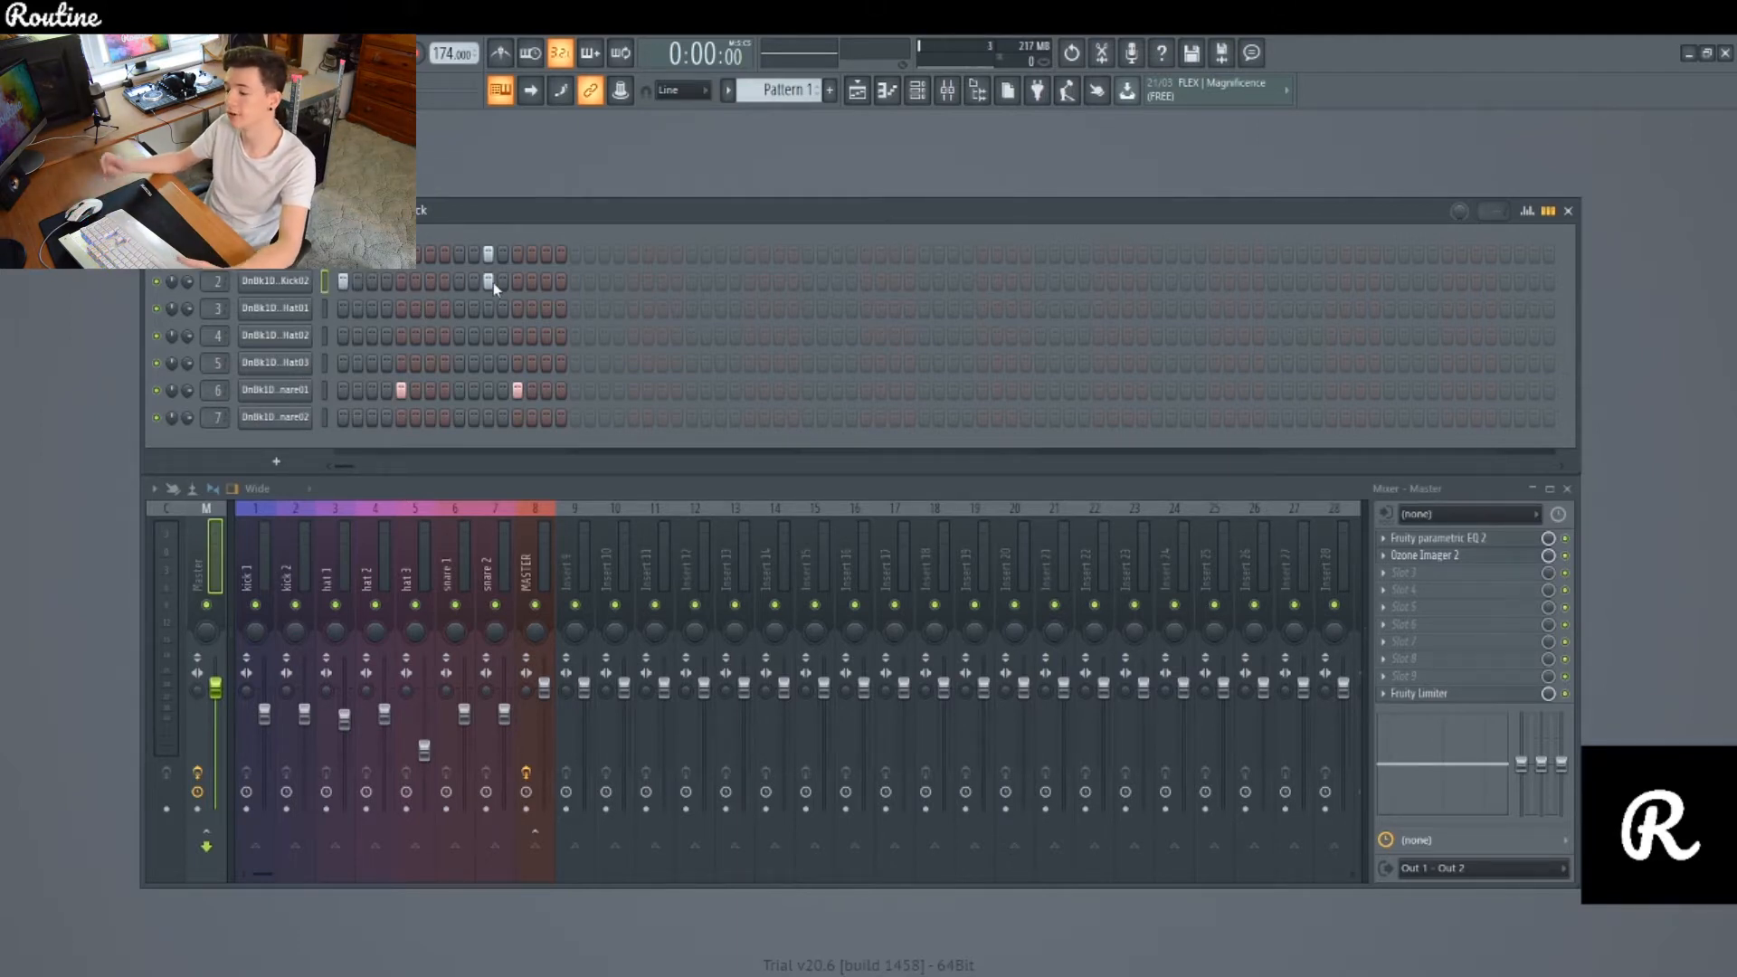
Step: While the pattern plays, raise kick 1's mixer level slightly and adjust the stereo separation of both kick tracks
{"action": "key", "text": "space"}
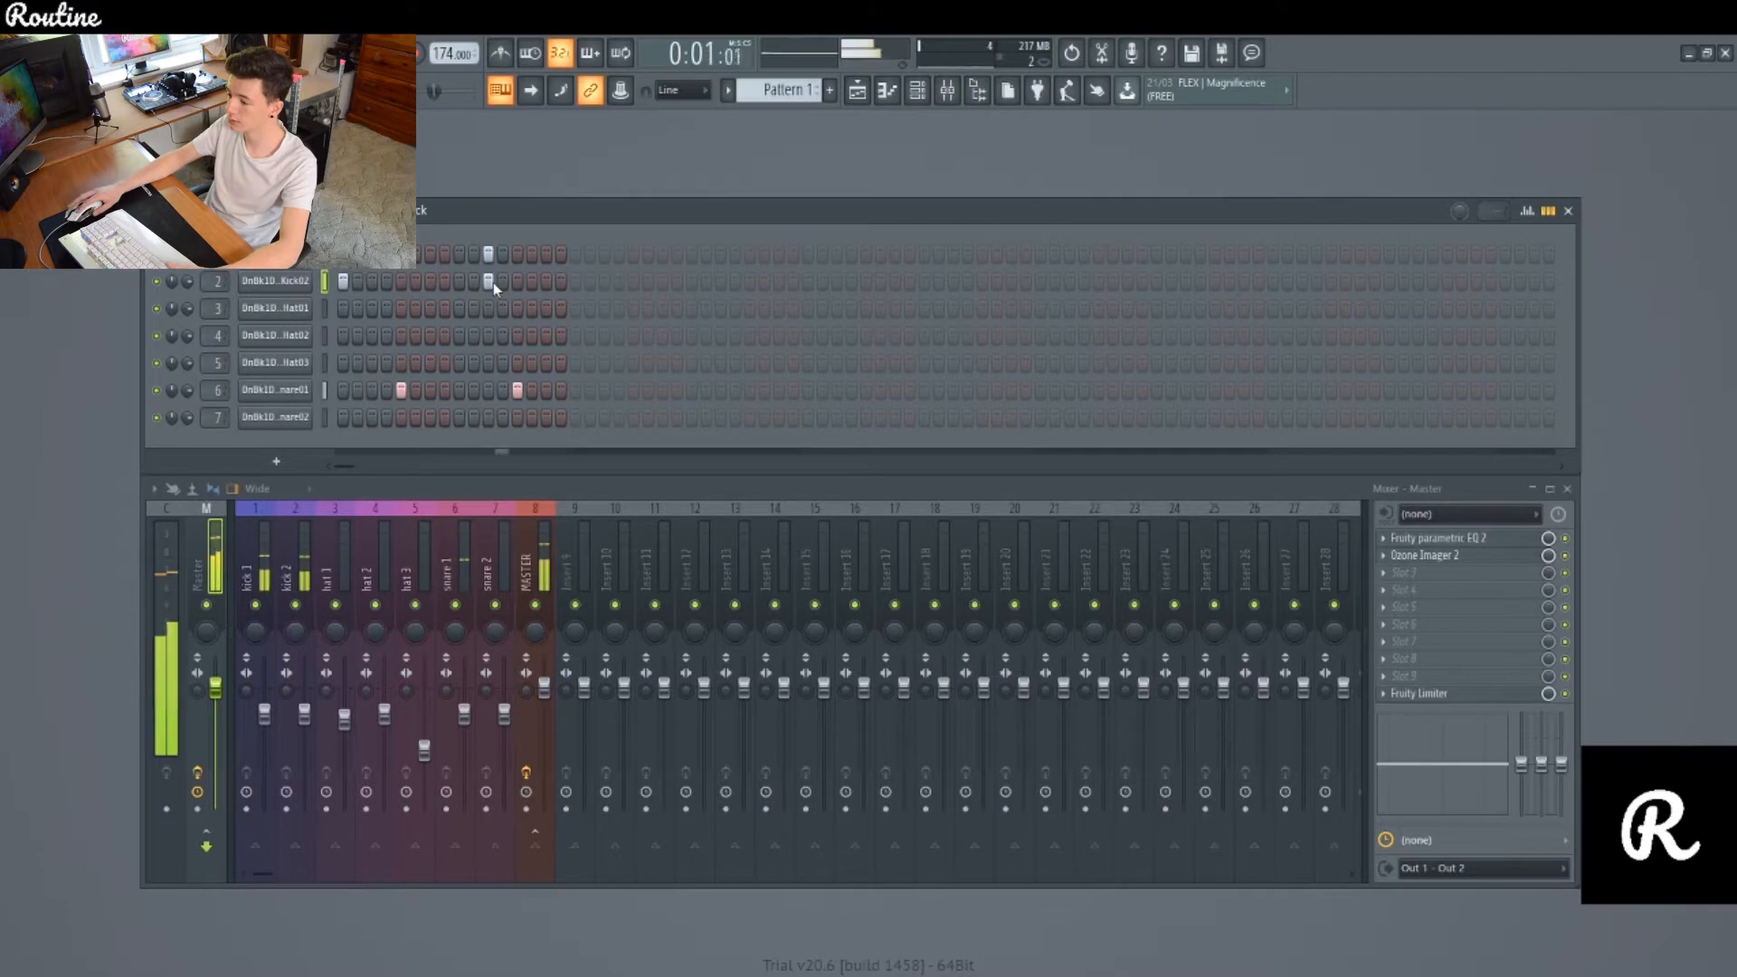
{"action": "left_click", "coordinate": [264, 709]}
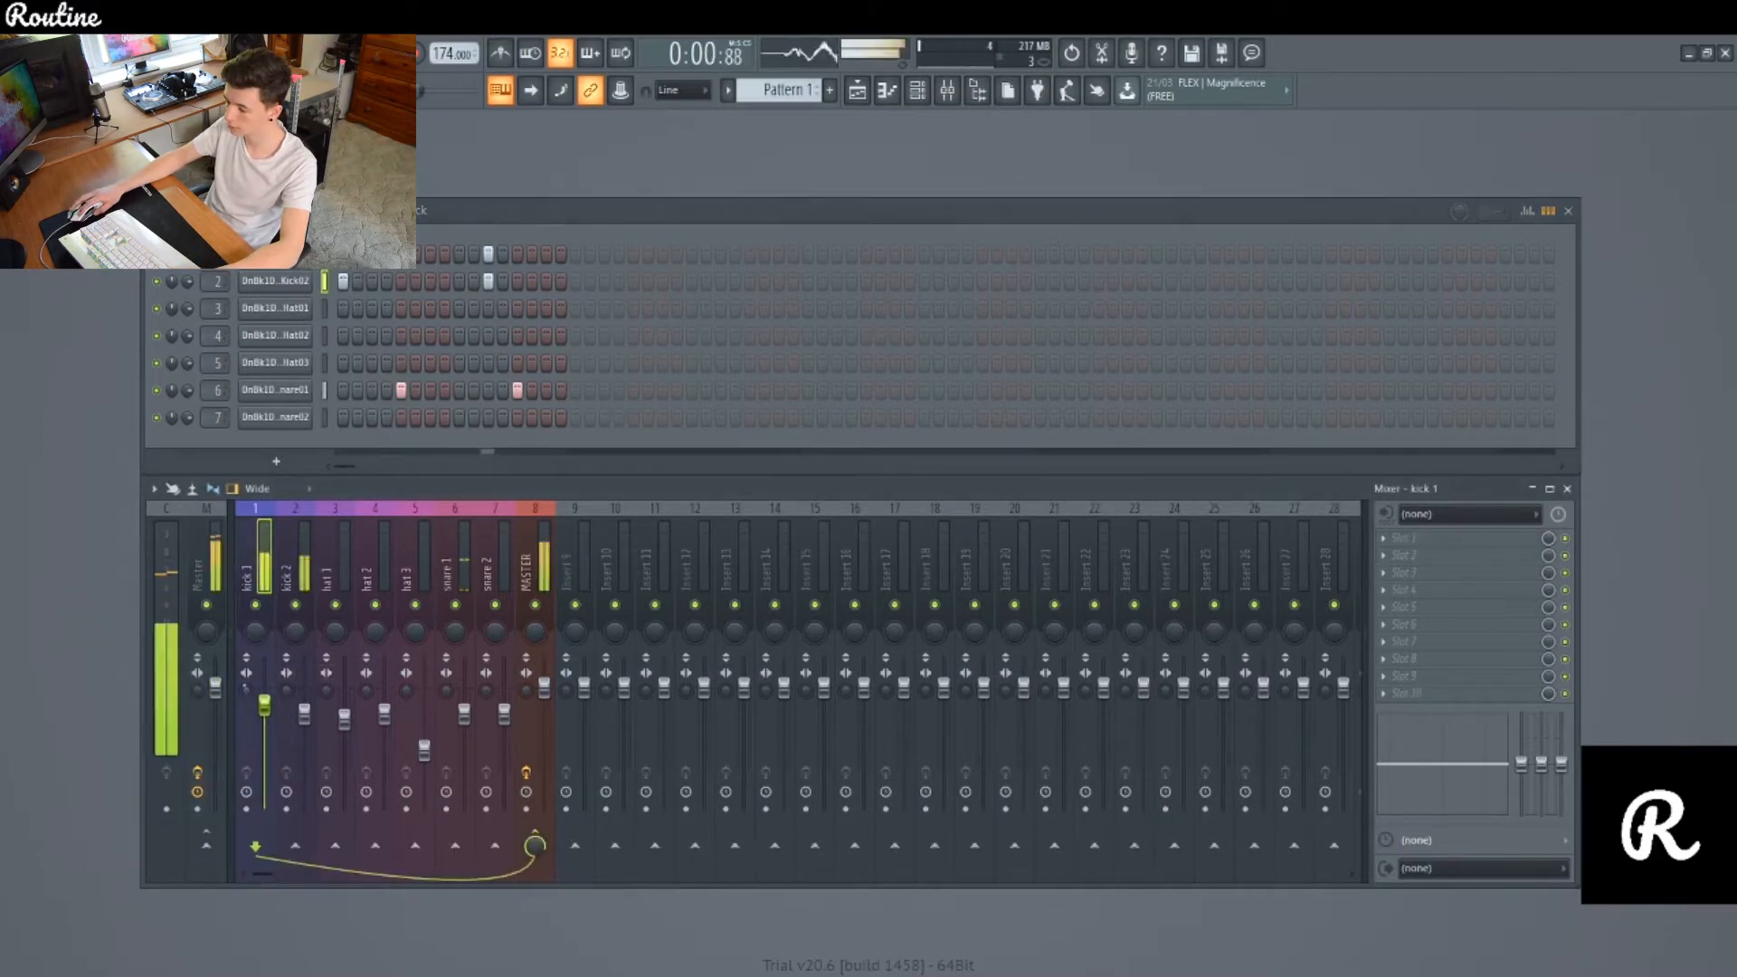
{"action": "left_click", "coordinate": [304, 715]}
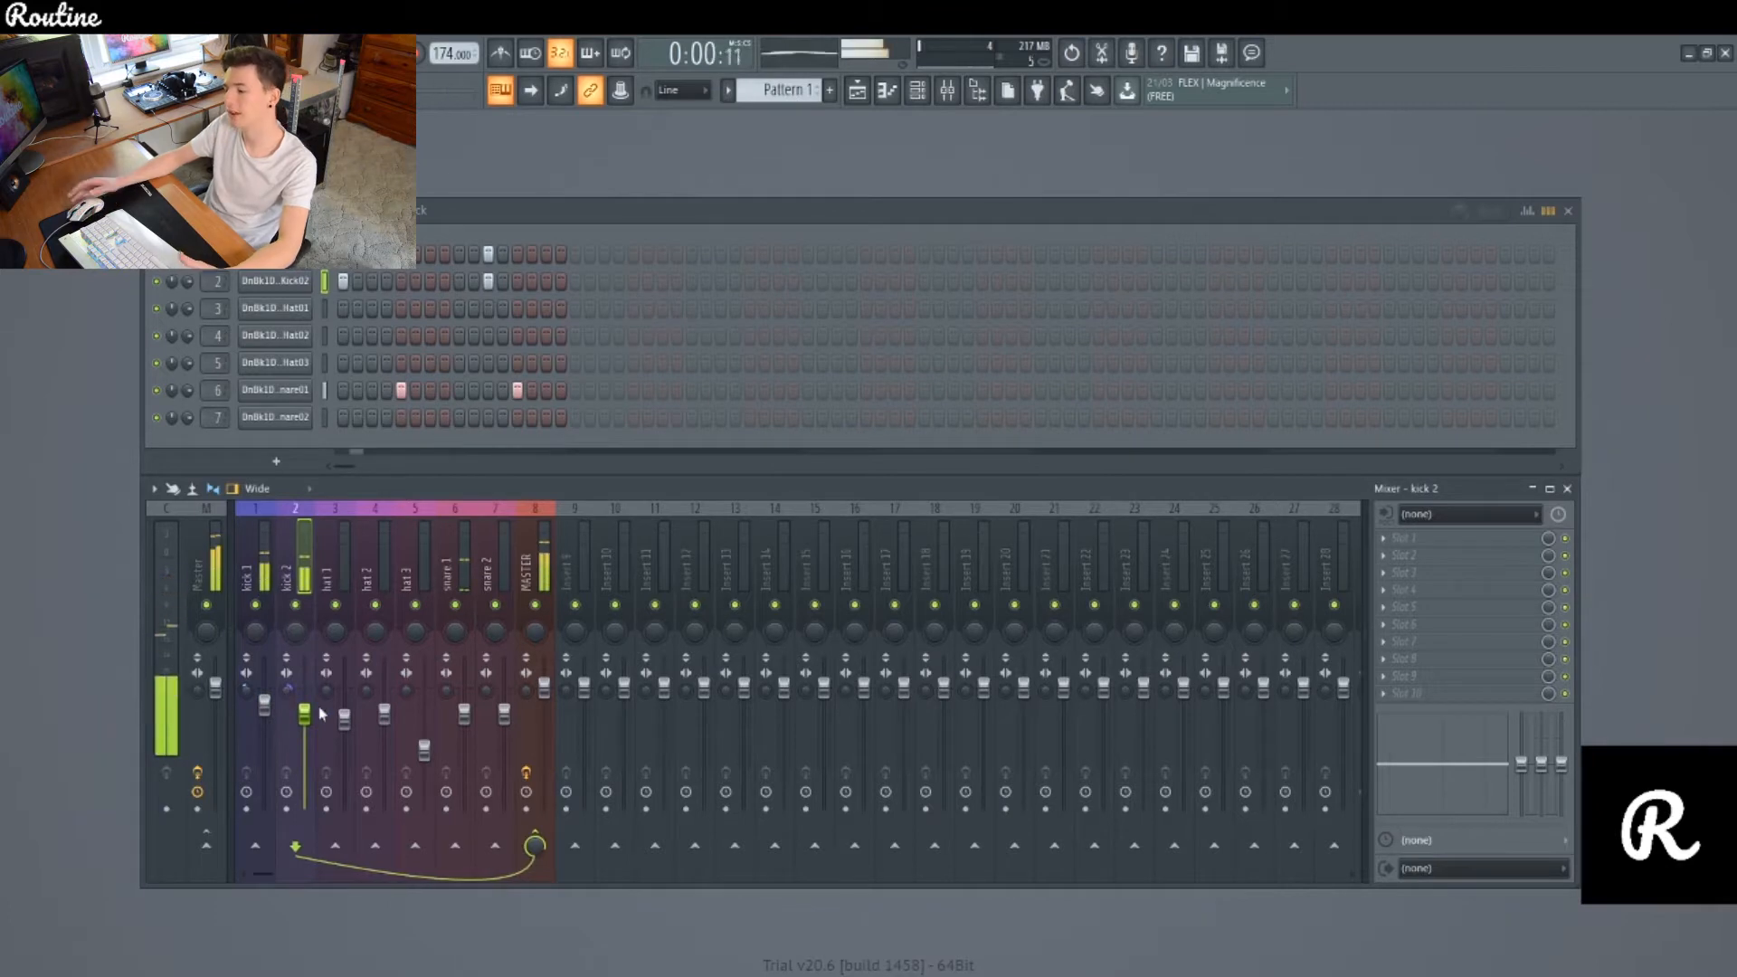
{"action": "key", "text": "space"}
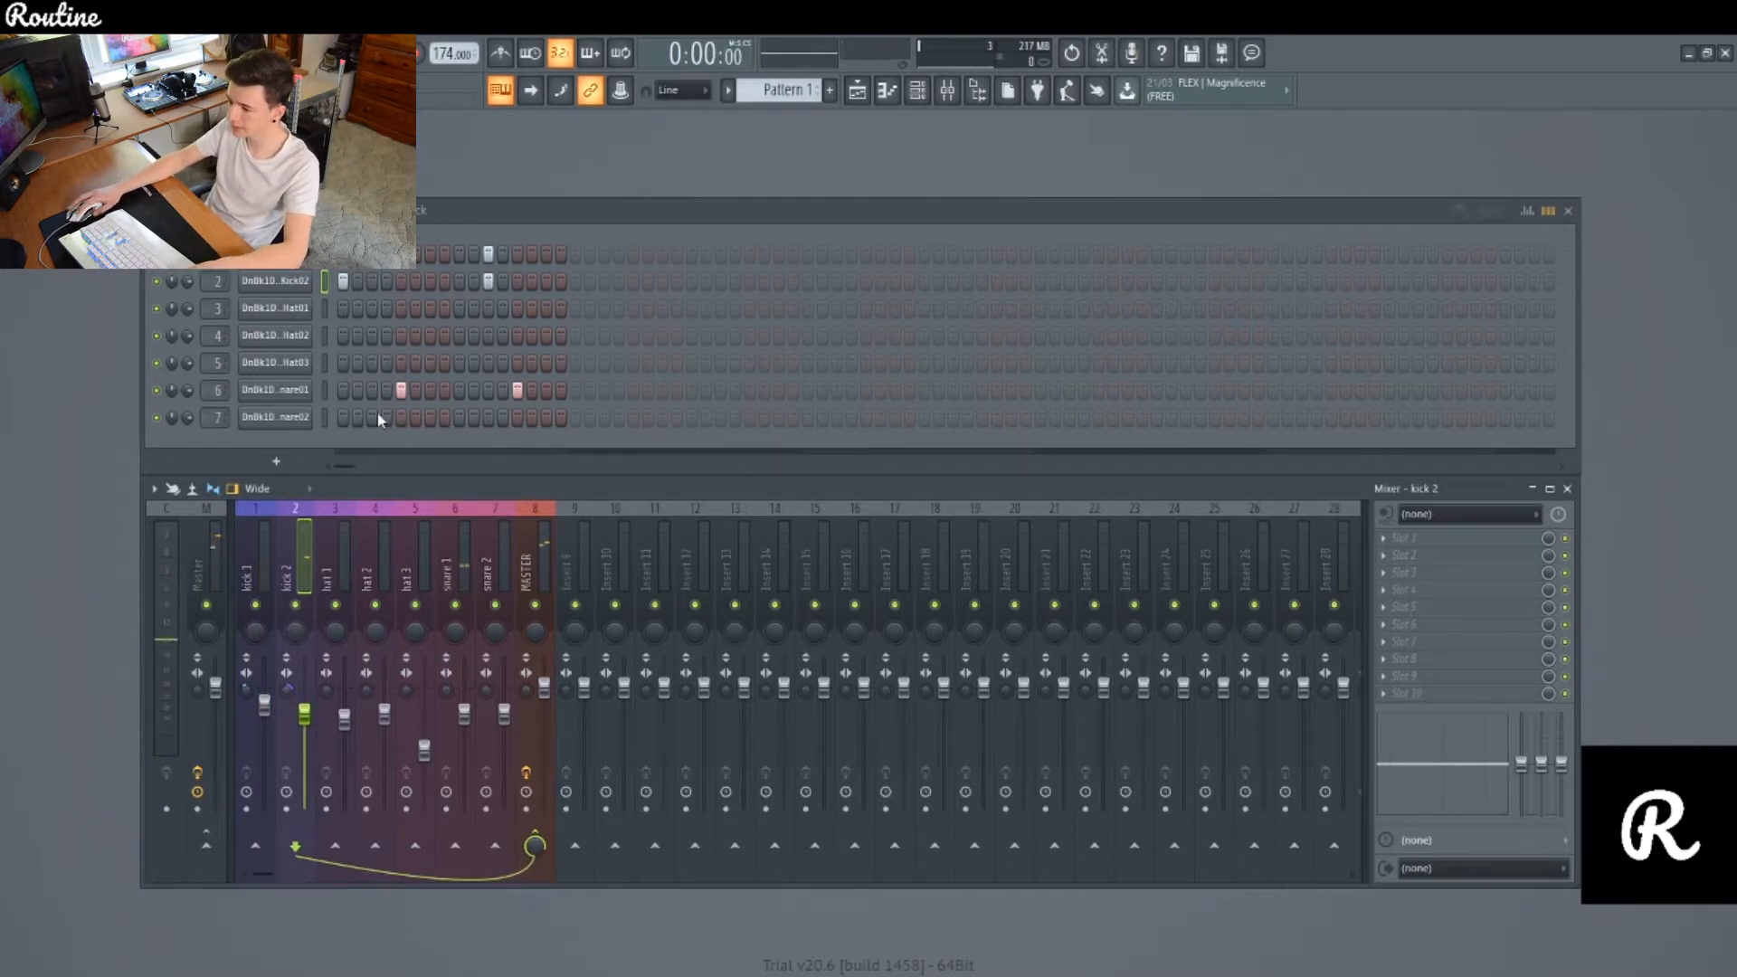
Step: Layer the second snare on steps 5 and 13, and audition snare 1 and snare 2 soloed during playback
{"action": "left_click", "coordinate": [401, 417]}
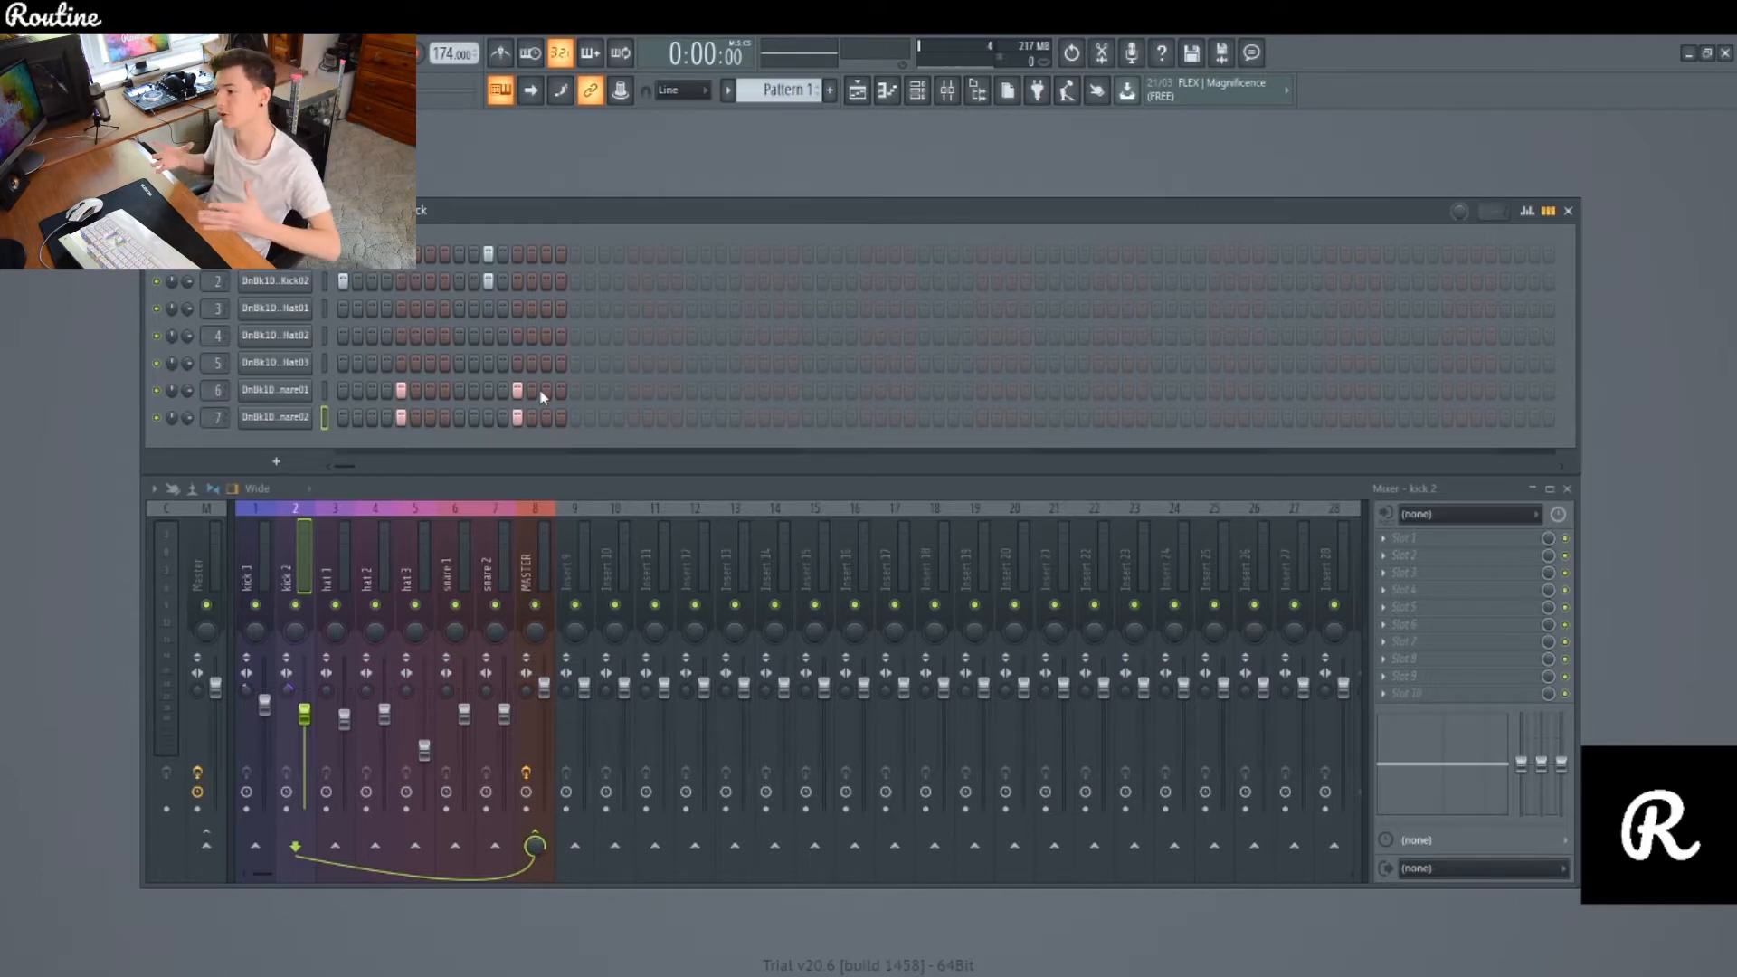
{"action": "key", "text": "space"}
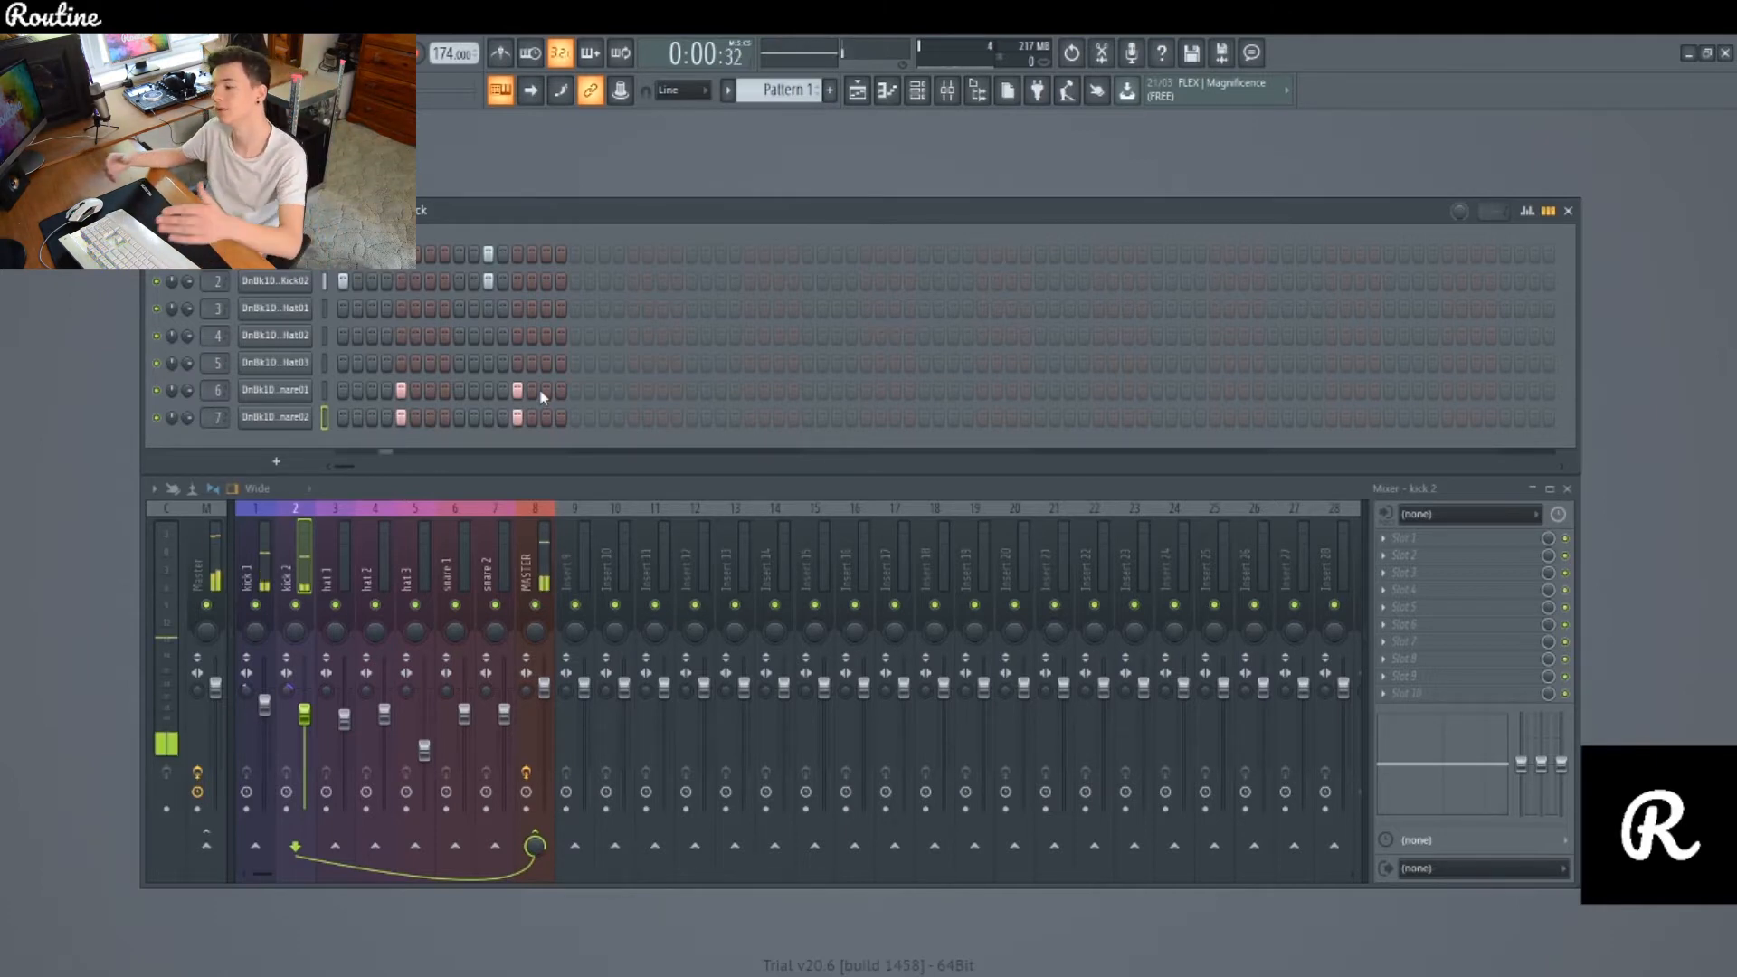
{"action": "right_click", "coordinate": [459, 605]}
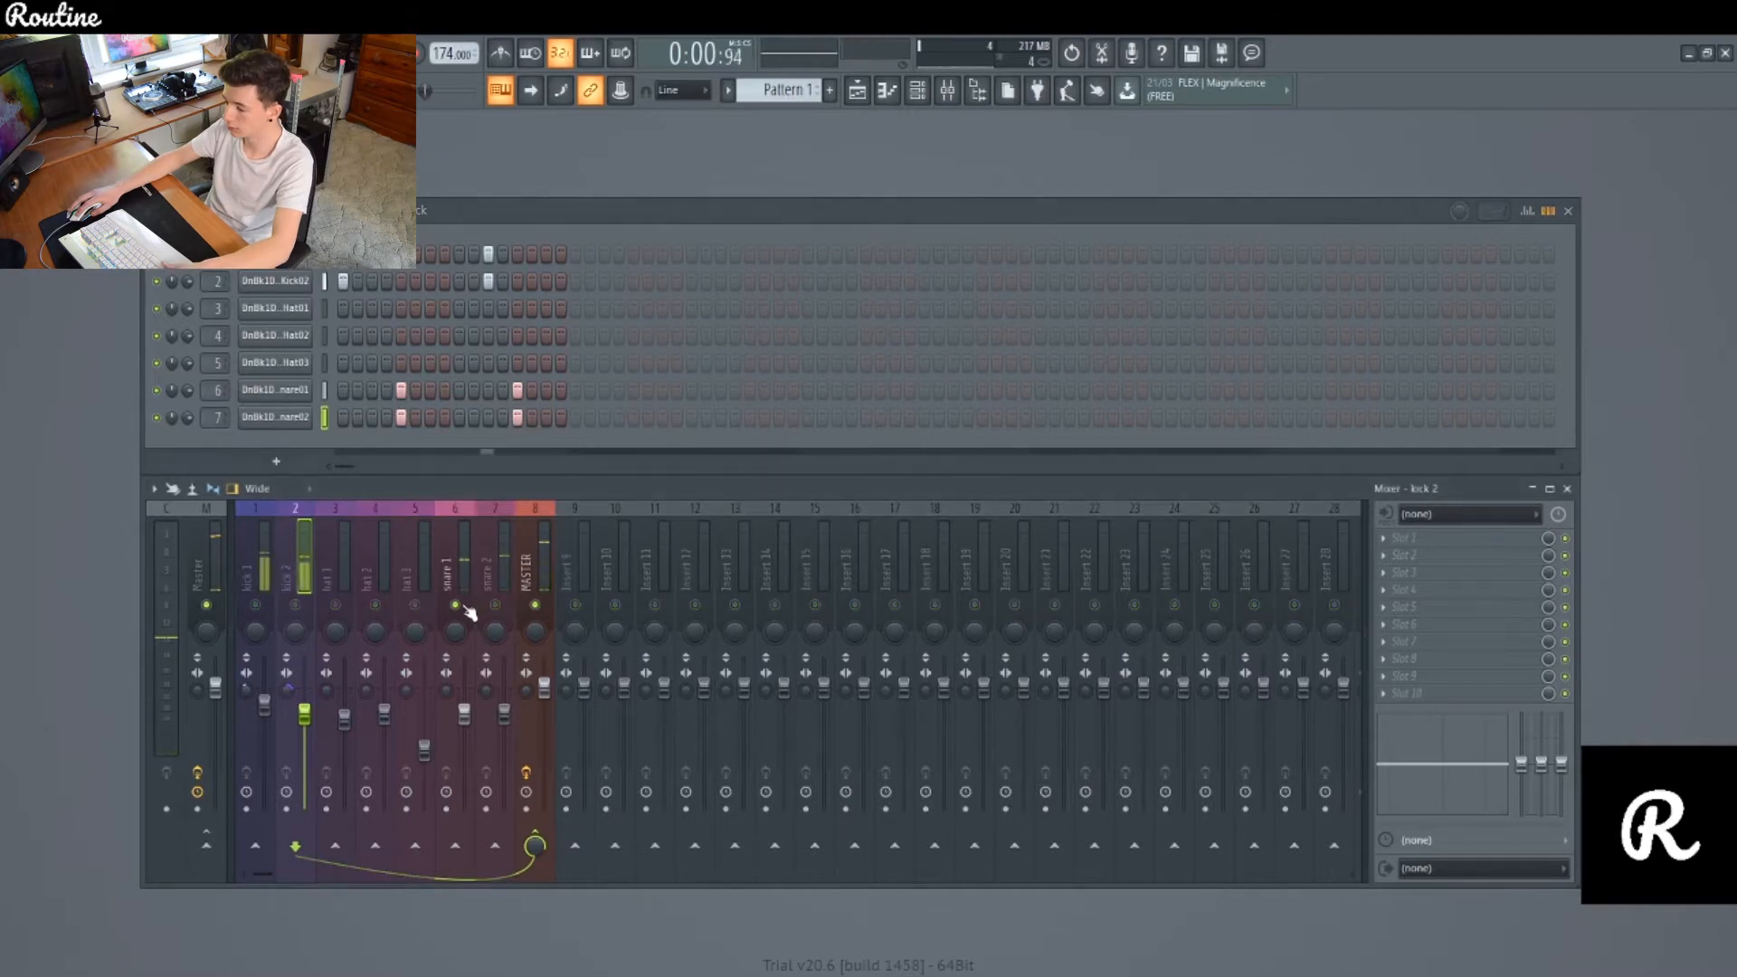
{"action": "right_click", "coordinate": [493, 604]}
{"action": "key", "text": "space"}
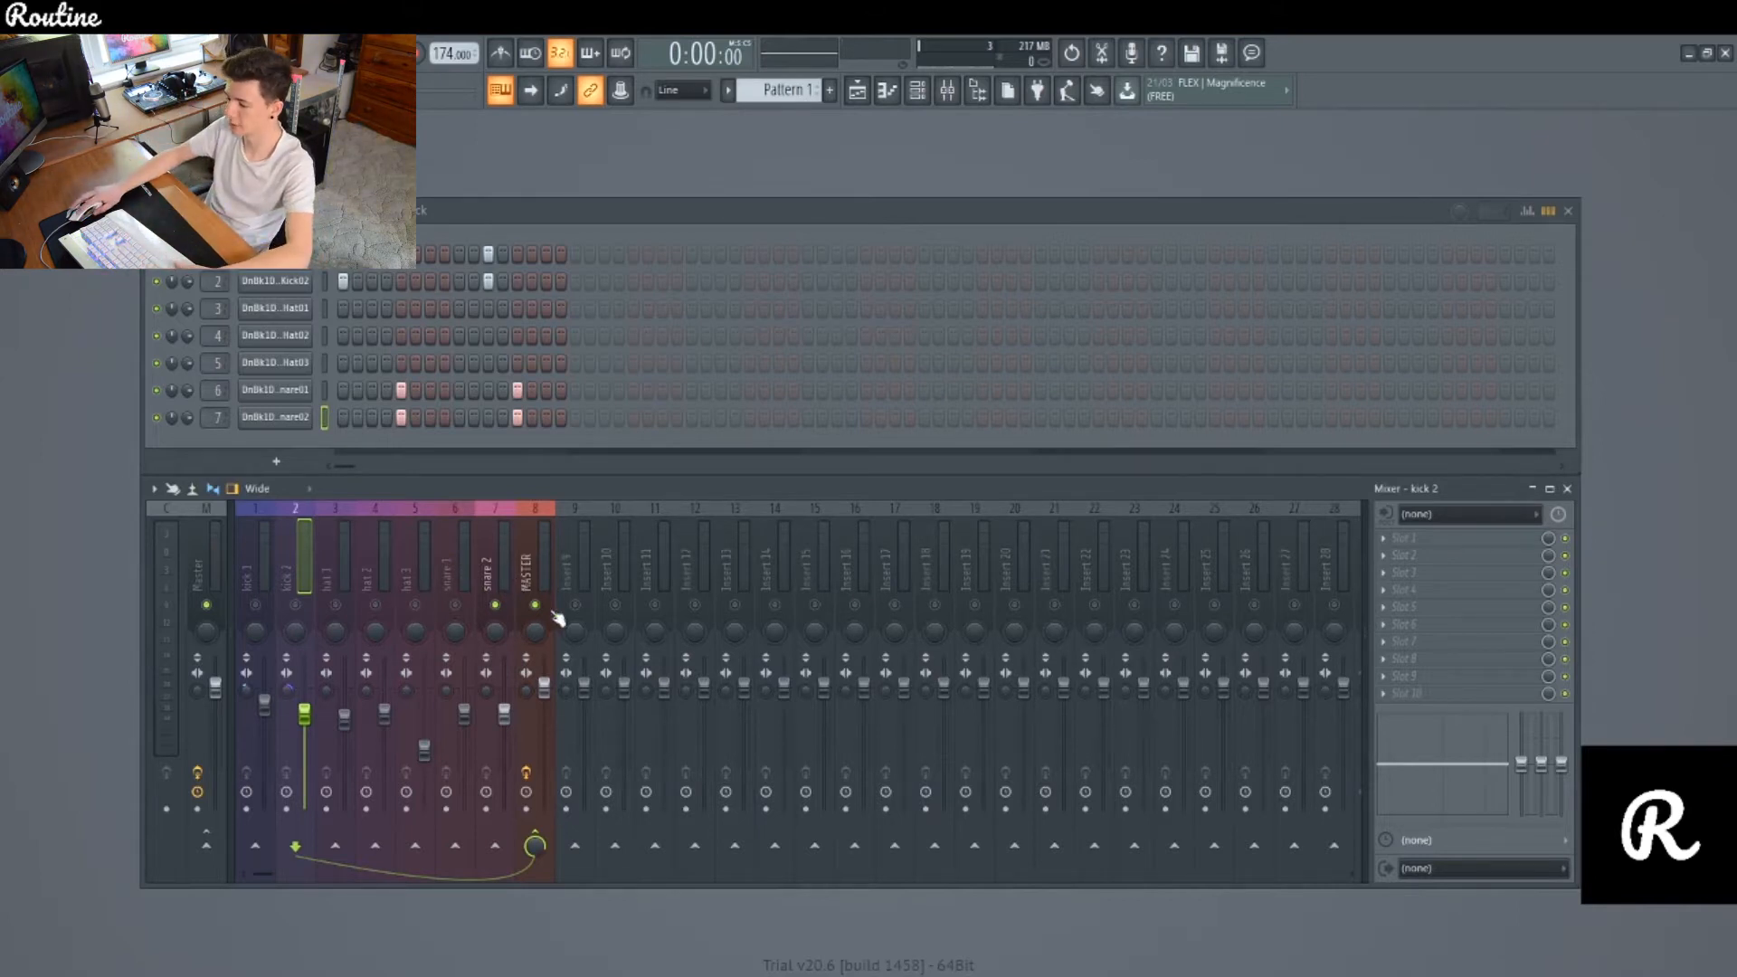
Step: Unsolo the mixer tracks and rebalance the snare layers, raising snare 2 and lowering snare 1 slightly while playing the pattern
{"action": "right_click", "coordinate": [497, 605]}
{"action": "left_click", "coordinate": [505, 719]}
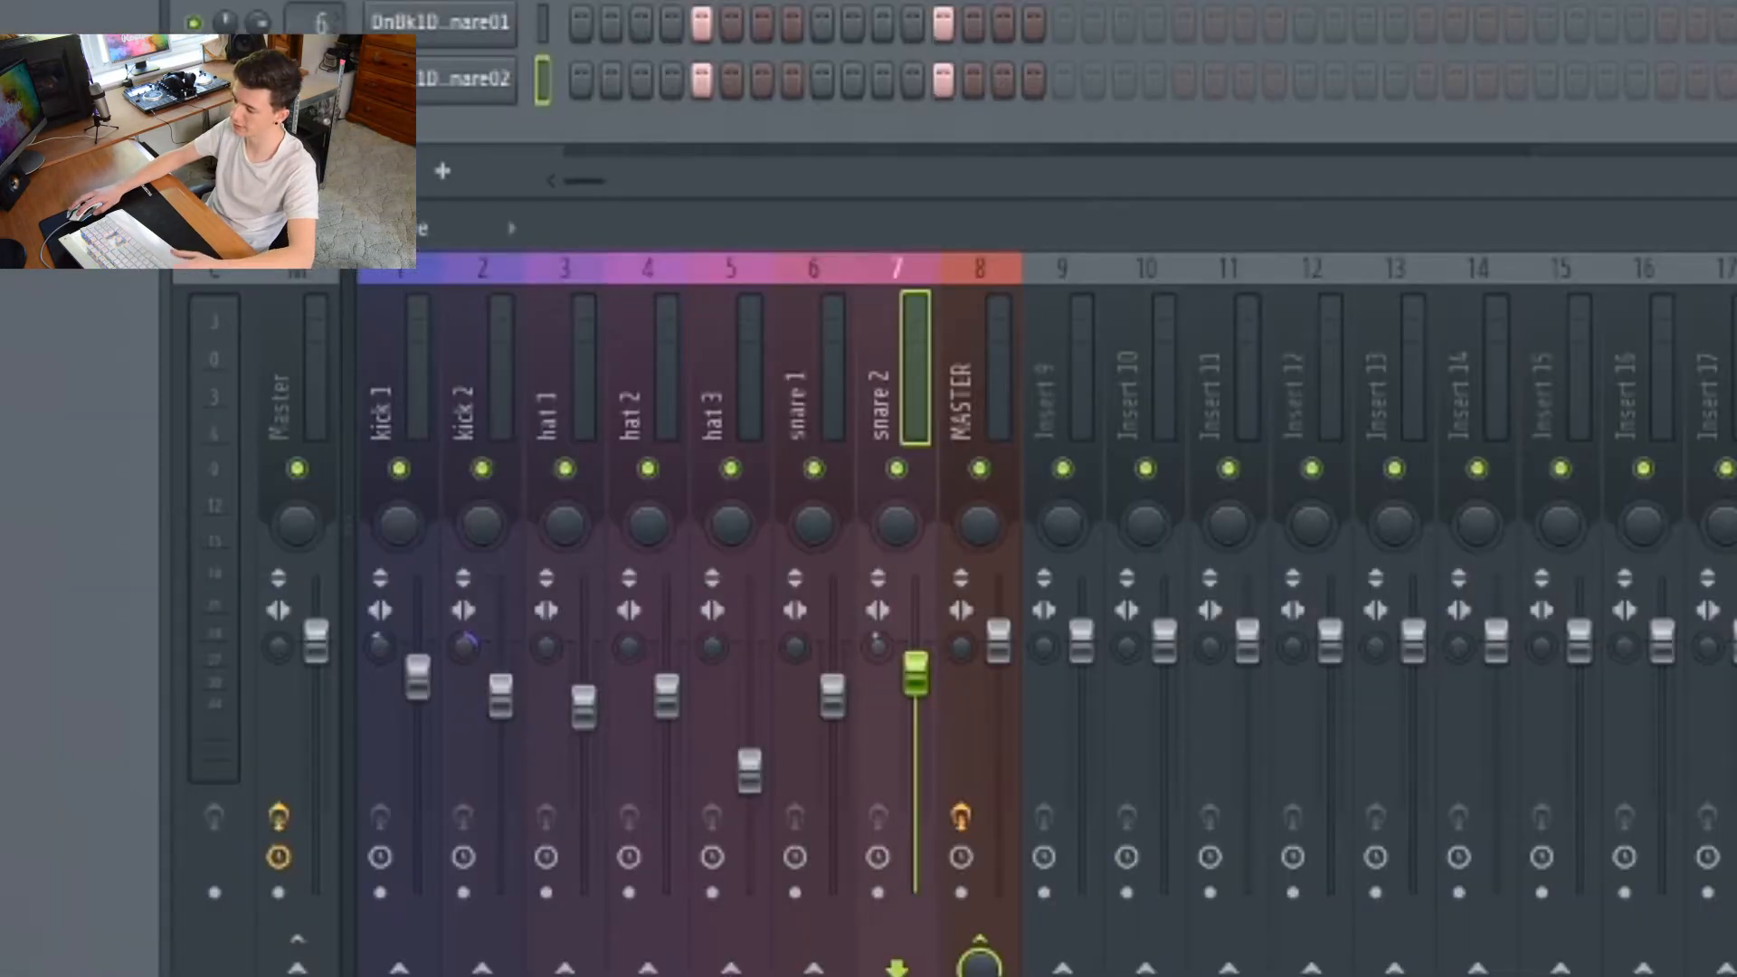
{"action": "key", "text": "space"}
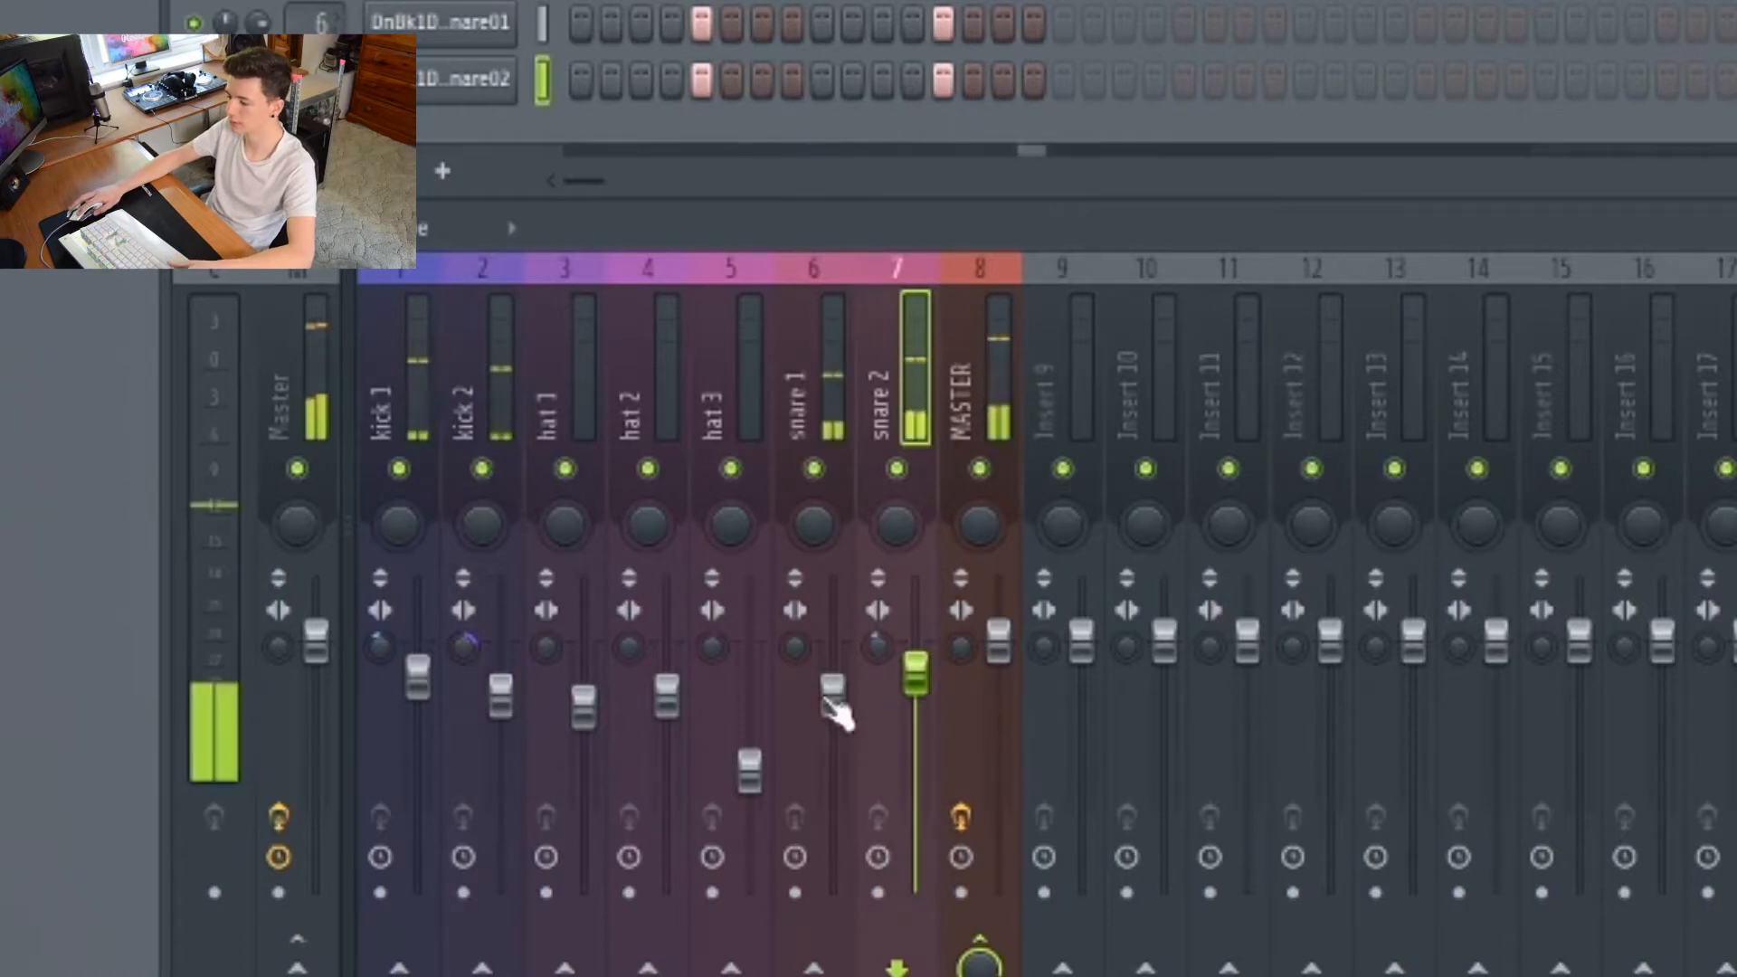
{"action": "left_click", "coordinate": [833, 697]}
{"action": "key", "text": "space"}
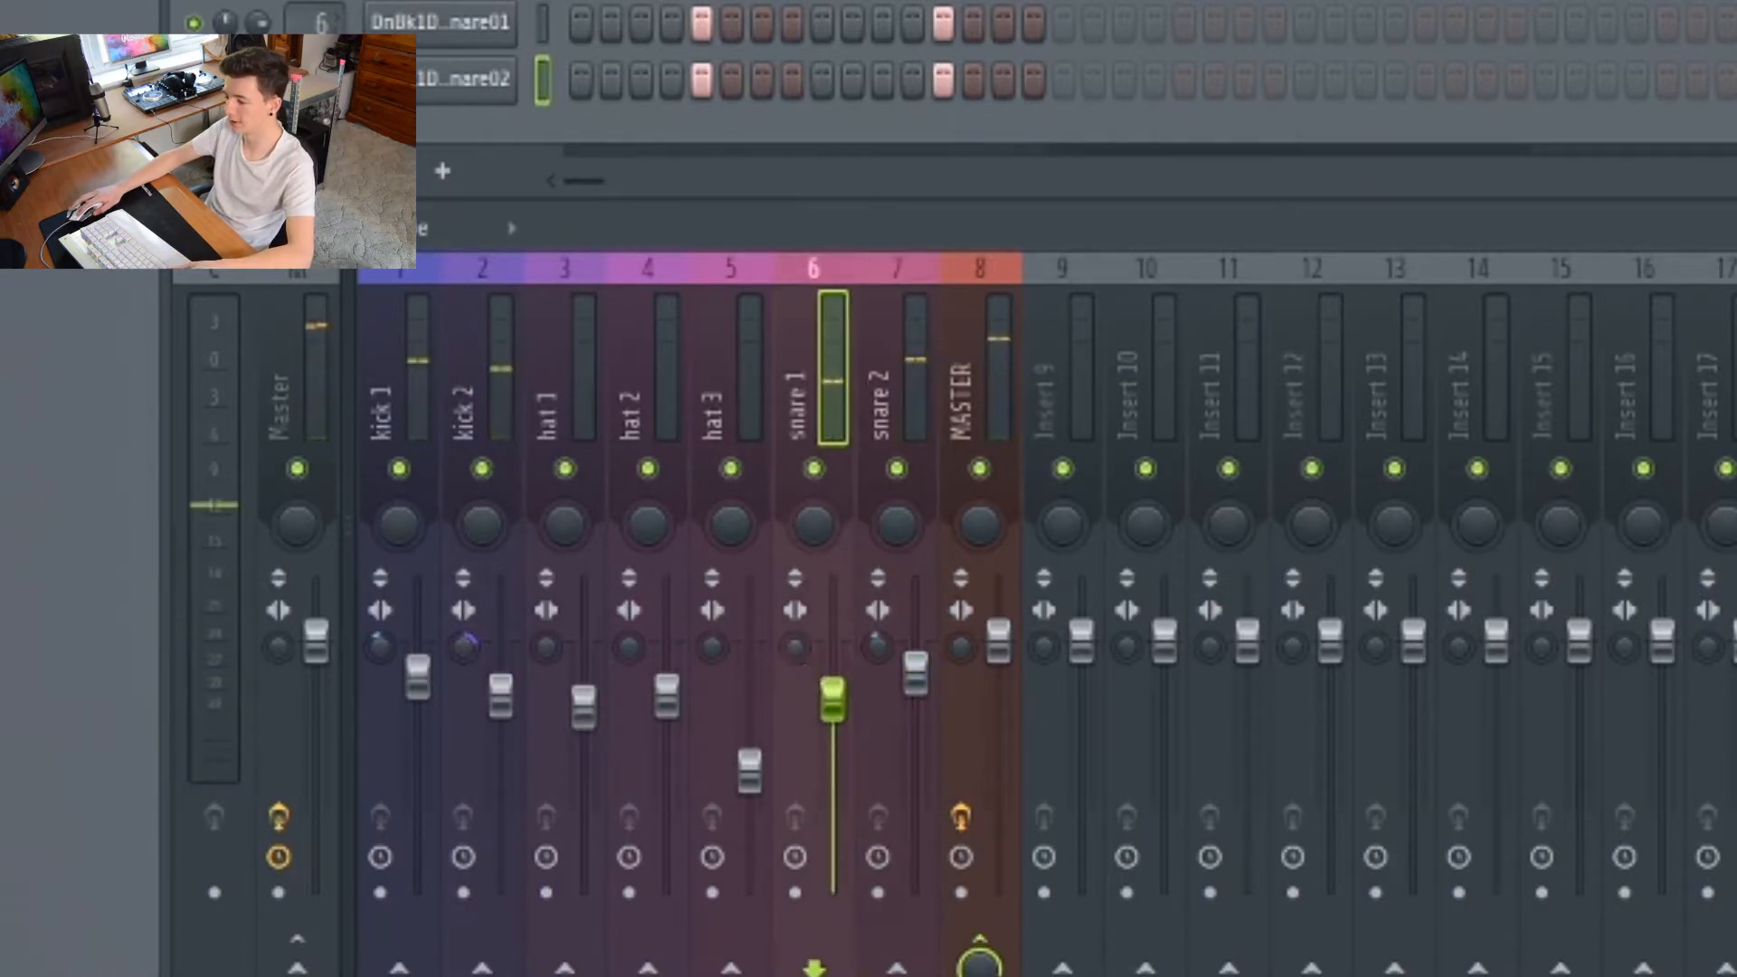
{"action": "key", "text": "space"}
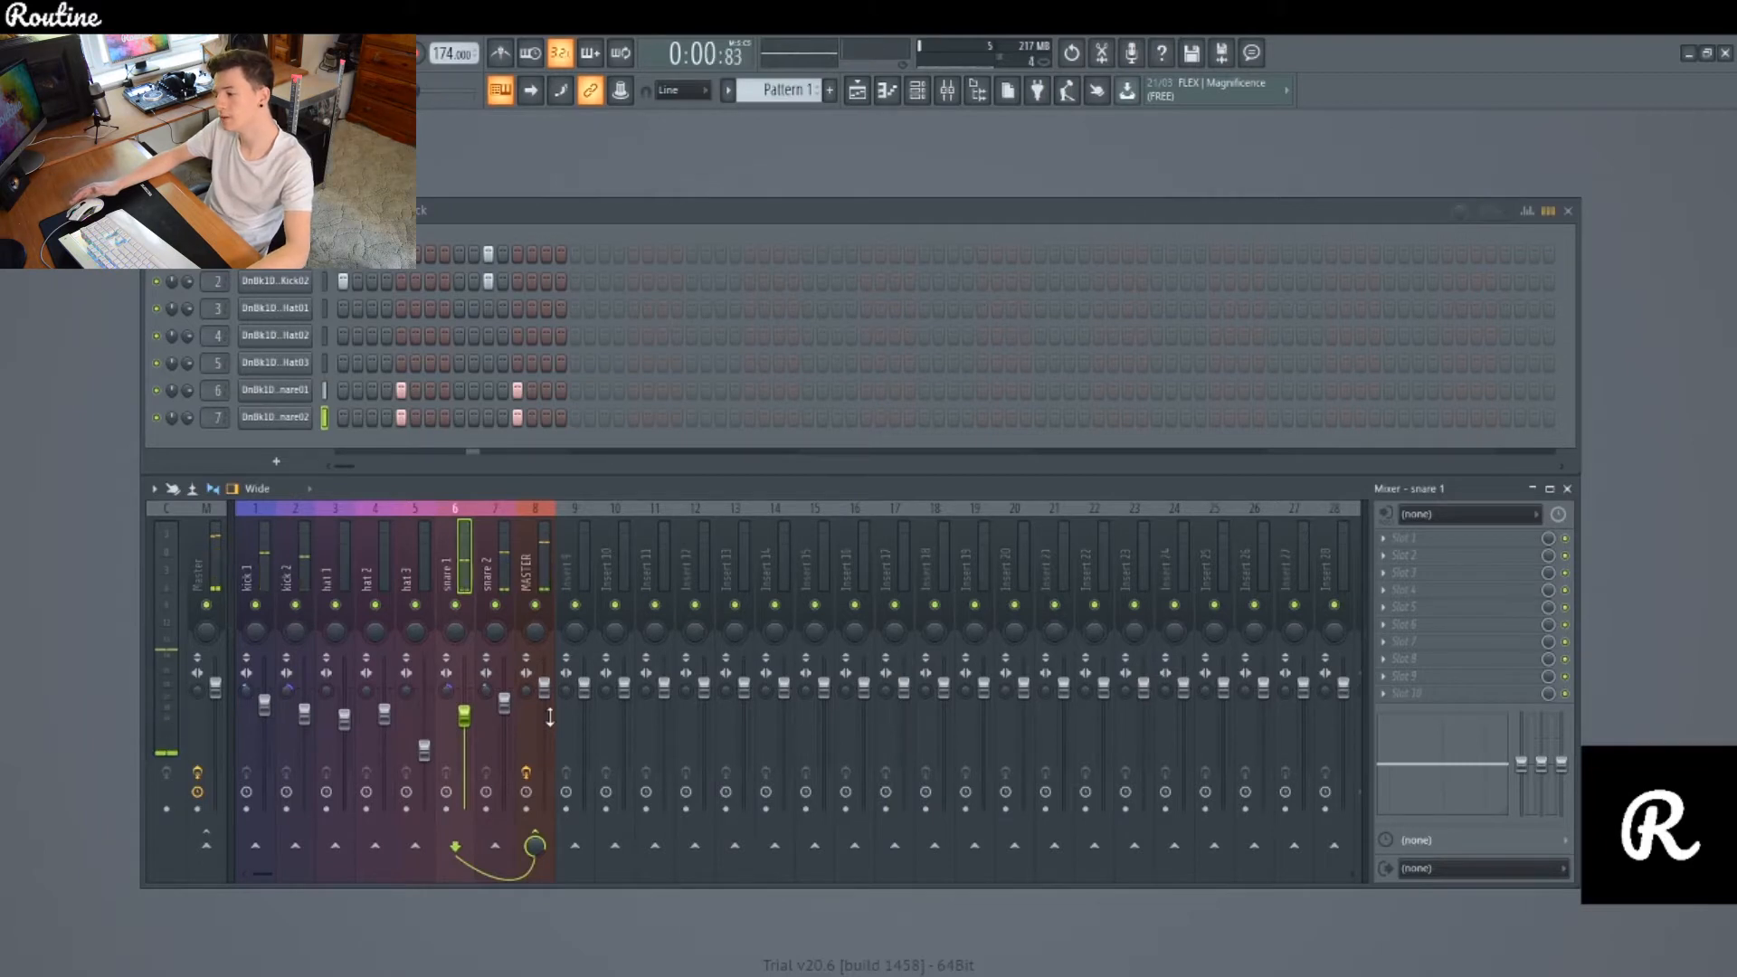
{"action": "key", "text": "space"}
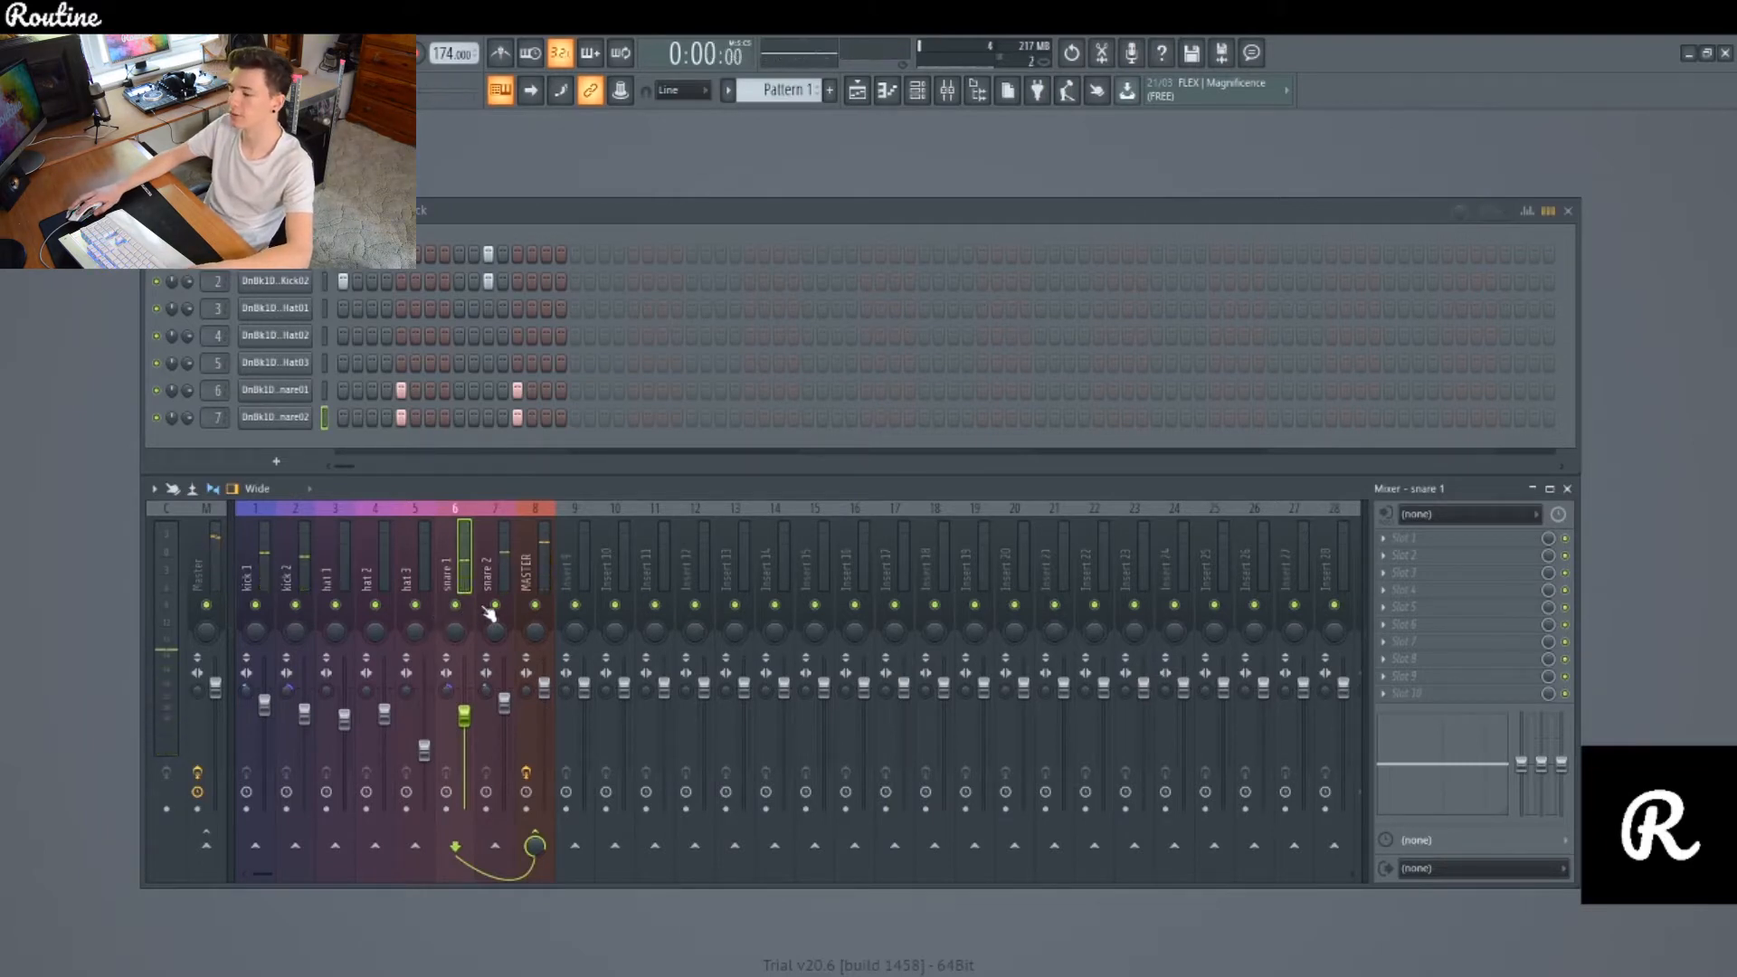
Step: Audition snare 2 and snare 1 in solo, and listen to the full kick and snare pattern with all tracks active
{"action": "left_click", "coordinate": [507, 554]}
{"action": "right_click", "coordinate": [497, 605]}
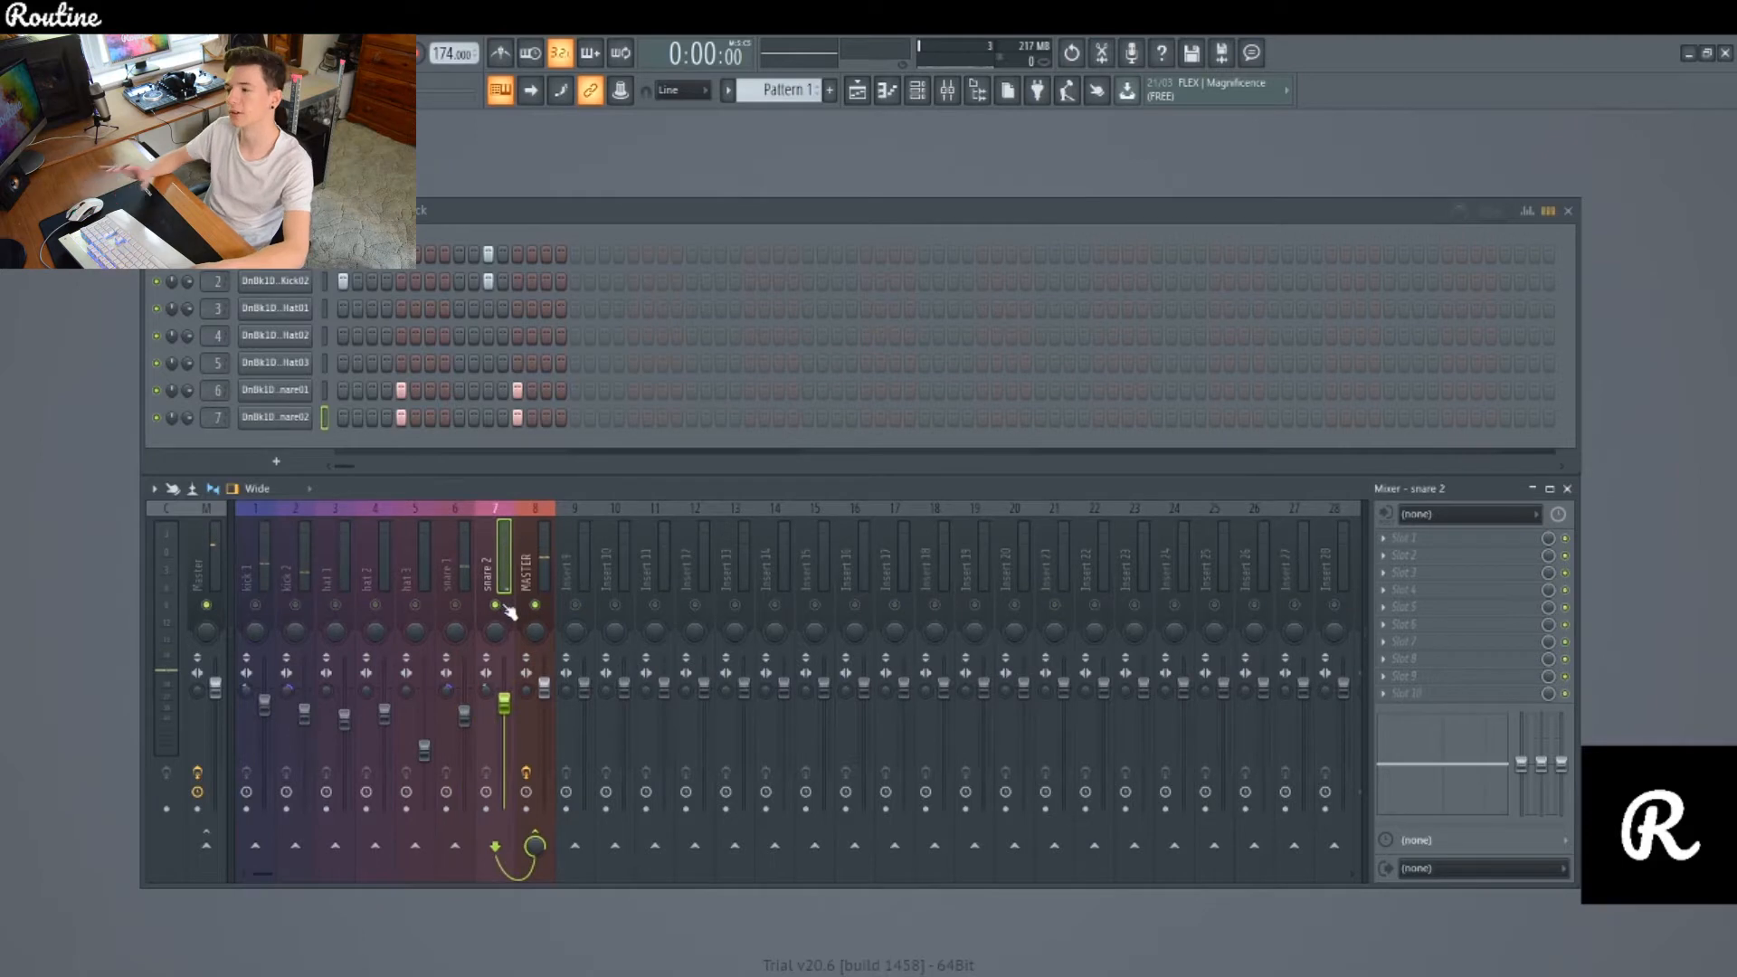
{"action": "key", "text": "space"}
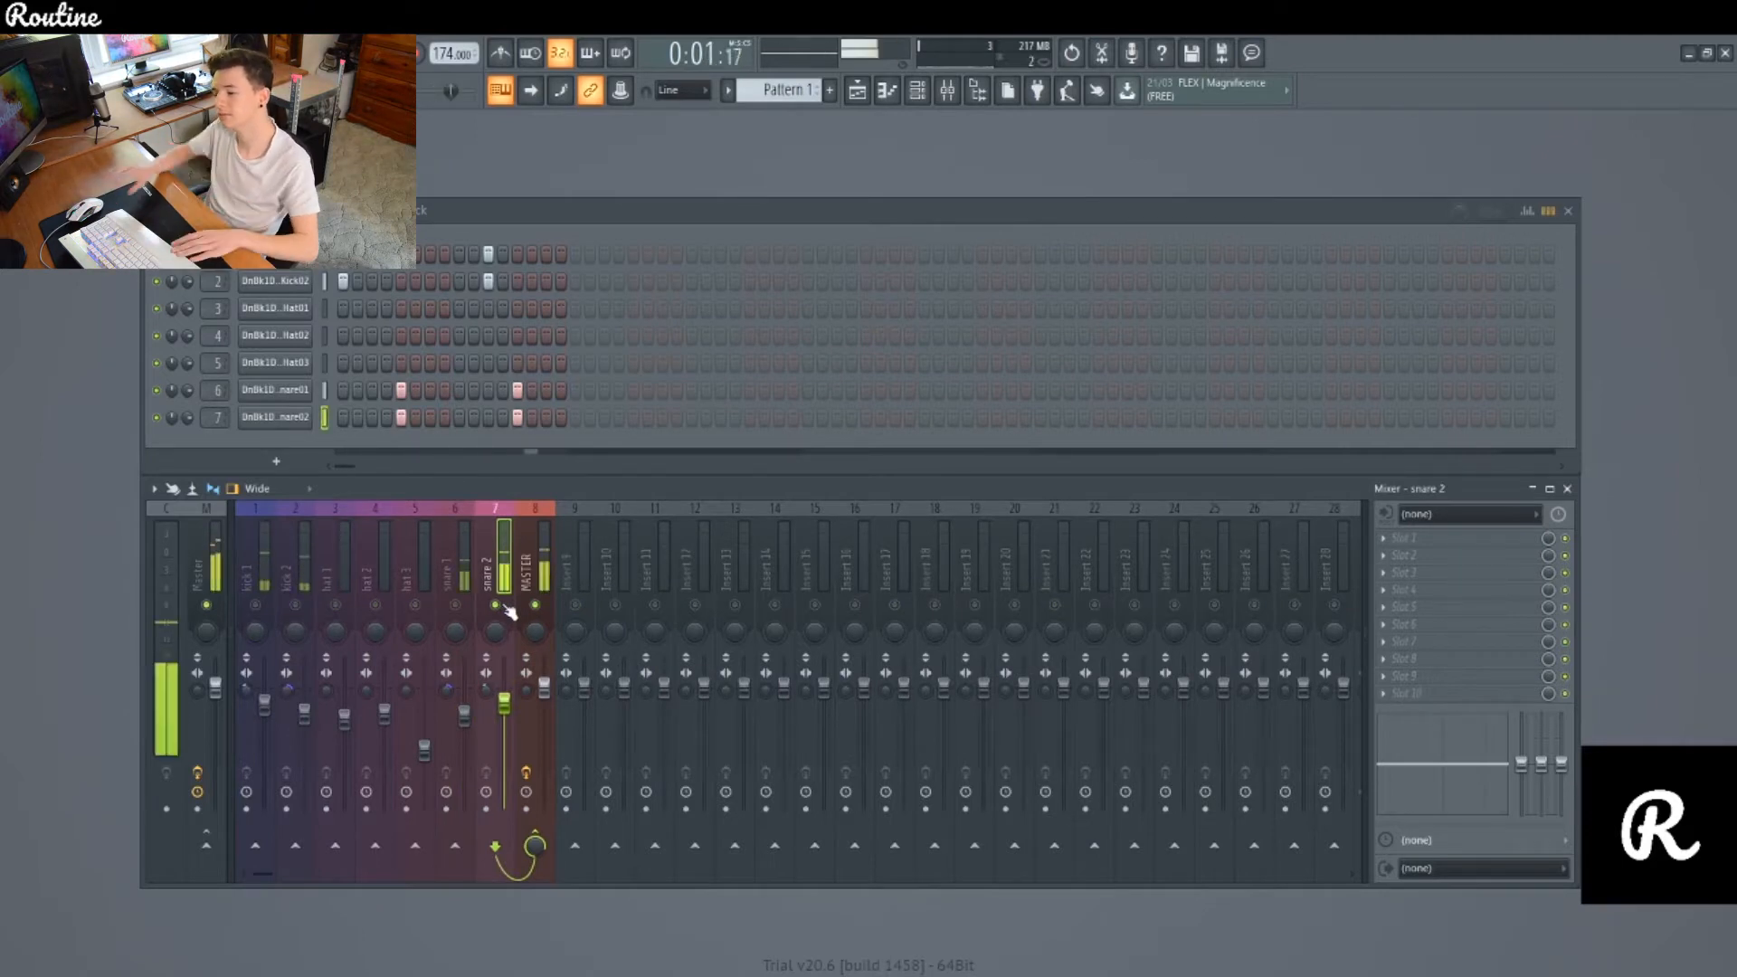
{"action": "key", "text": "space"}
{"action": "right_click", "coordinate": [463, 605]}
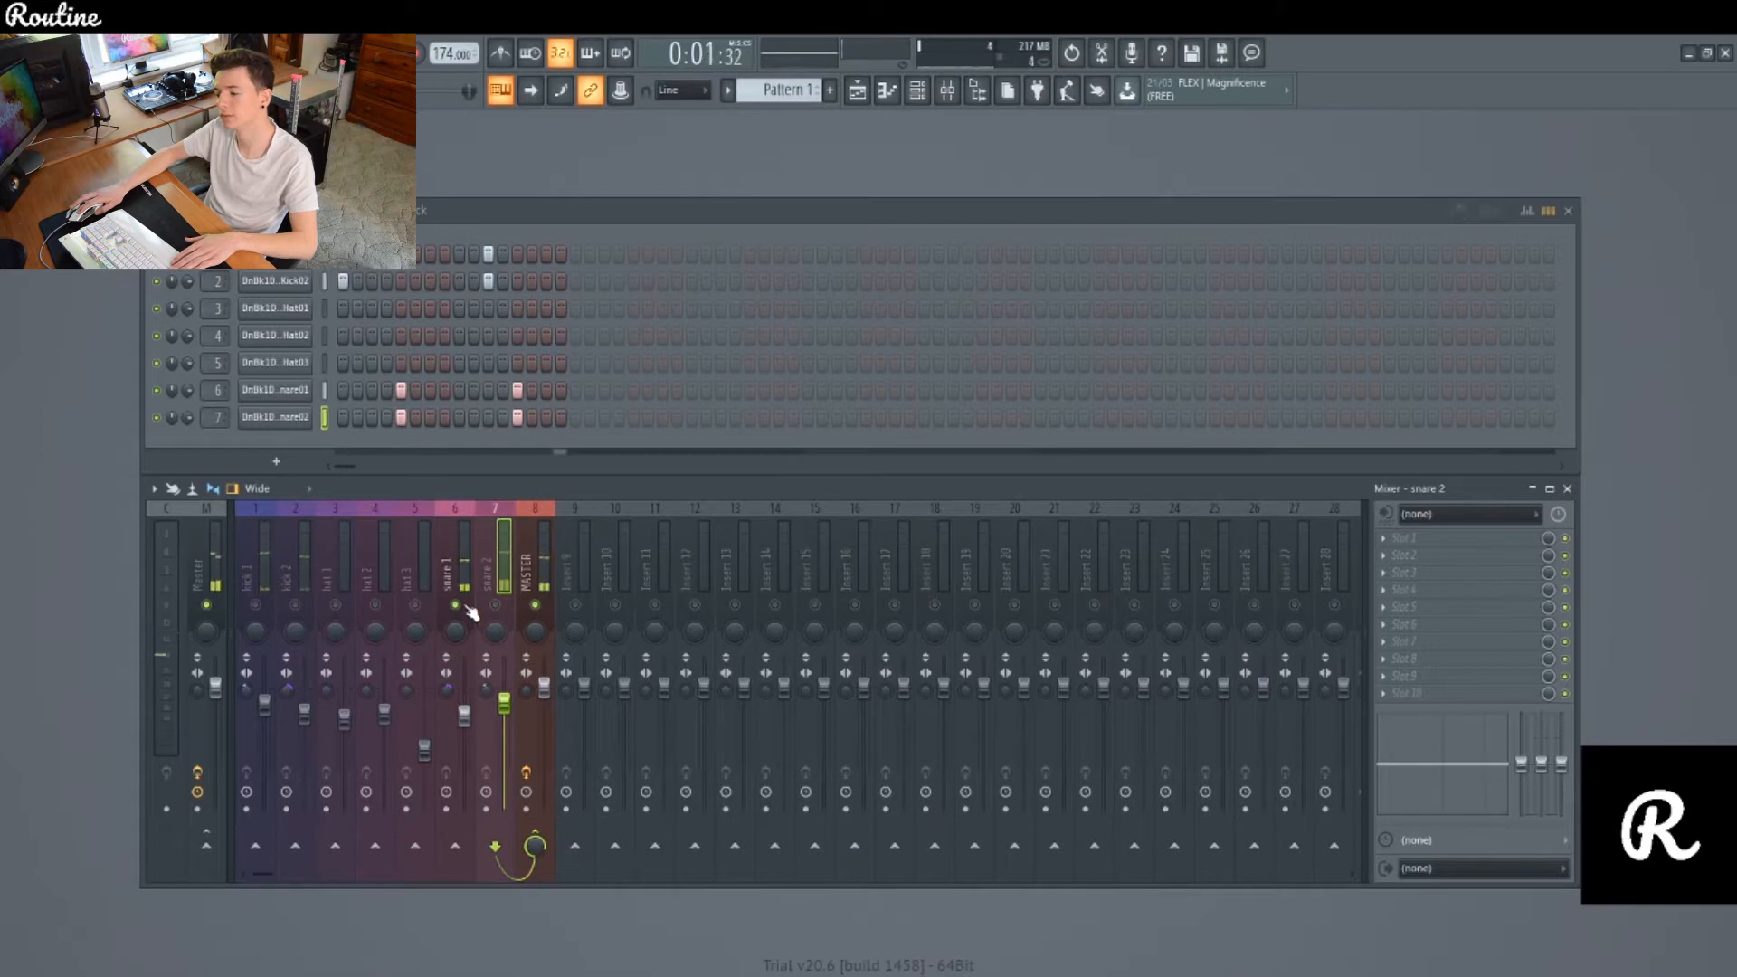
{"action": "right_click", "coordinate": [463, 605]}
{"action": "key", "text": "space"}
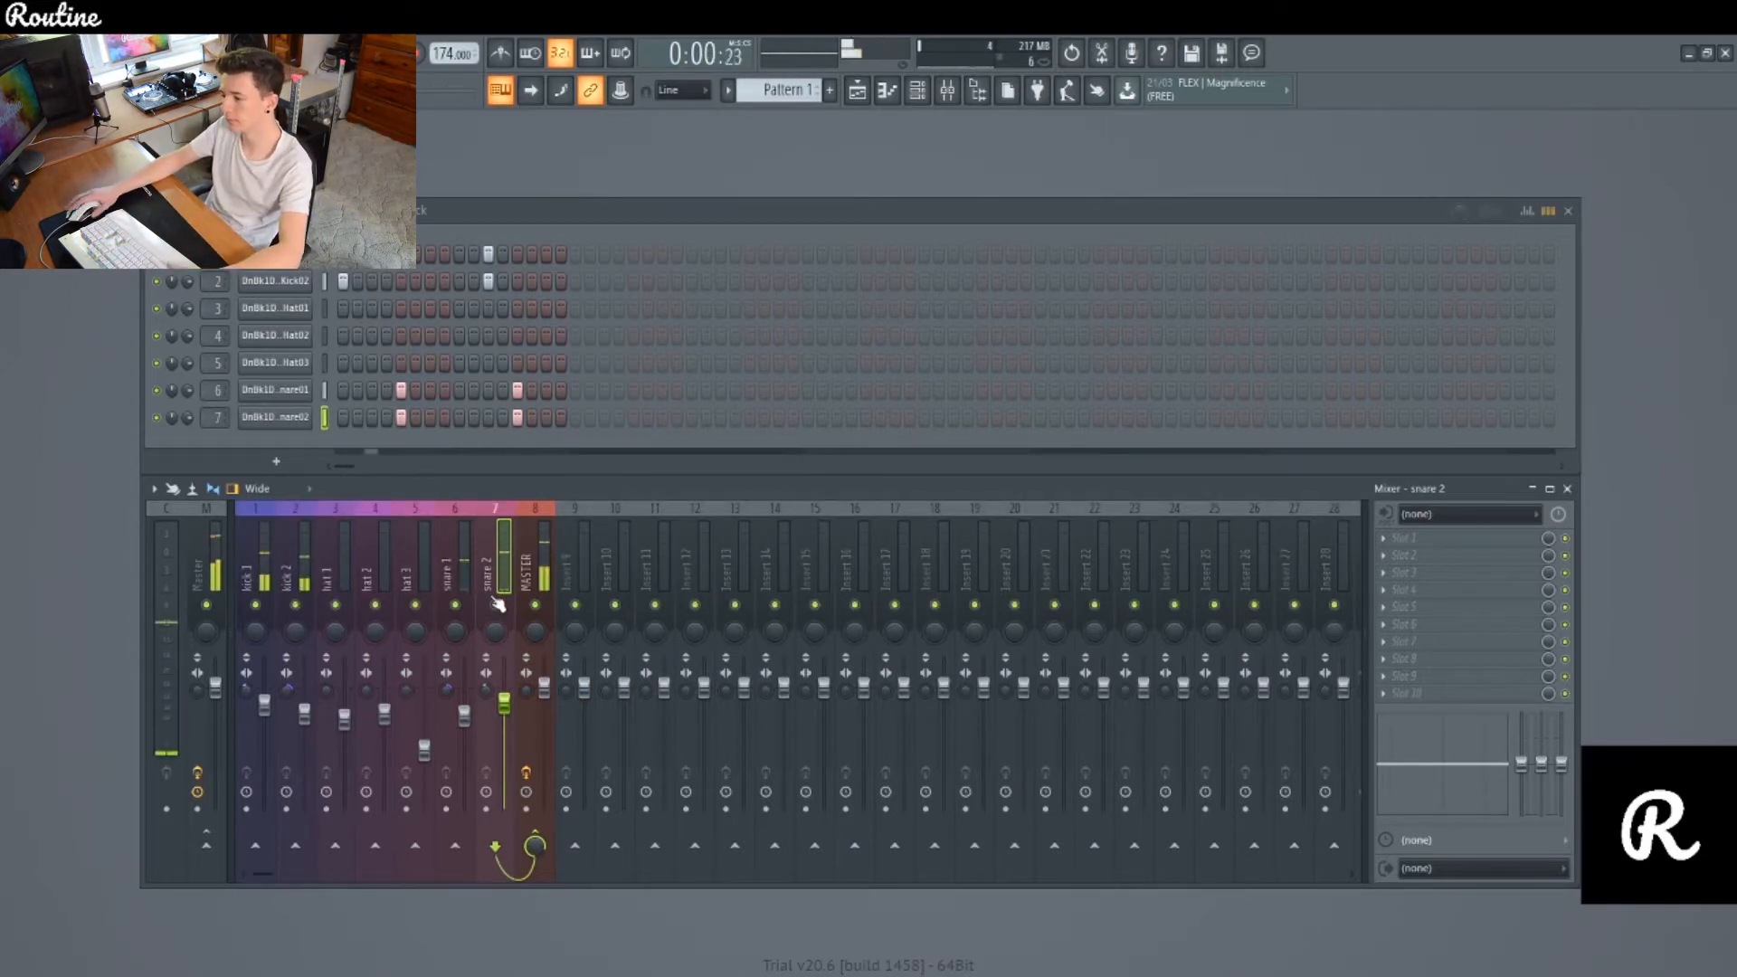
{"action": "key", "text": "space"}
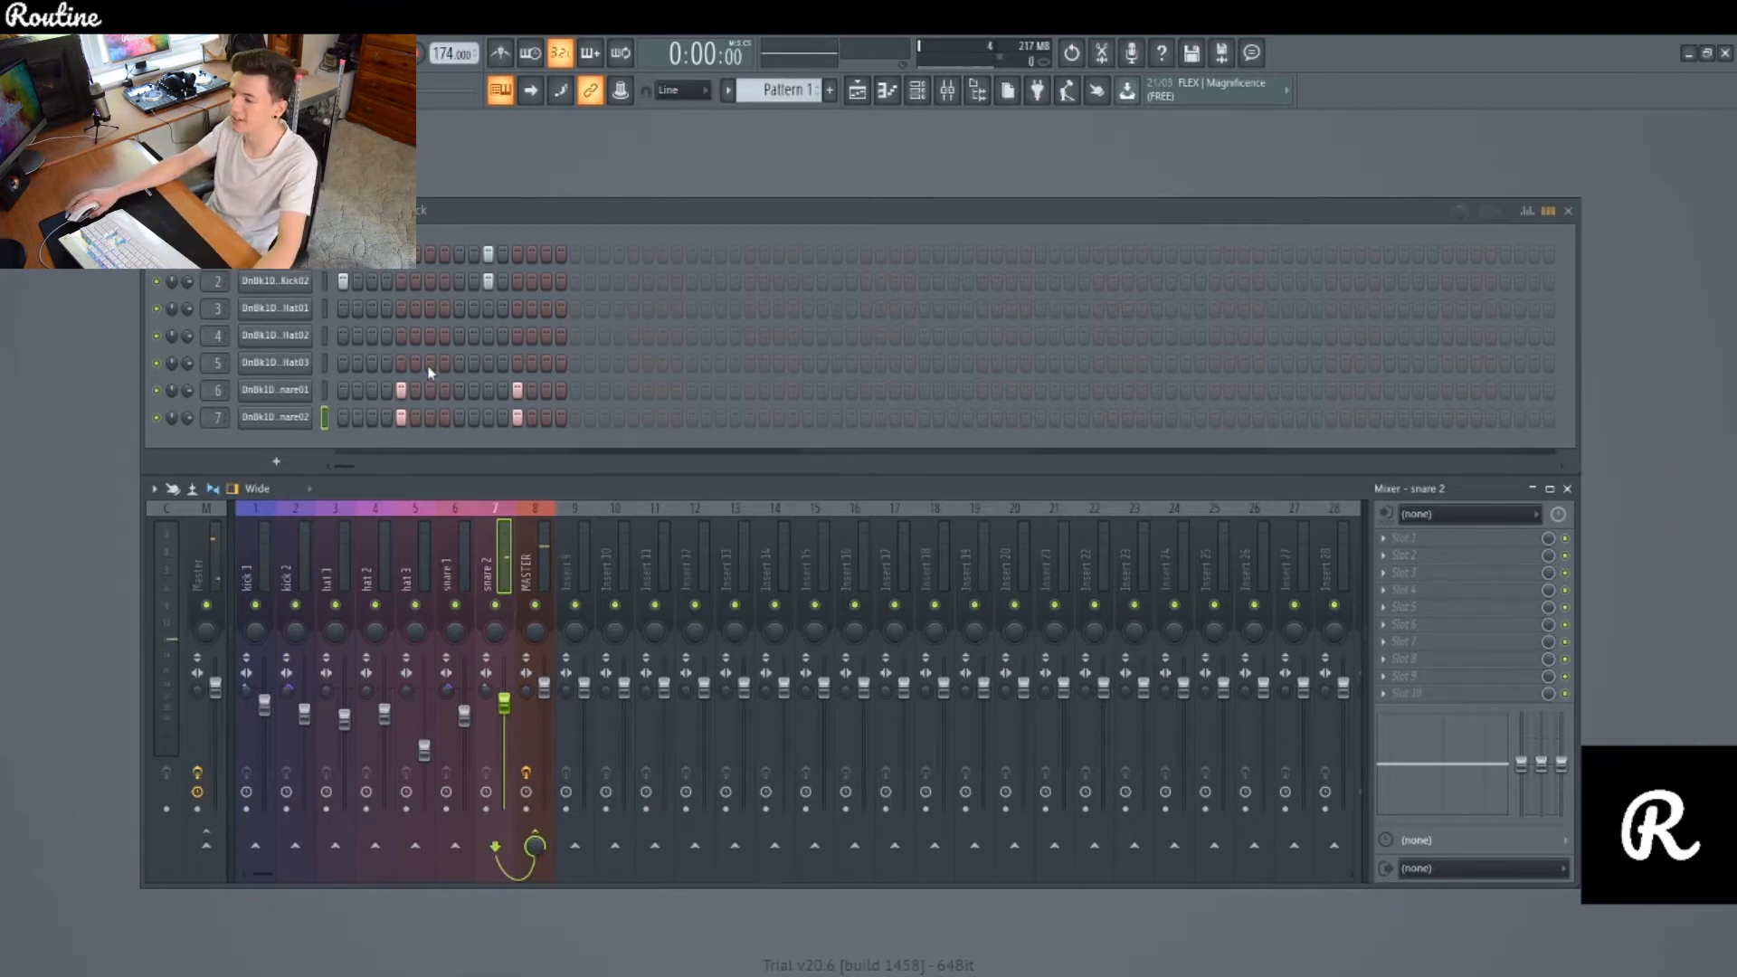
Step: Fill the Hat01 channel on every fourth step (1, 5, 9 and 13) and play back the pattern
{"action": "left_click", "coordinate": [305, 313]}
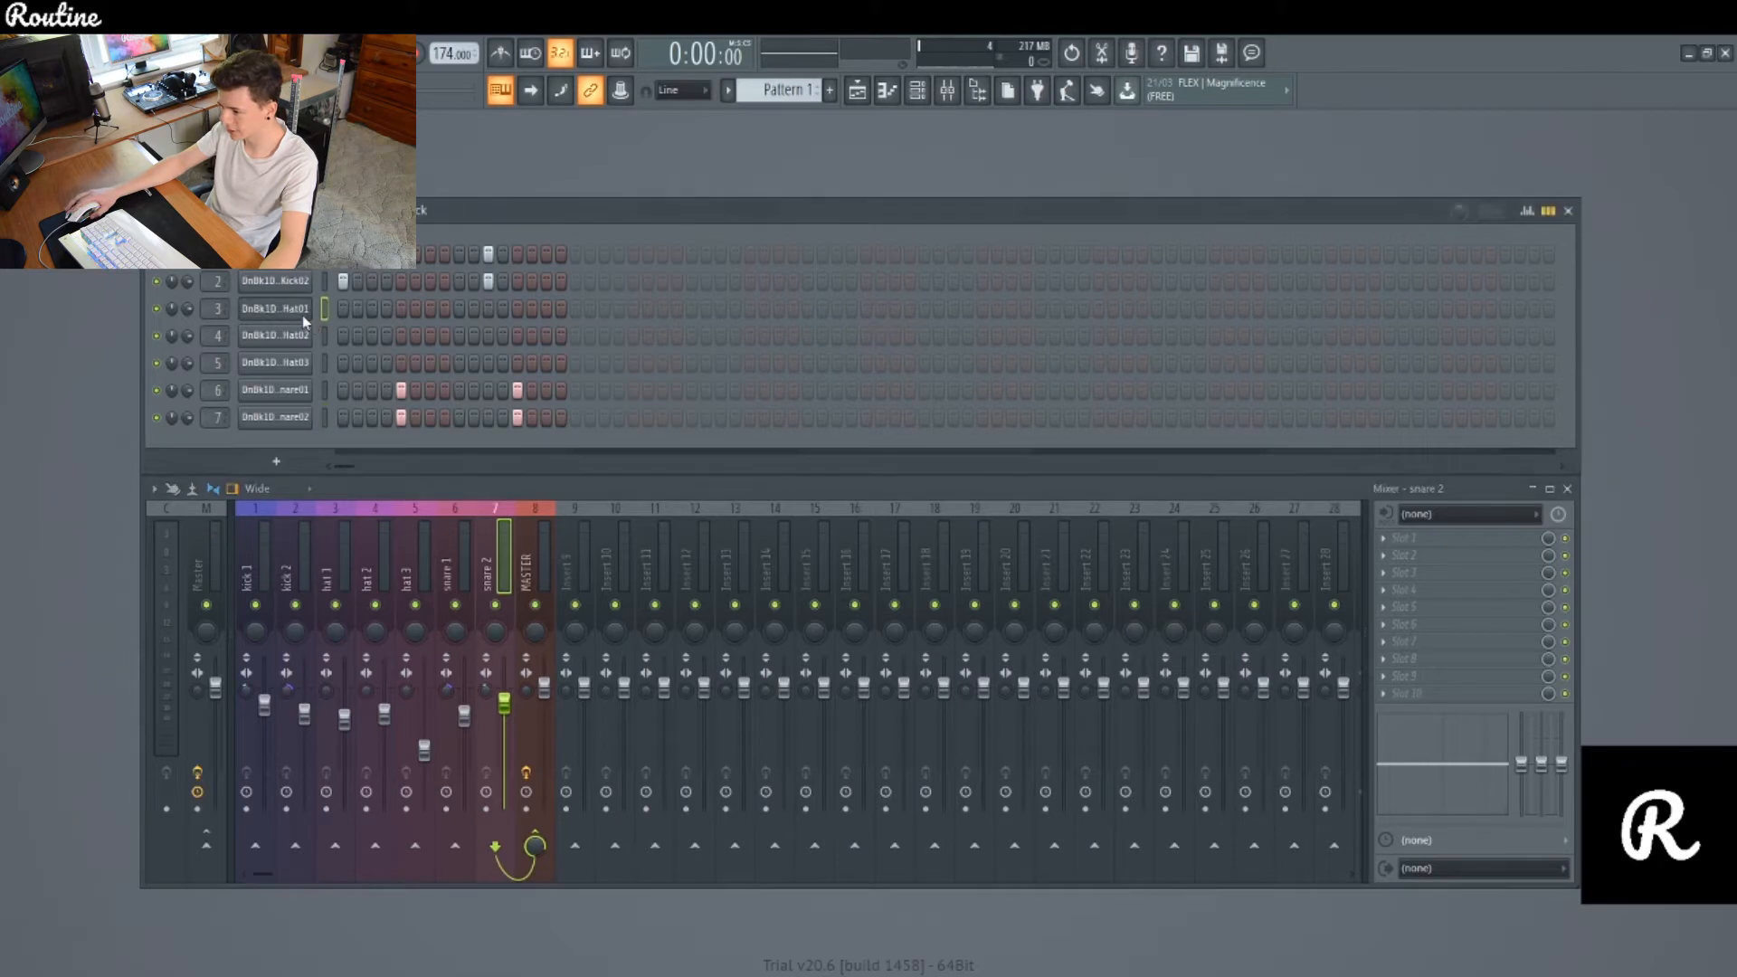
{"action": "left_click", "coordinate": [601, 384]}
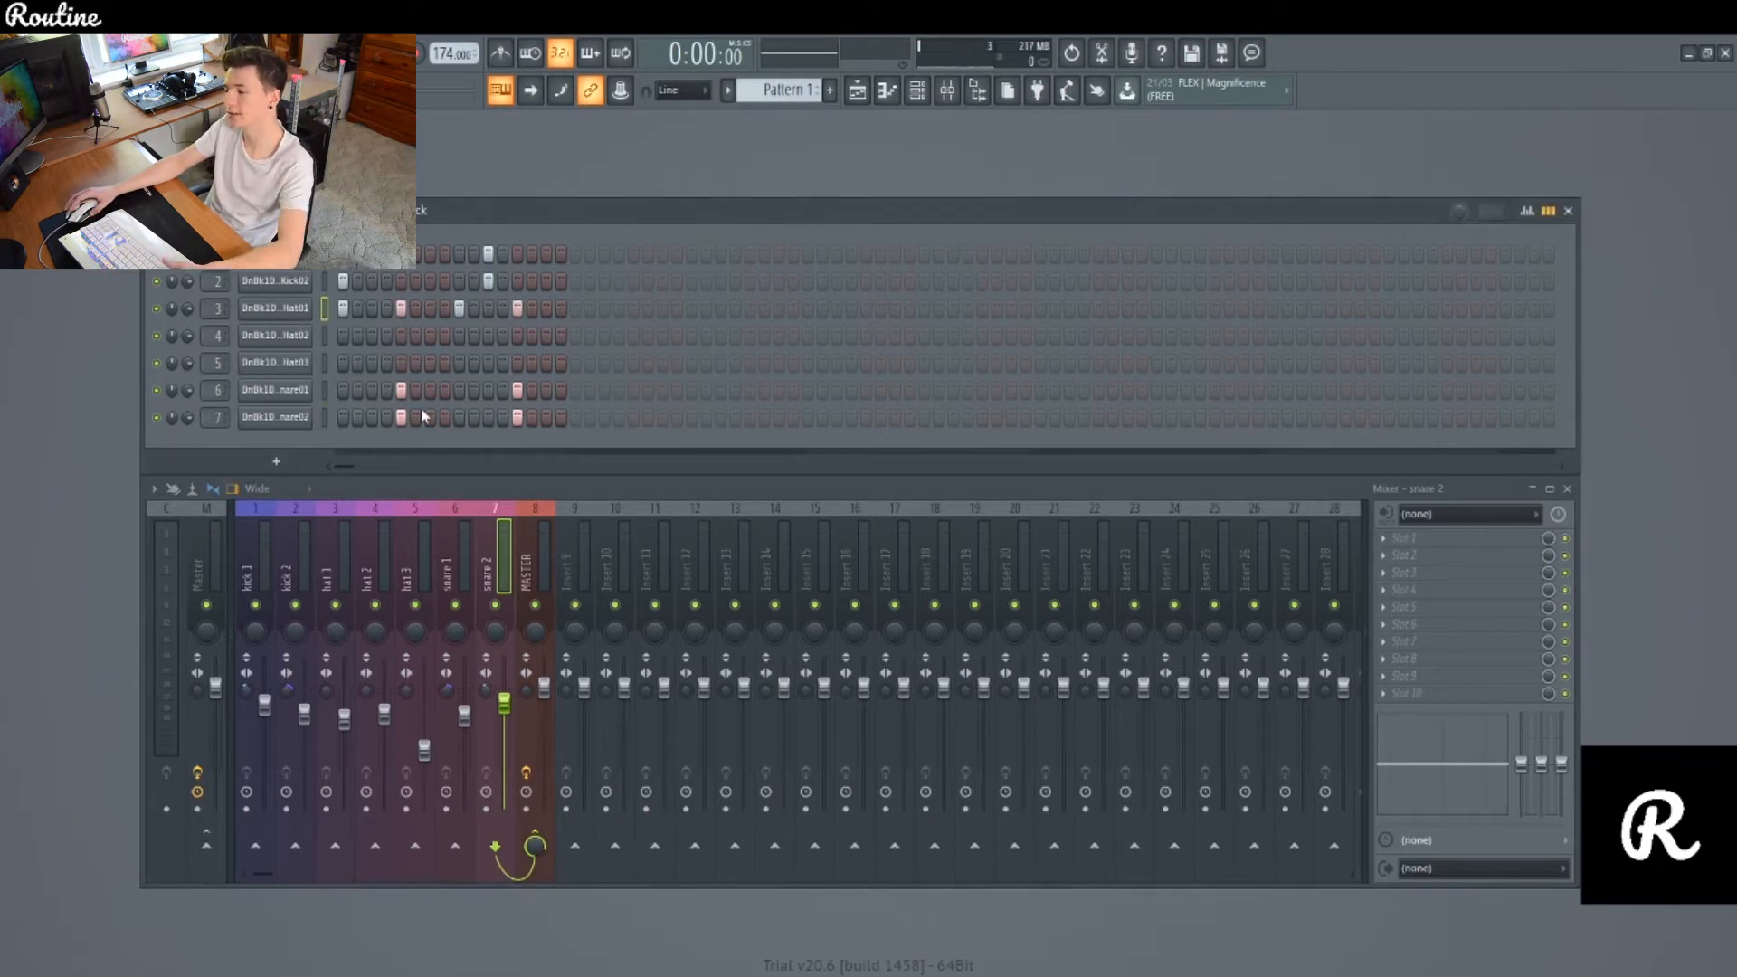
{"action": "key", "text": "space"}
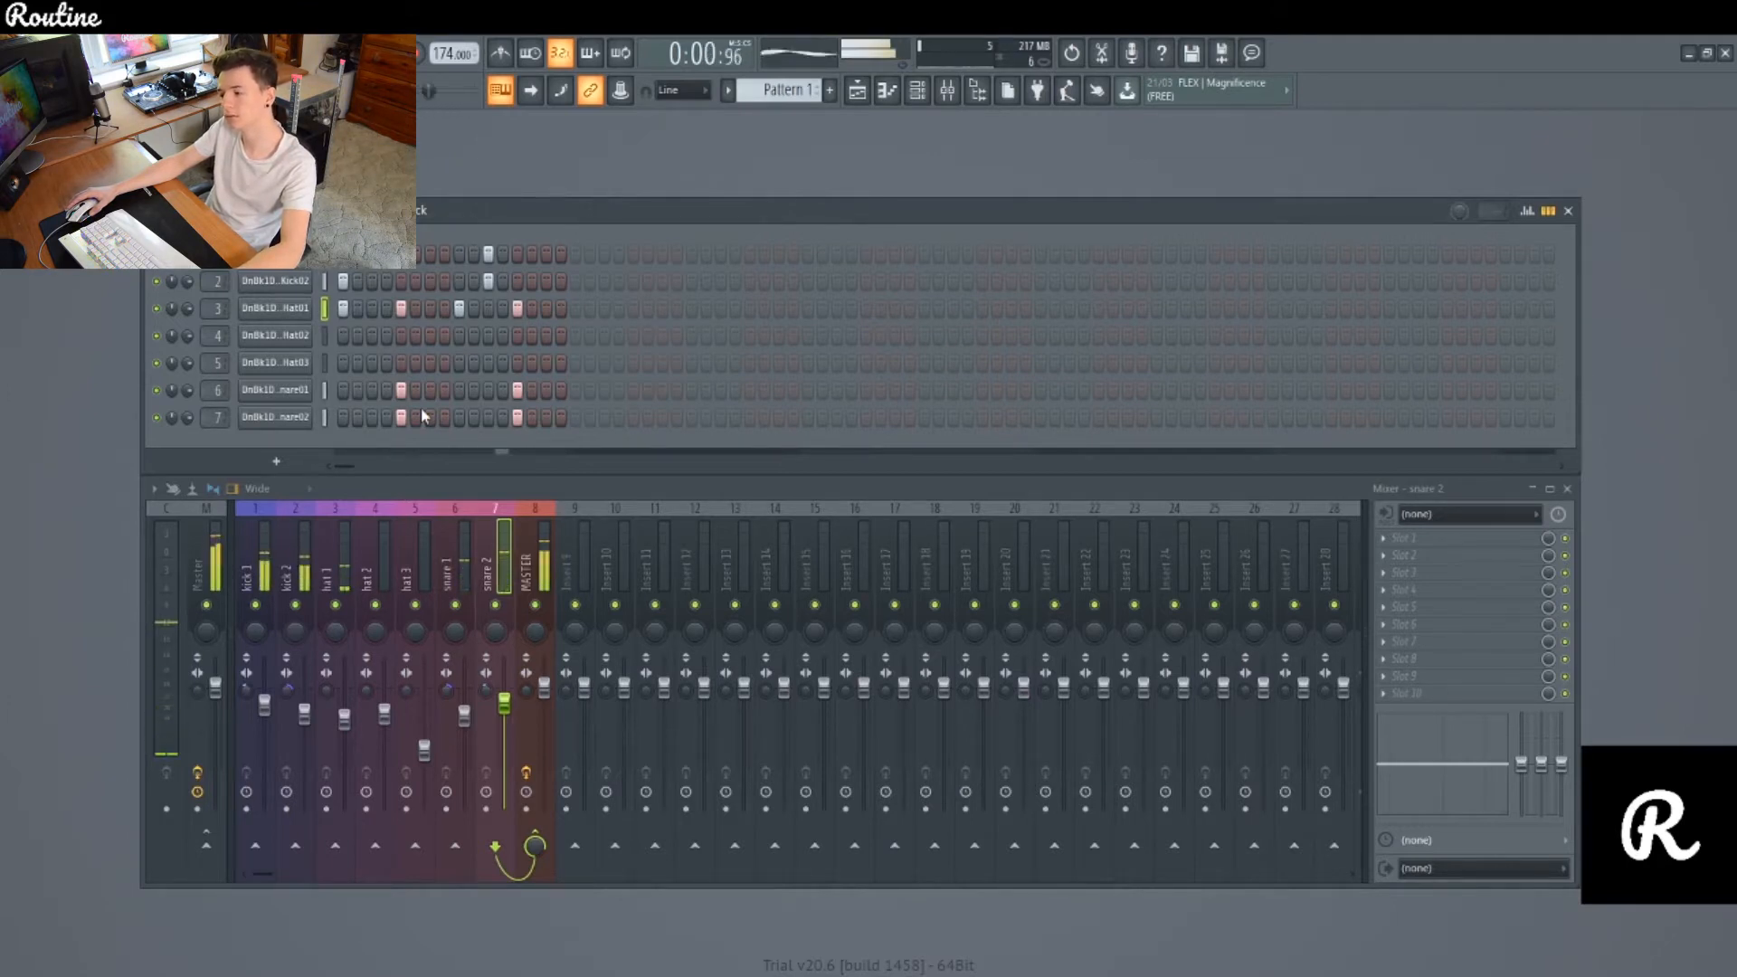
{"action": "key", "text": "space"}
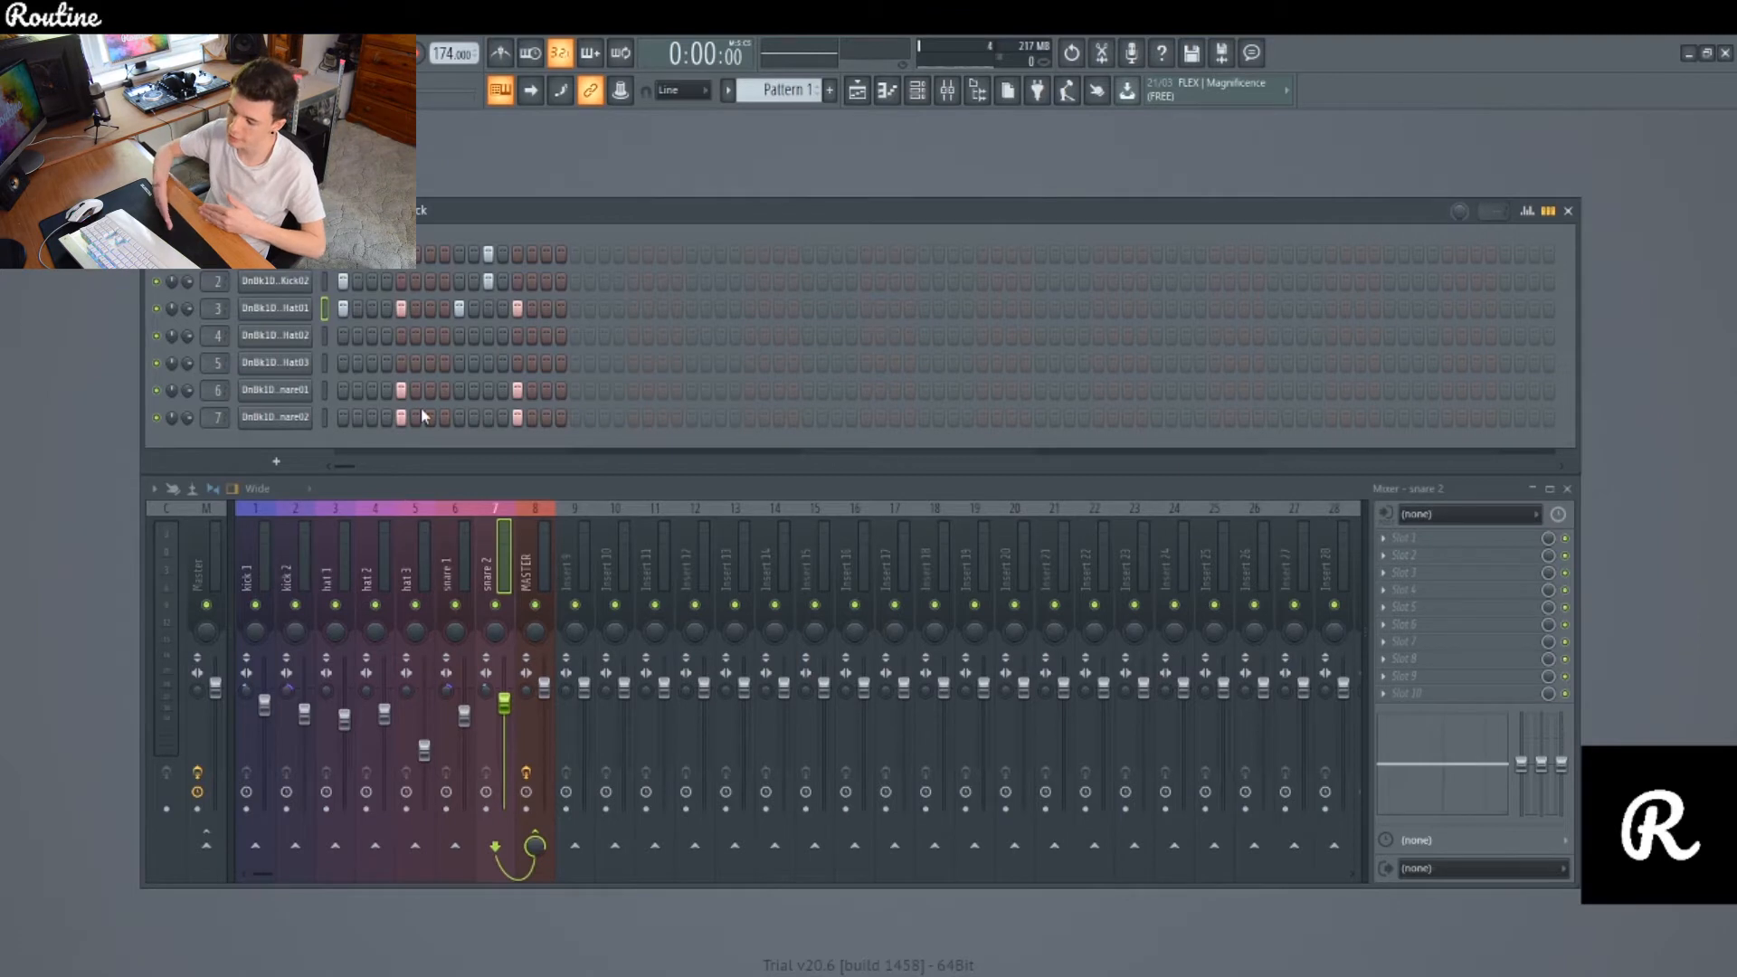
Step: Layer Hat02 hits on steps 1, 5, 9 and 13 and listen to the pattern
{"action": "left_click", "coordinate": [343, 336]}
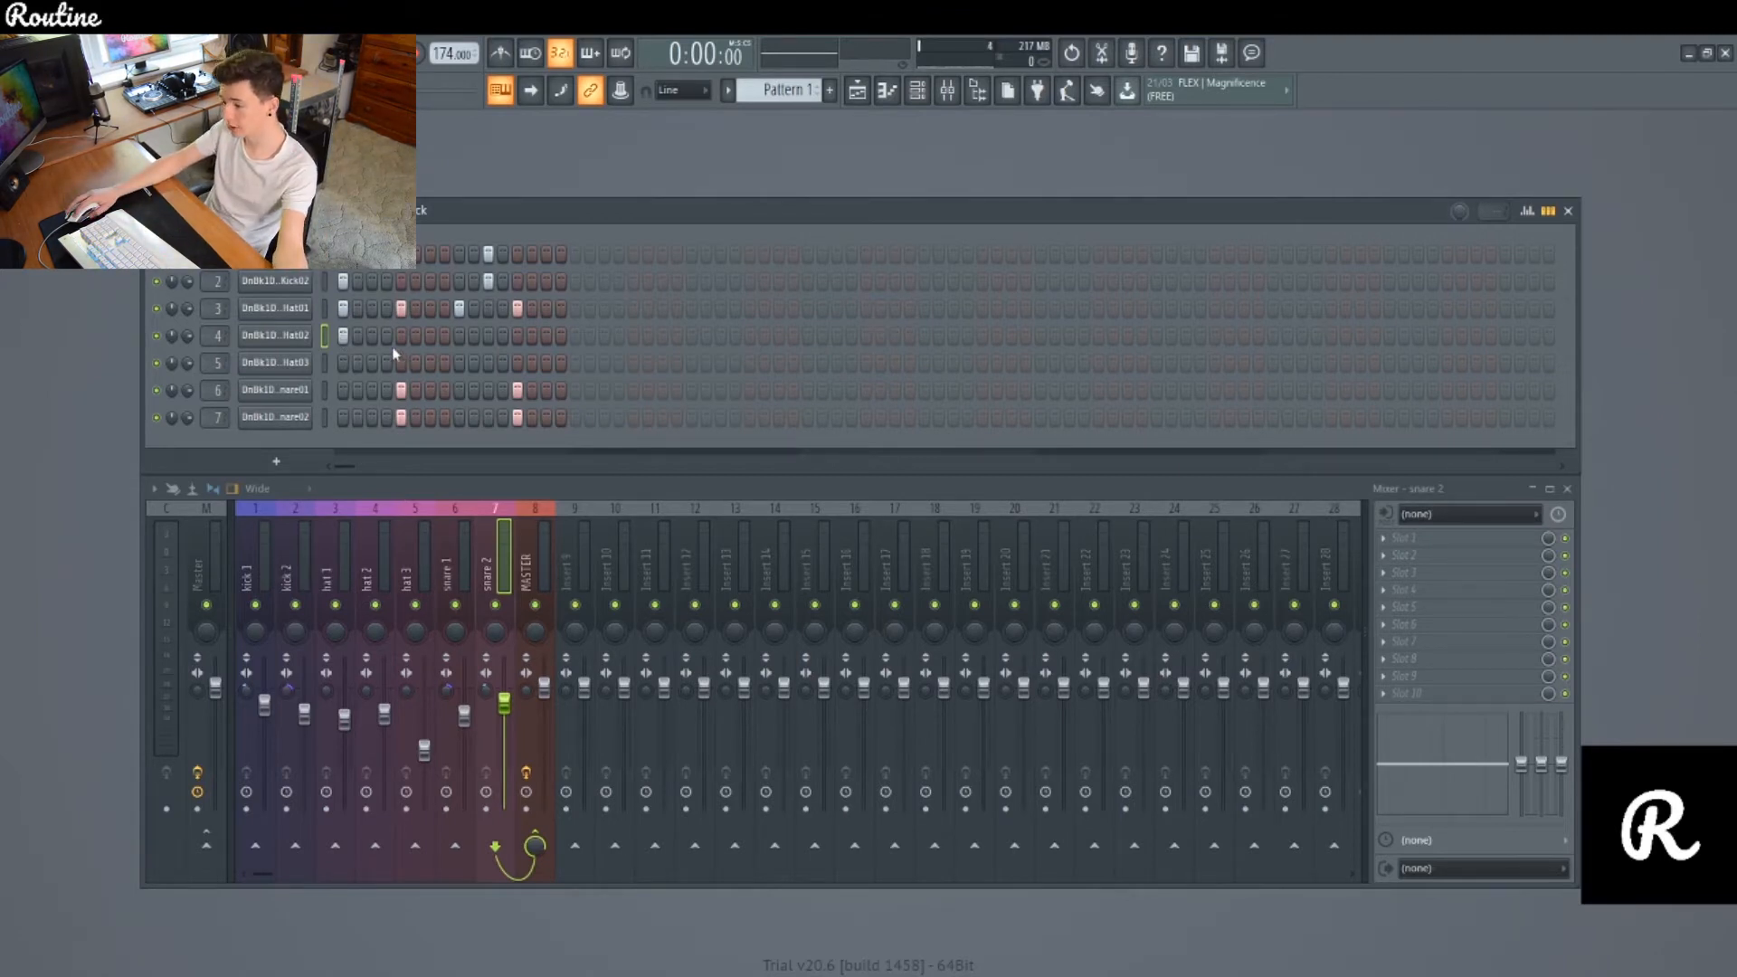
{"action": "left_click", "coordinate": [518, 337]}
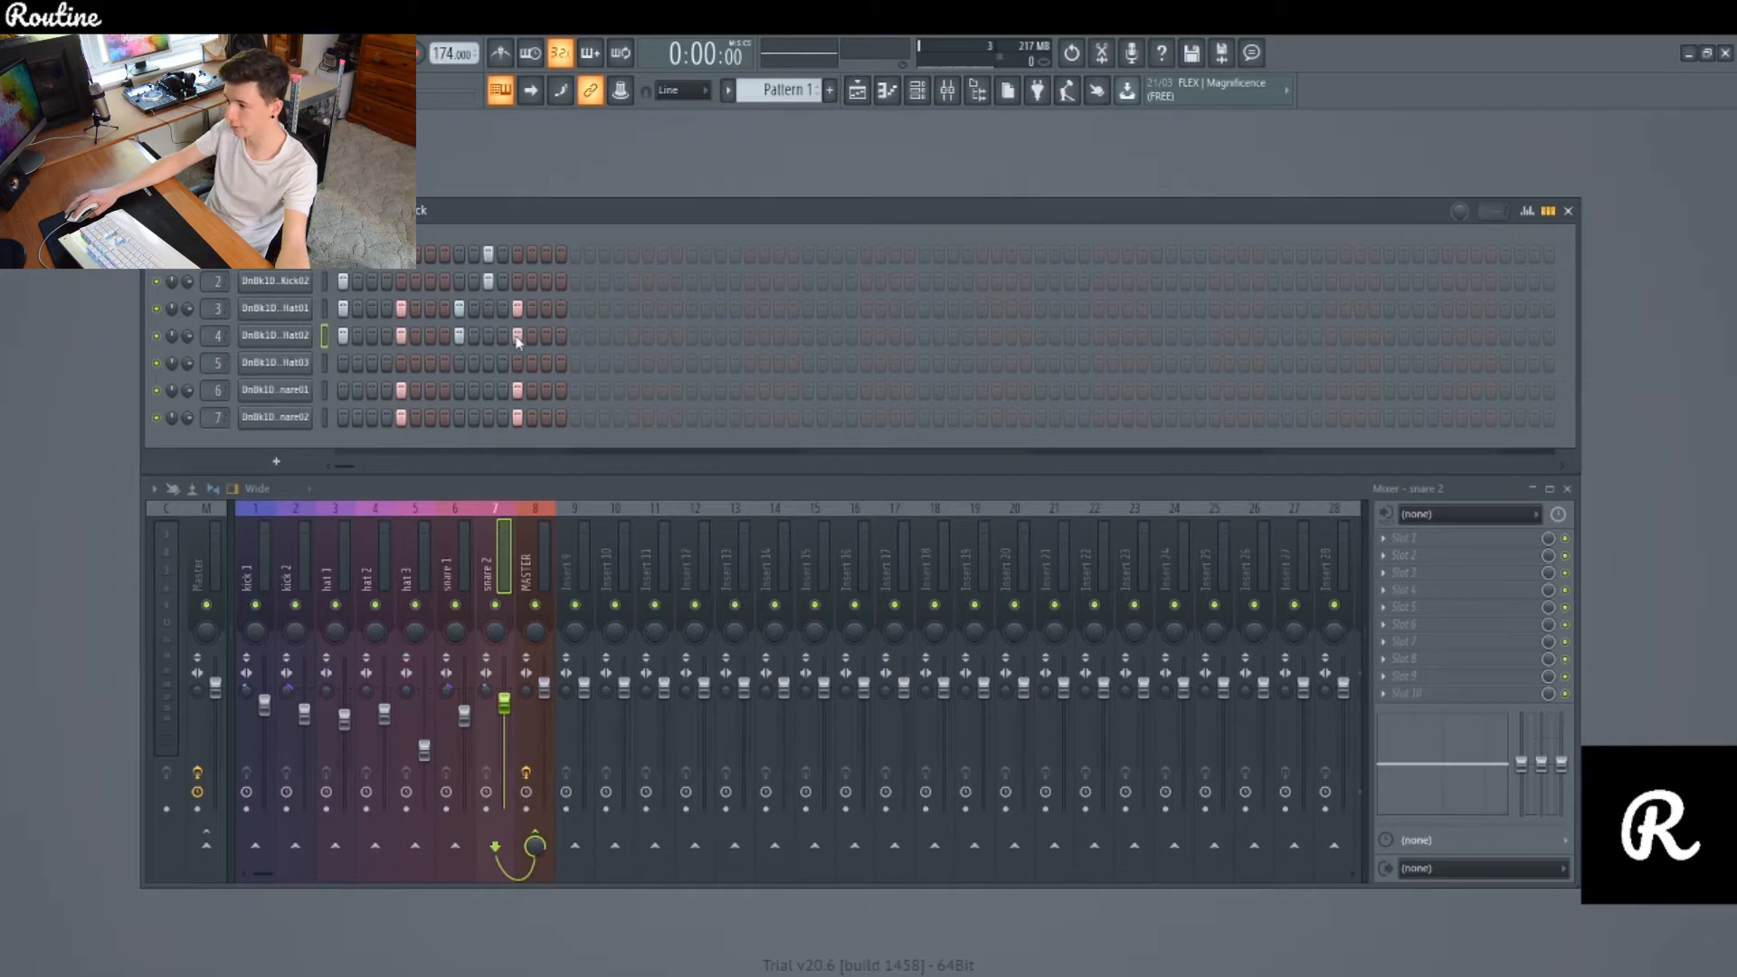
{"action": "key", "text": "space"}
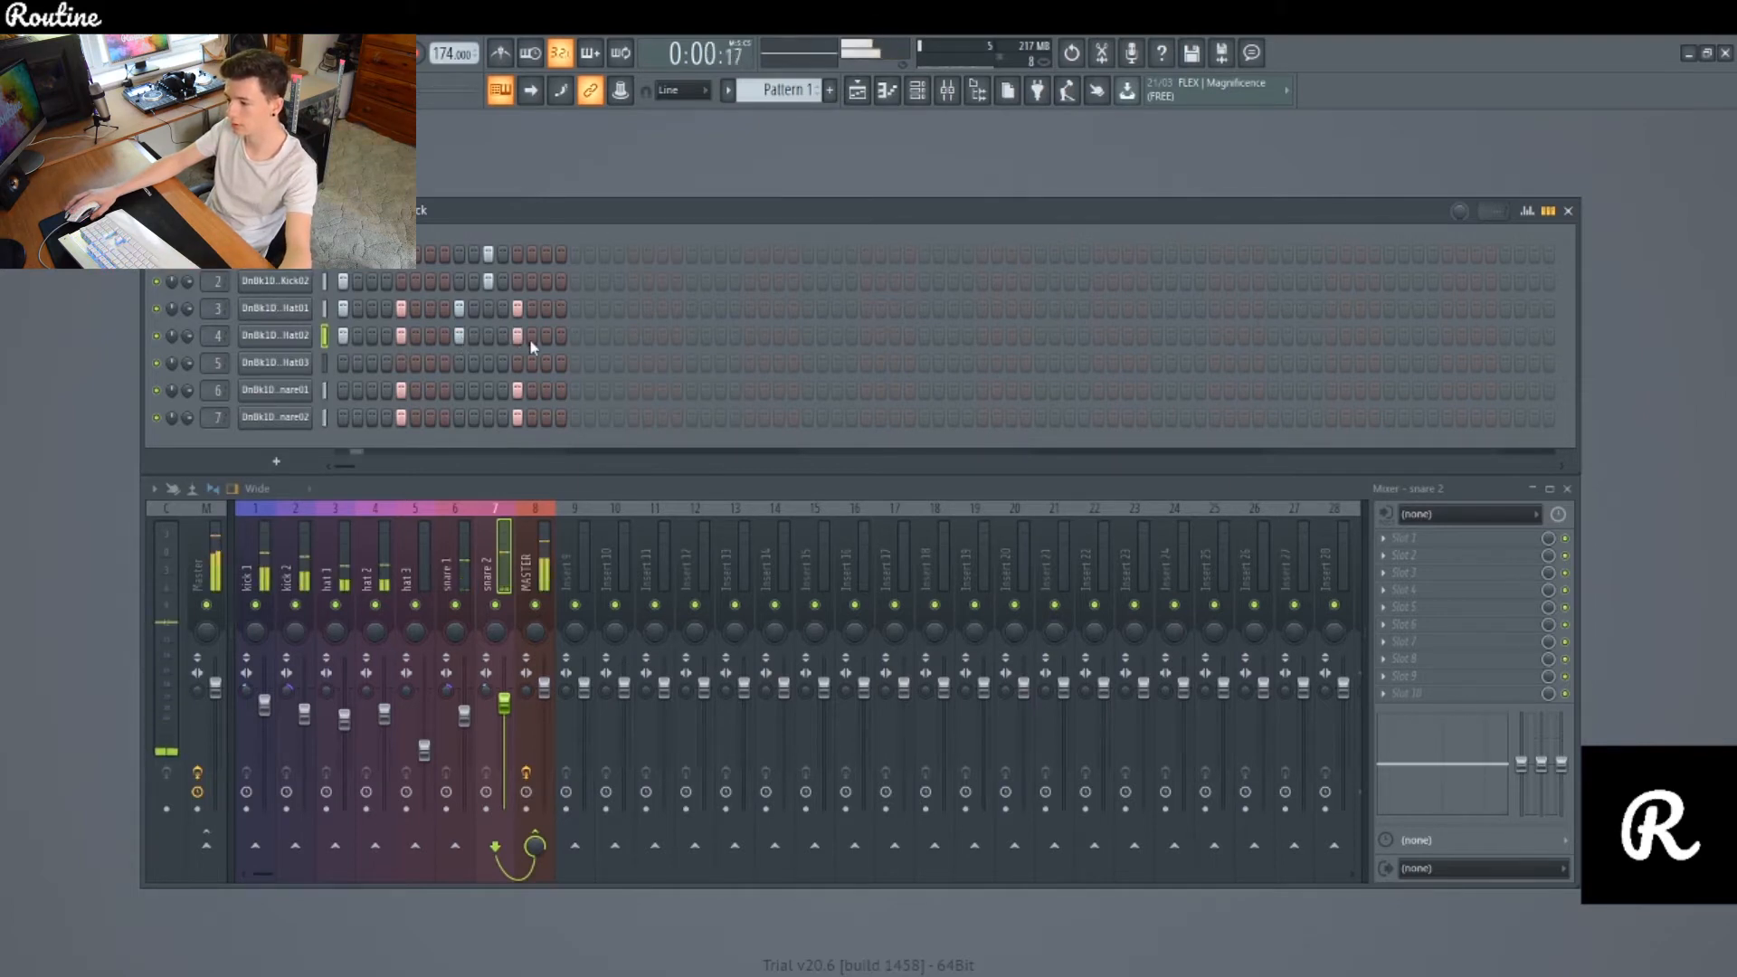
{"action": "key", "text": "space"}
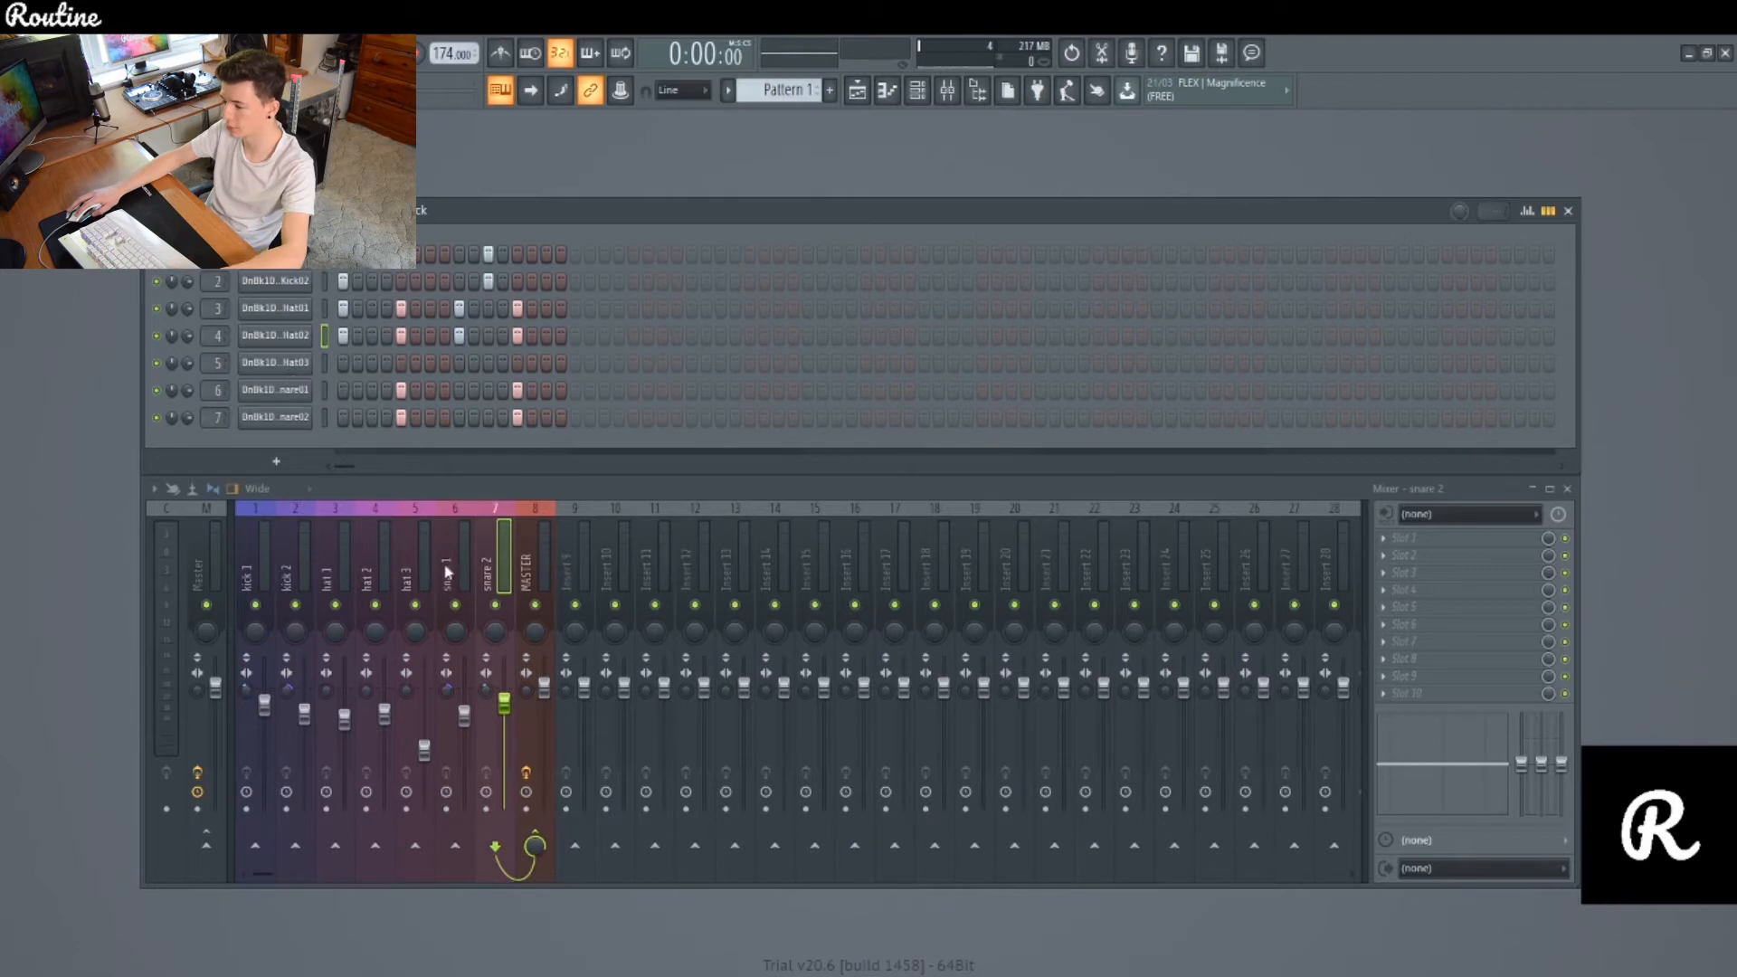
Step: Fill the Hat03 channel on every second step starting at step 1, and play the pattern
{"action": "left_click", "coordinate": [423, 707]}
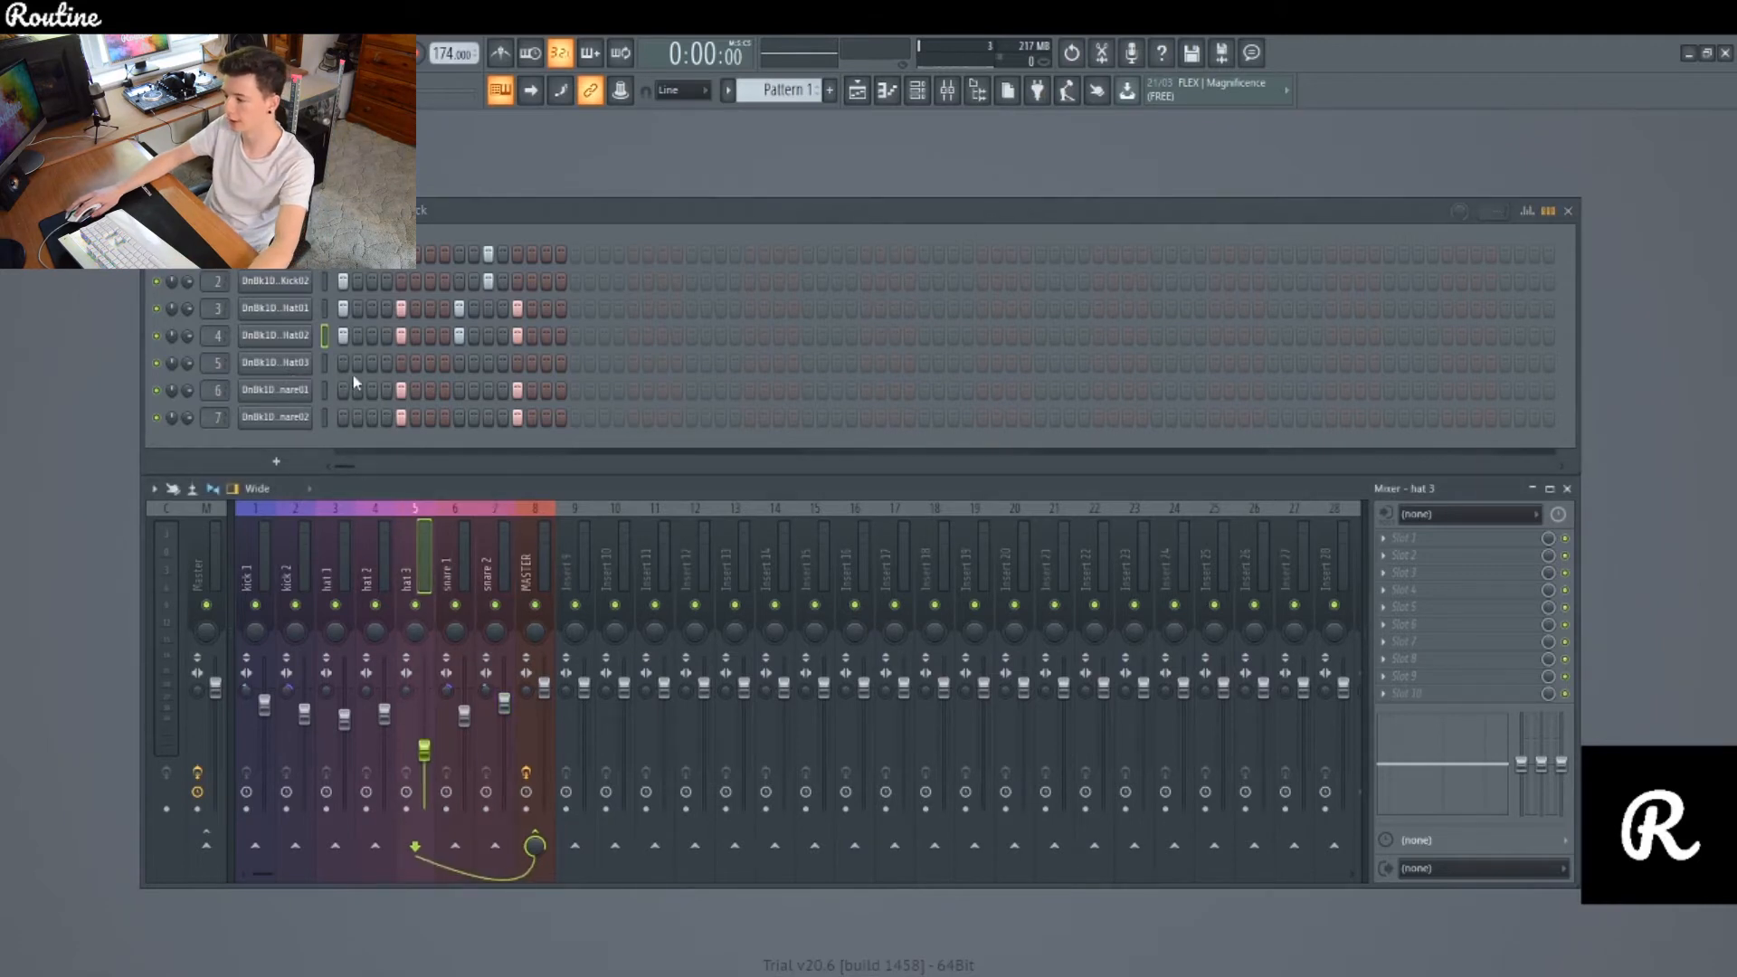
{"action": "left_click", "coordinate": [318, 364]}
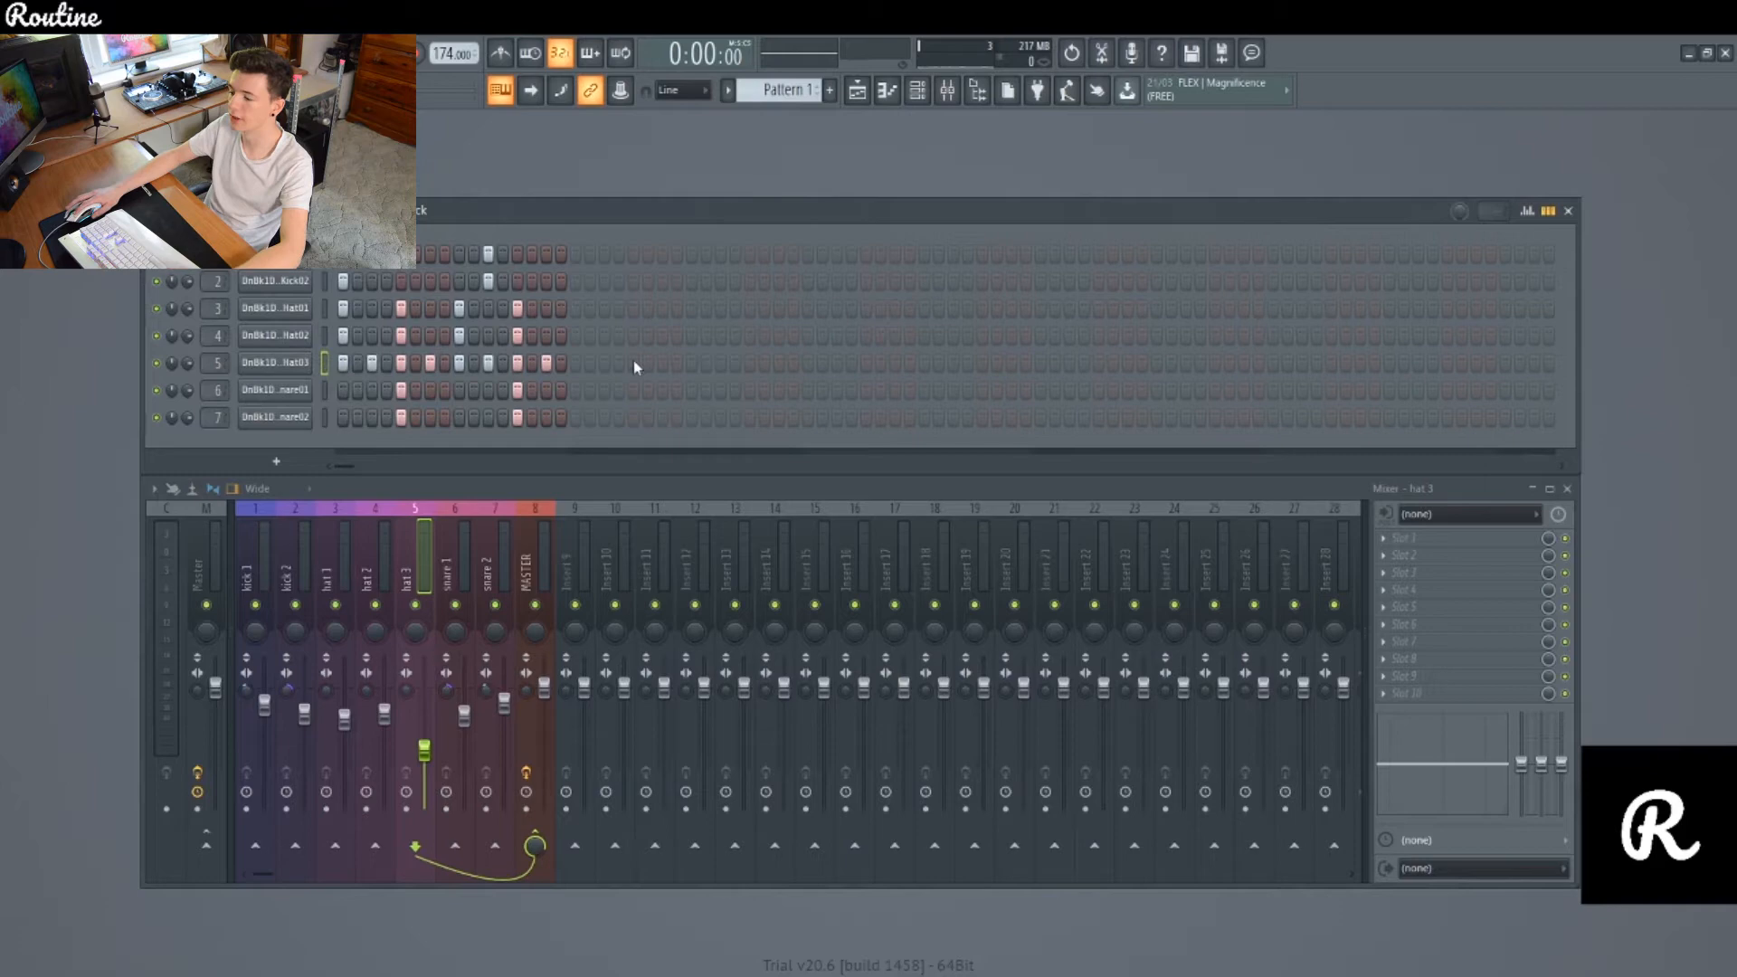
{"action": "key", "text": "space"}
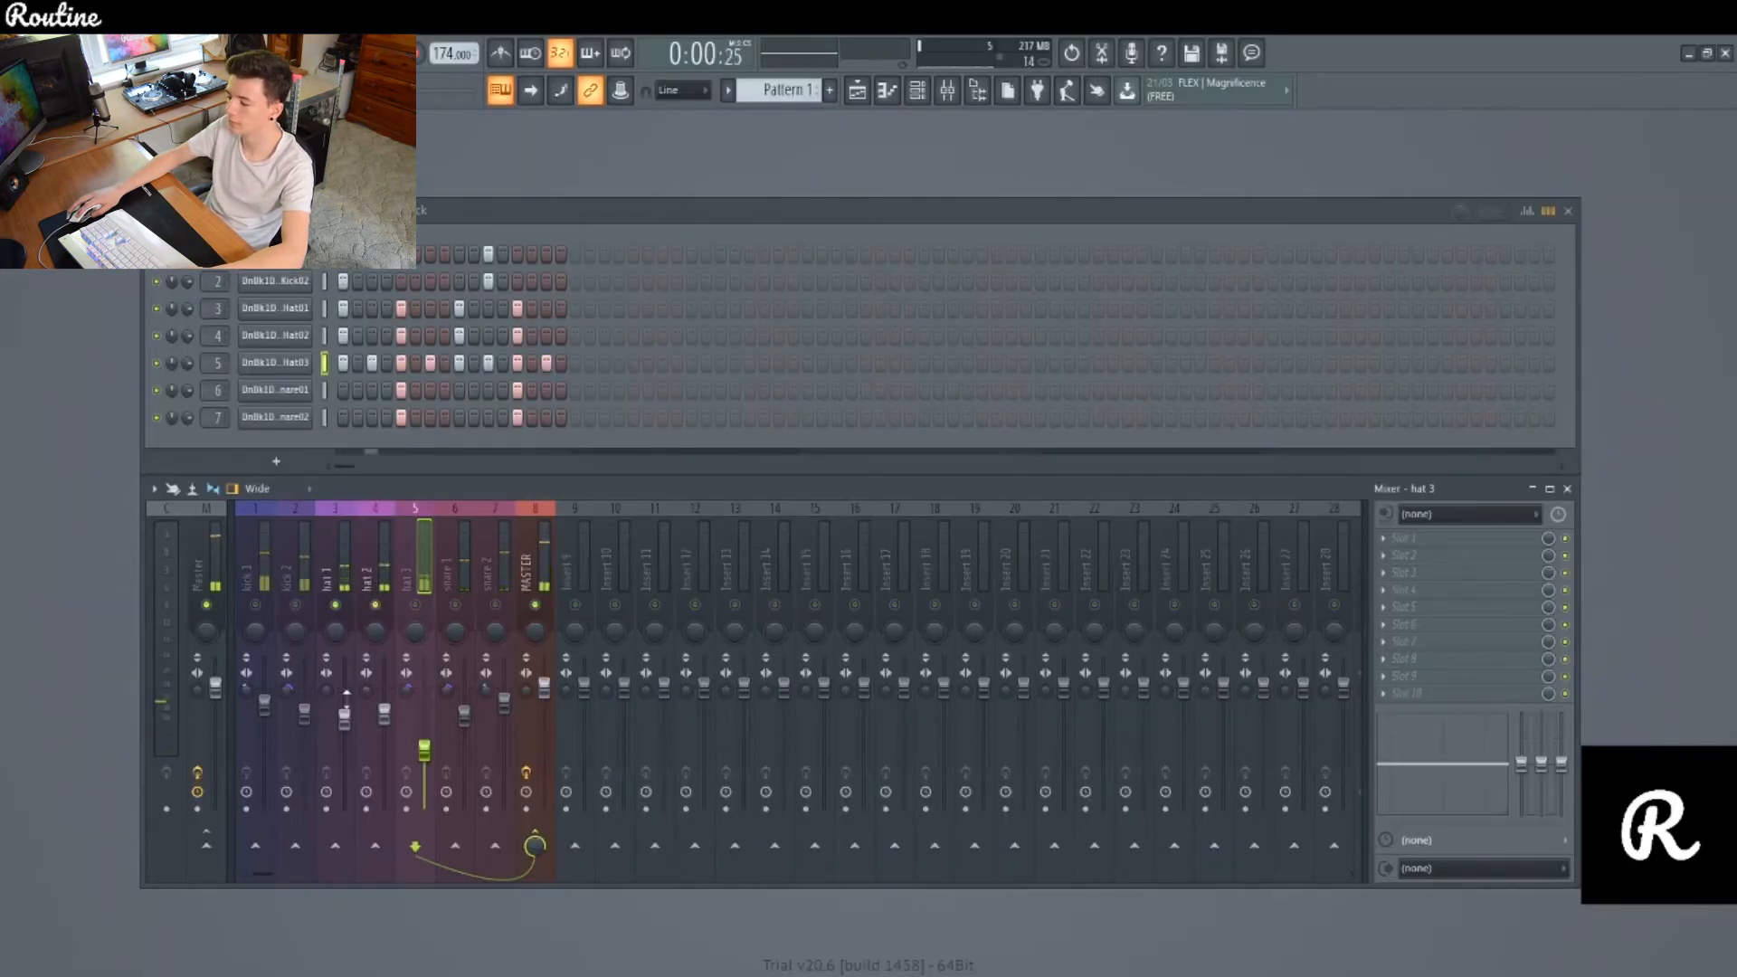
Step: Lower the hat 1 mixer level slightly, re-enable all mixer tracks and play the full pattern
{"action": "key", "text": "space"}
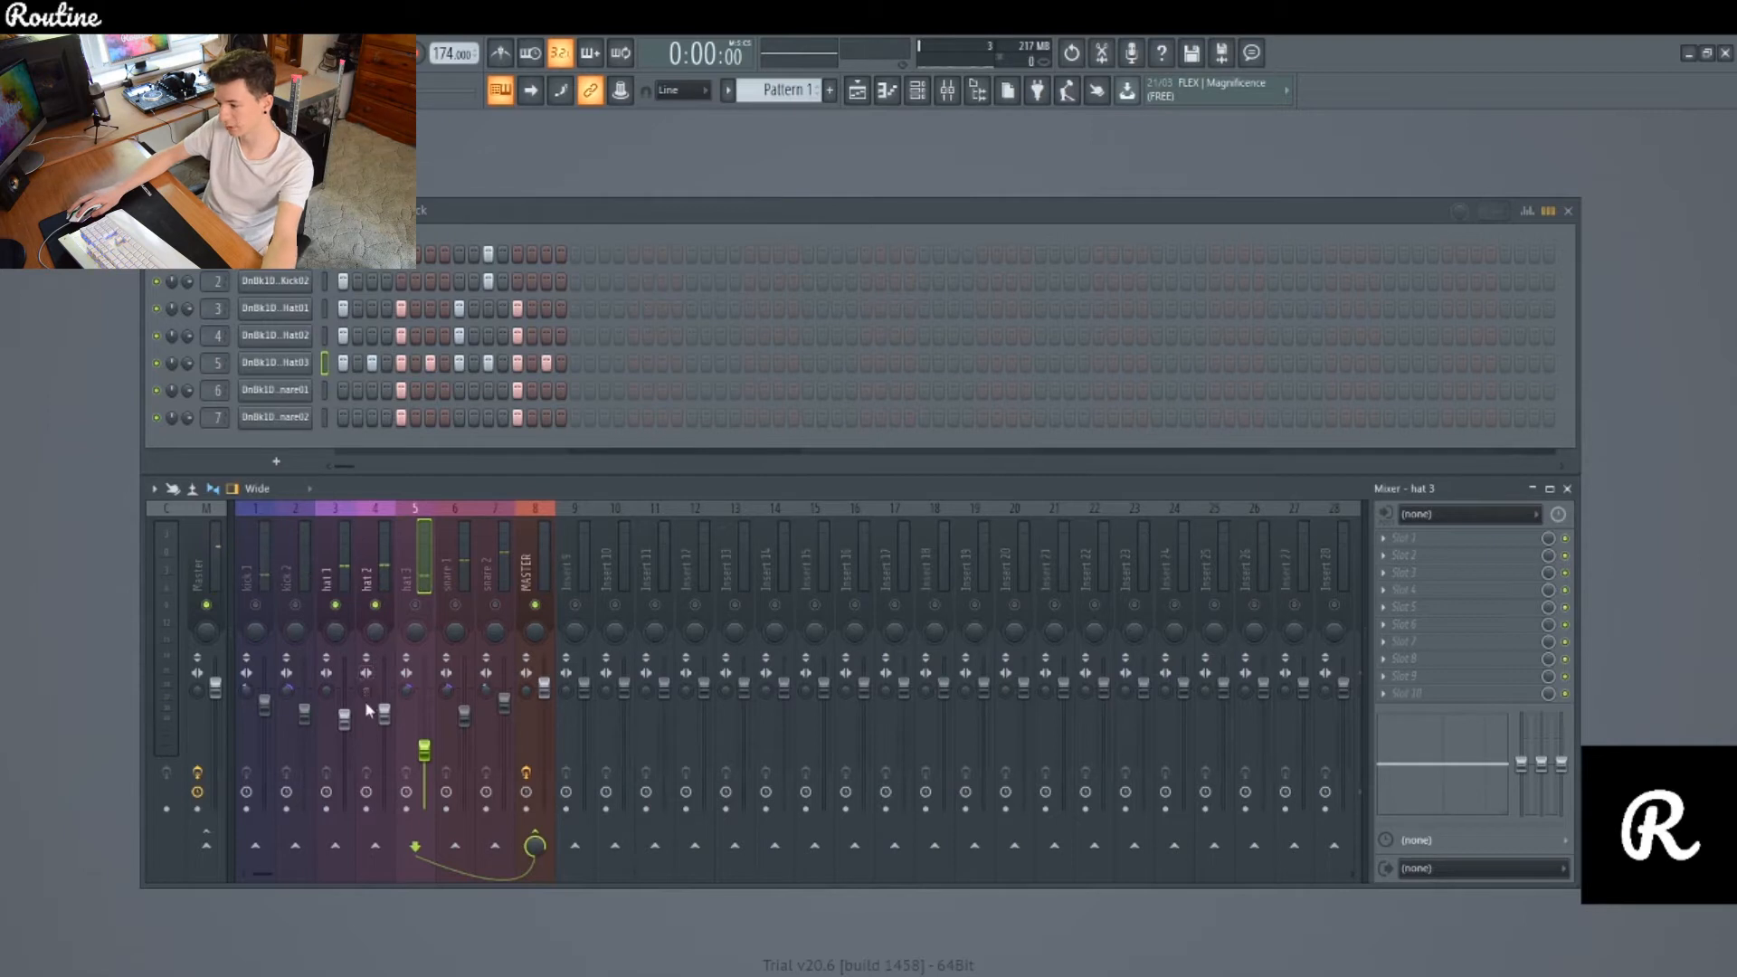
{"action": "left_click", "coordinate": [366, 693]}
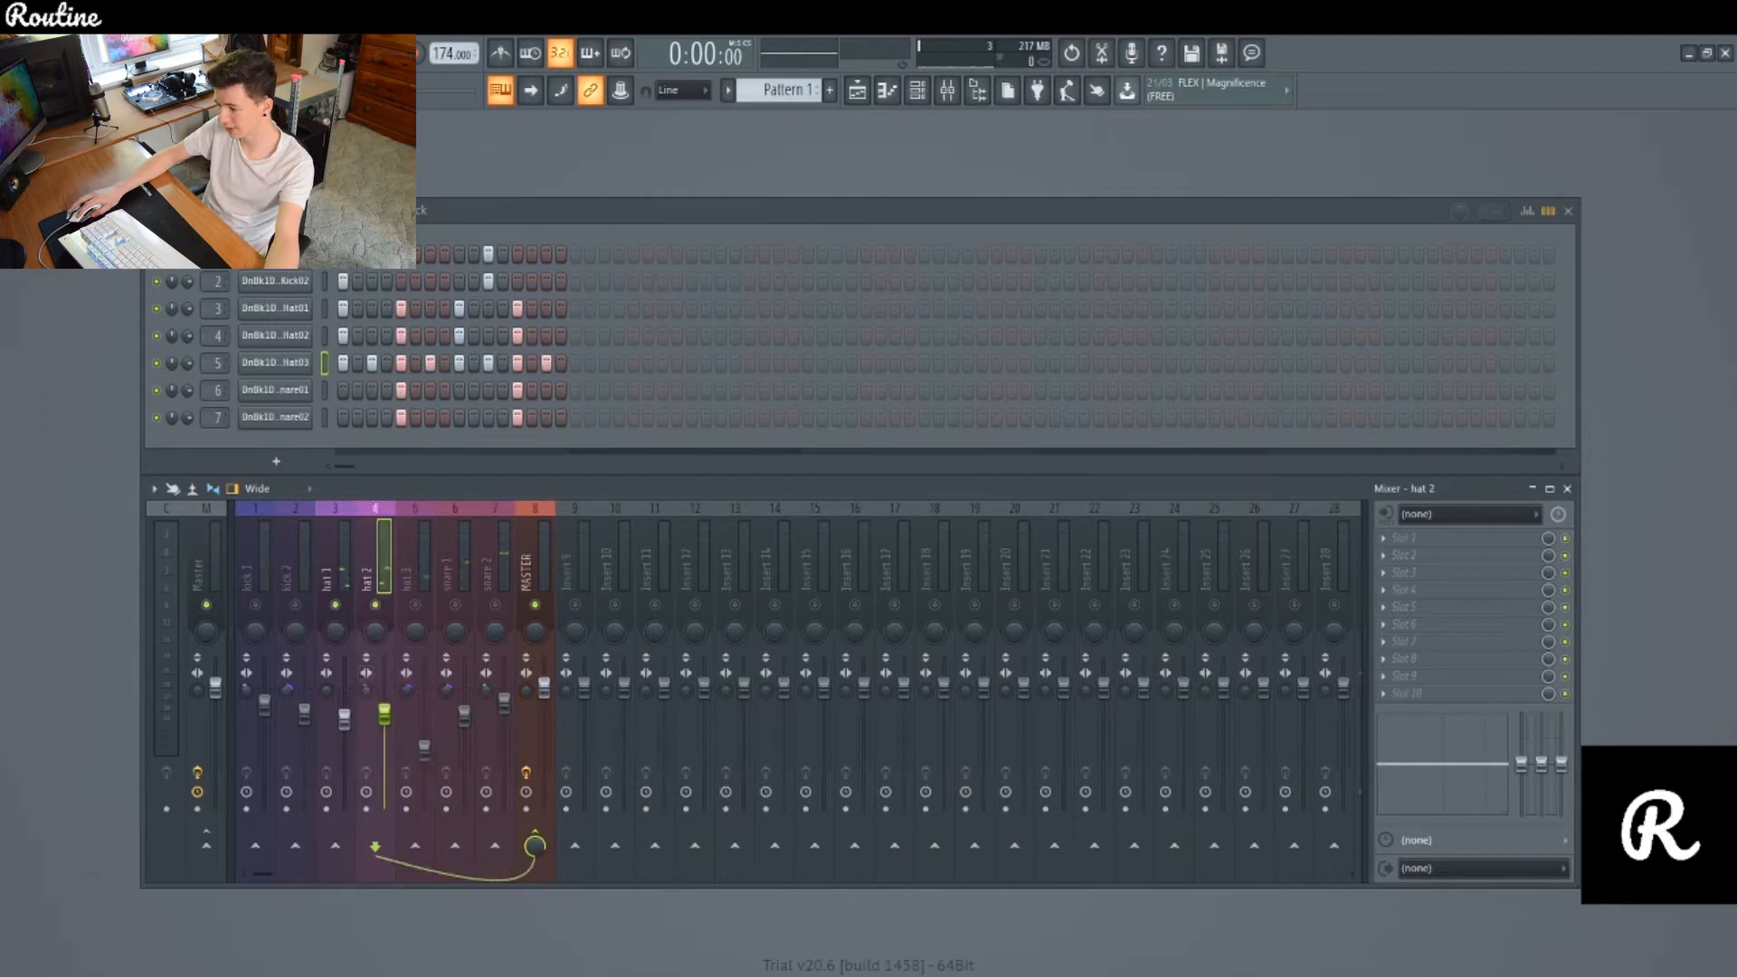
{"action": "left_click", "coordinate": [333, 680]}
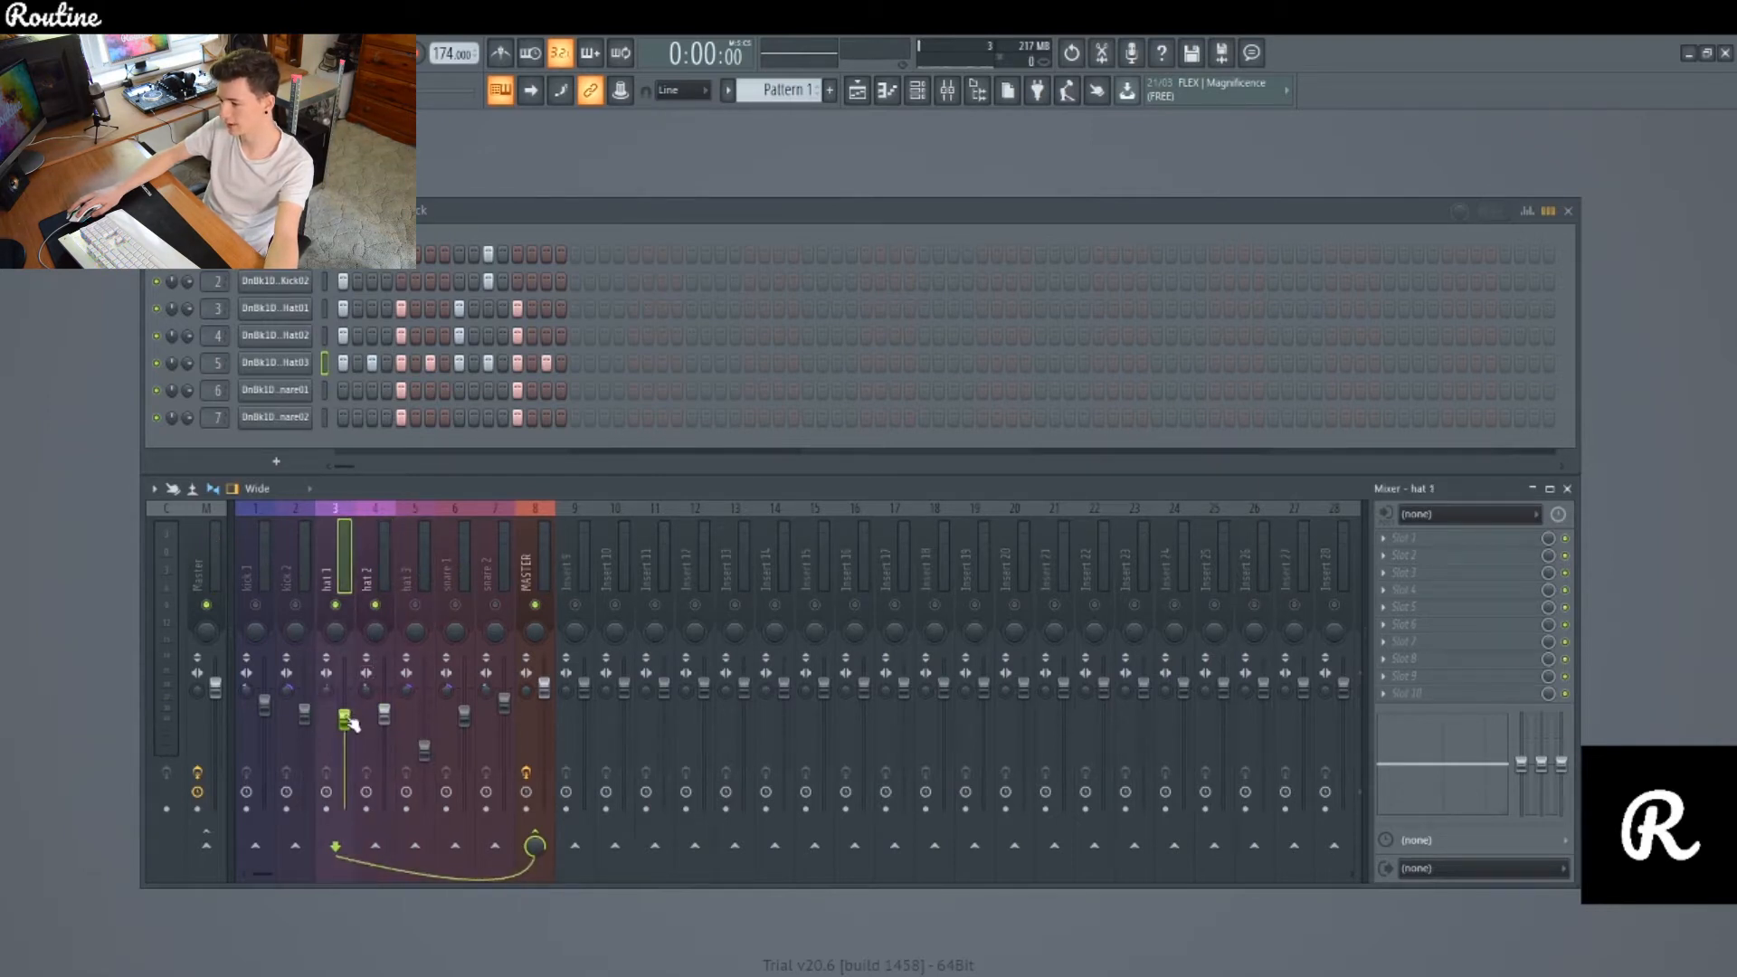
{"action": "right_click", "coordinate": [337, 603]}
{"action": "right_click", "coordinate": [336, 603]}
{"action": "key", "text": "space"}
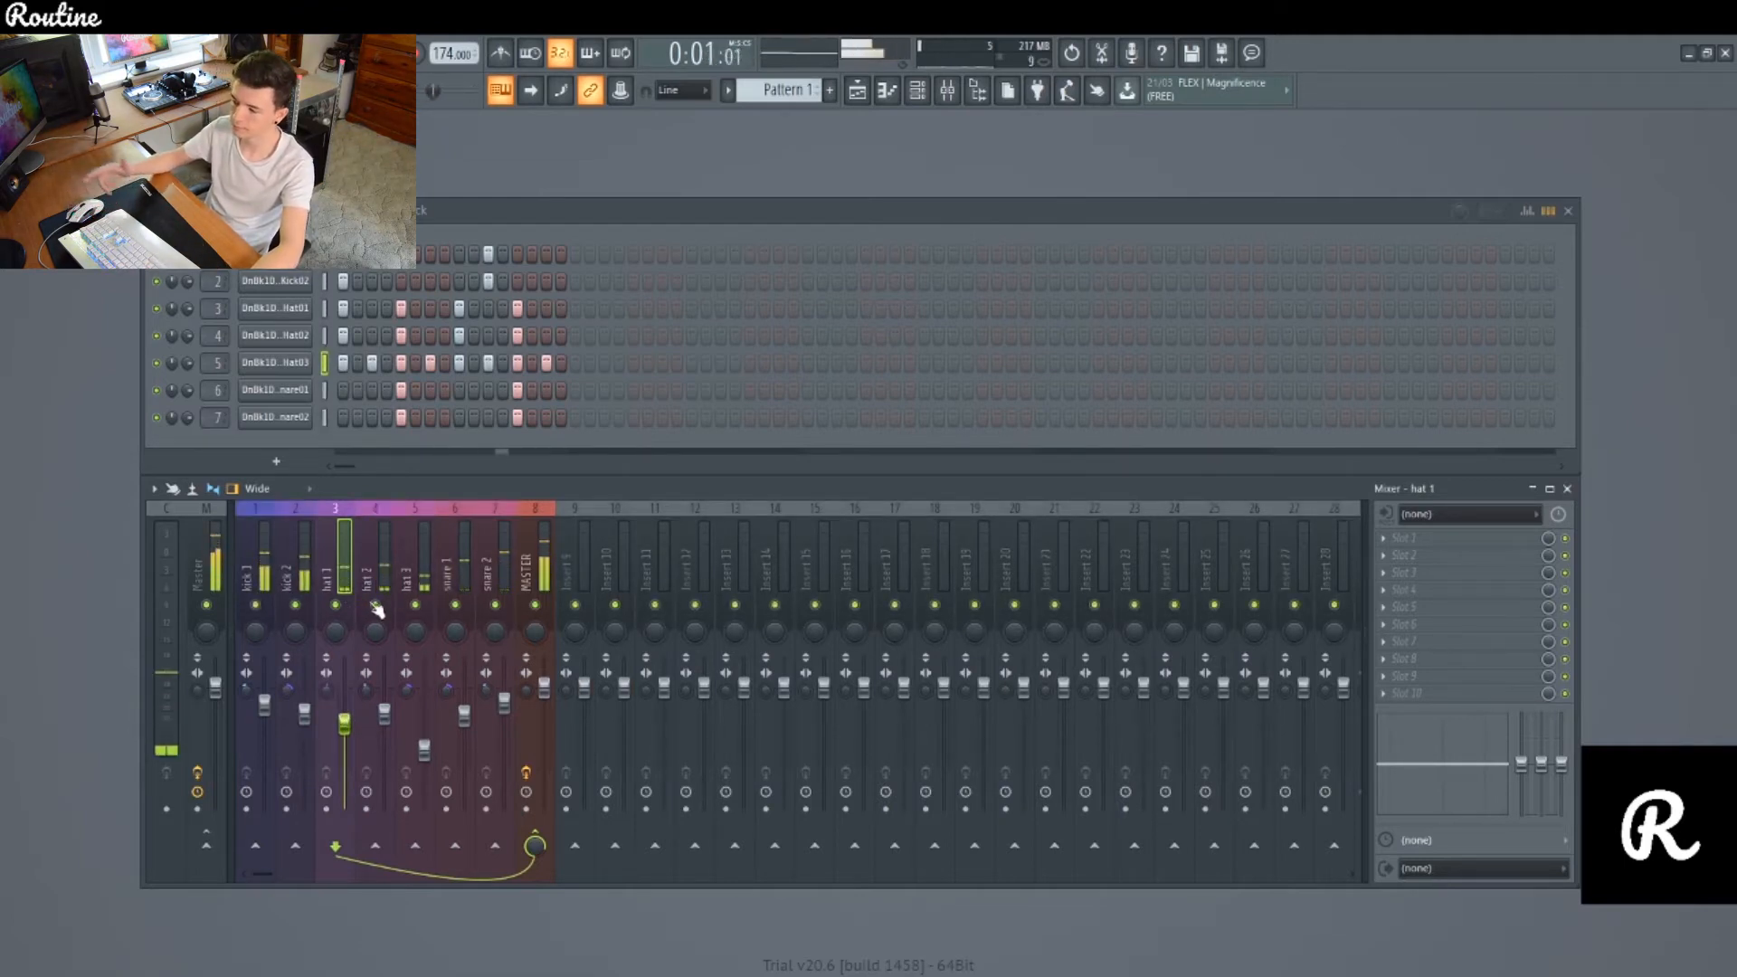
{"action": "key", "text": "space"}
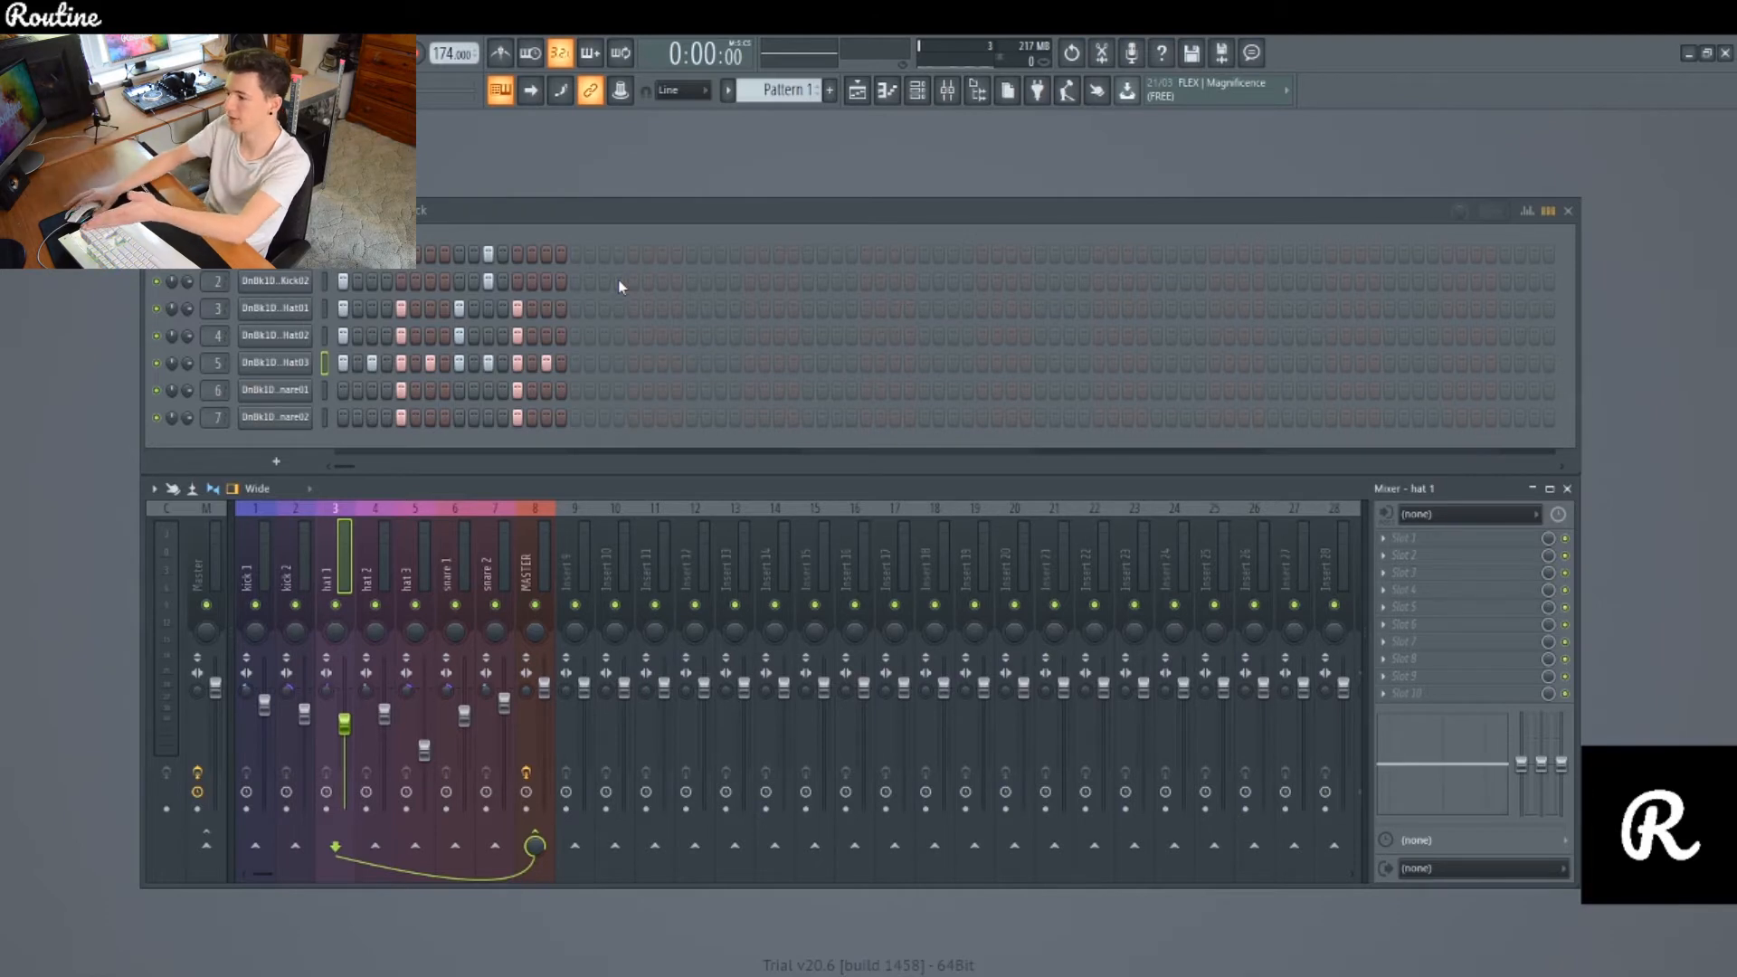
Step: Start a second bar by adding hits on step 17 for both kicks and all three hats
{"action": "left_click", "coordinate": [576, 255]}
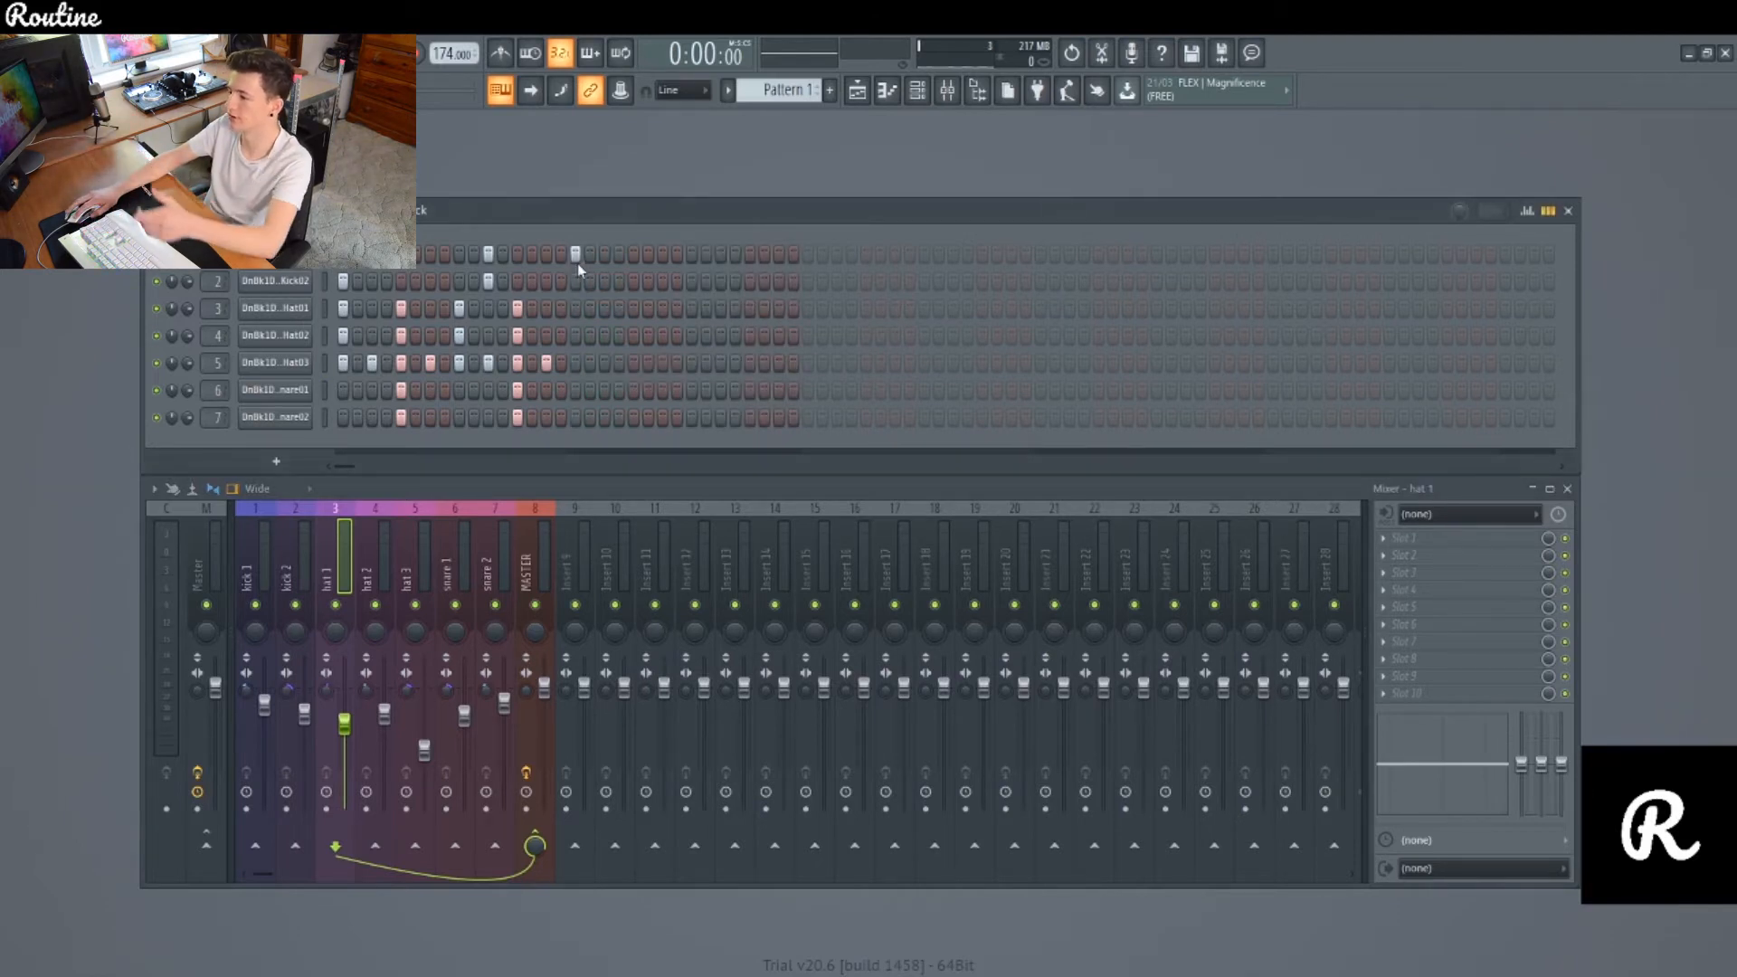
{"action": "left_click", "coordinate": [576, 282]}
{"action": "left_click", "coordinate": [575, 309]}
{"action": "left_click", "coordinate": [575, 336]}
{"action": "left_click", "coordinate": [576, 363]}
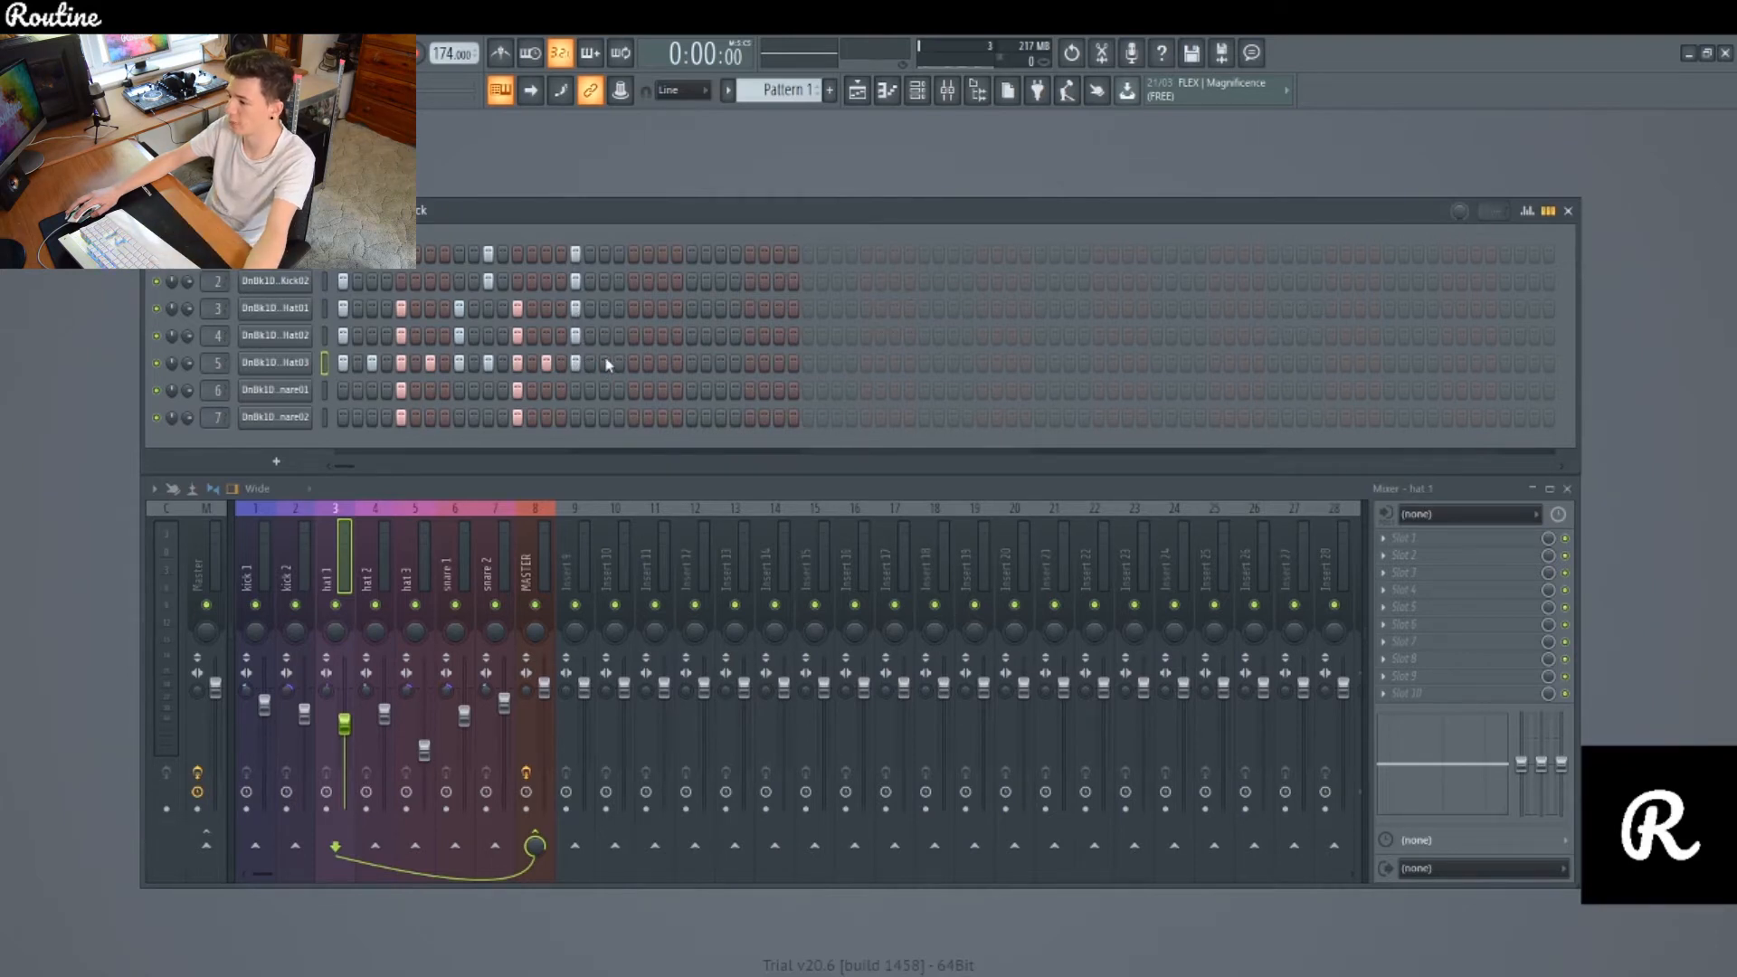
Step: Continue the second bar with Hat01 and Hat02 on steps 21 and 25, both snares on 21, and Hat03 on every second step through 25
{"action": "left_click", "coordinate": [634, 335]}
{"action": "left_click", "coordinate": [633, 309]}
{"action": "left_click", "coordinate": [633, 390]}
{"action": "left_click", "coordinate": [634, 417]}
{"action": "left_click", "coordinate": [662, 363]}
{"action": "left_click", "coordinate": [691, 308]}
{"action": "left_click", "coordinate": [691, 335]}
{"action": "left_click", "coordinate": [691, 363]}
Step: Add both kicks on step 27, Hat01, Hat02 and both snares on 29, Hat03 on 27, 29 and 31, and play the pattern
{"action": "left_click", "coordinate": [721, 255]}
{"action": "left_click", "coordinate": [721, 282]}
{"action": "left_click", "coordinate": [750, 309]}
{"action": "left_click", "coordinate": [750, 336]}
{"action": "left_click", "coordinate": [750, 390]}
{"action": "left_click", "coordinate": [749, 418]}
{"action": "left_click", "coordinate": [750, 363]}
{"action": "left_click", "coordinate": [721, 362]}
{"action": "key", "text": "space"}
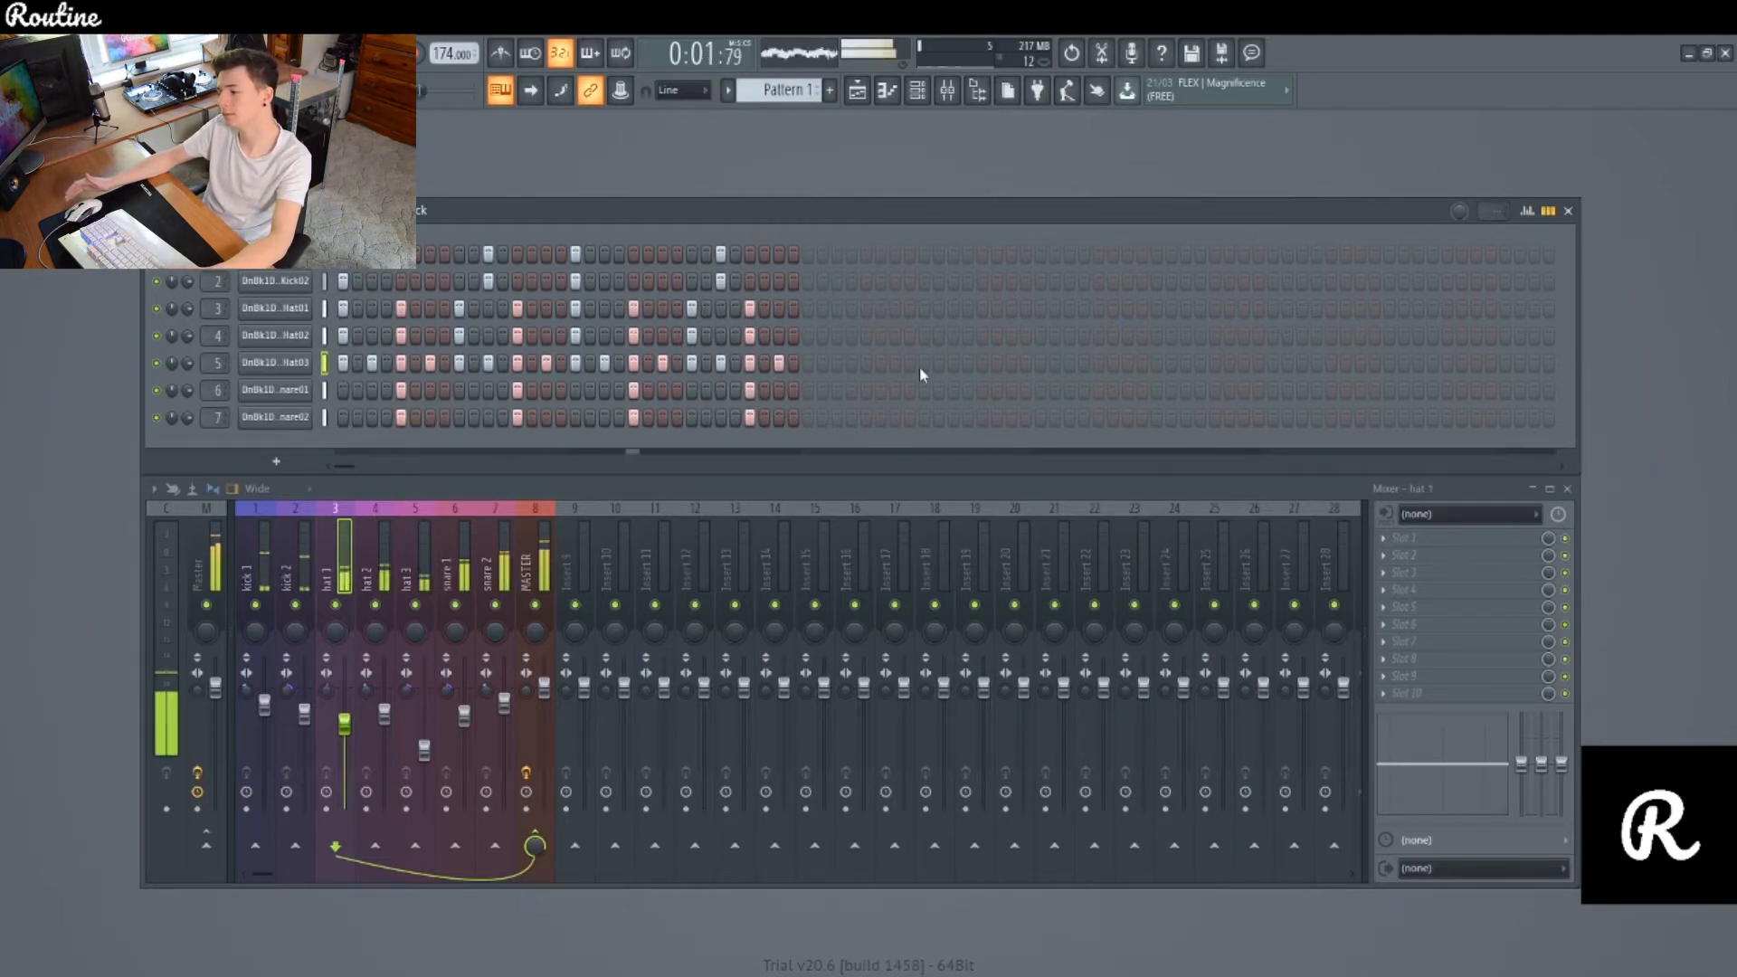
{"action": "key", "text": "space"}
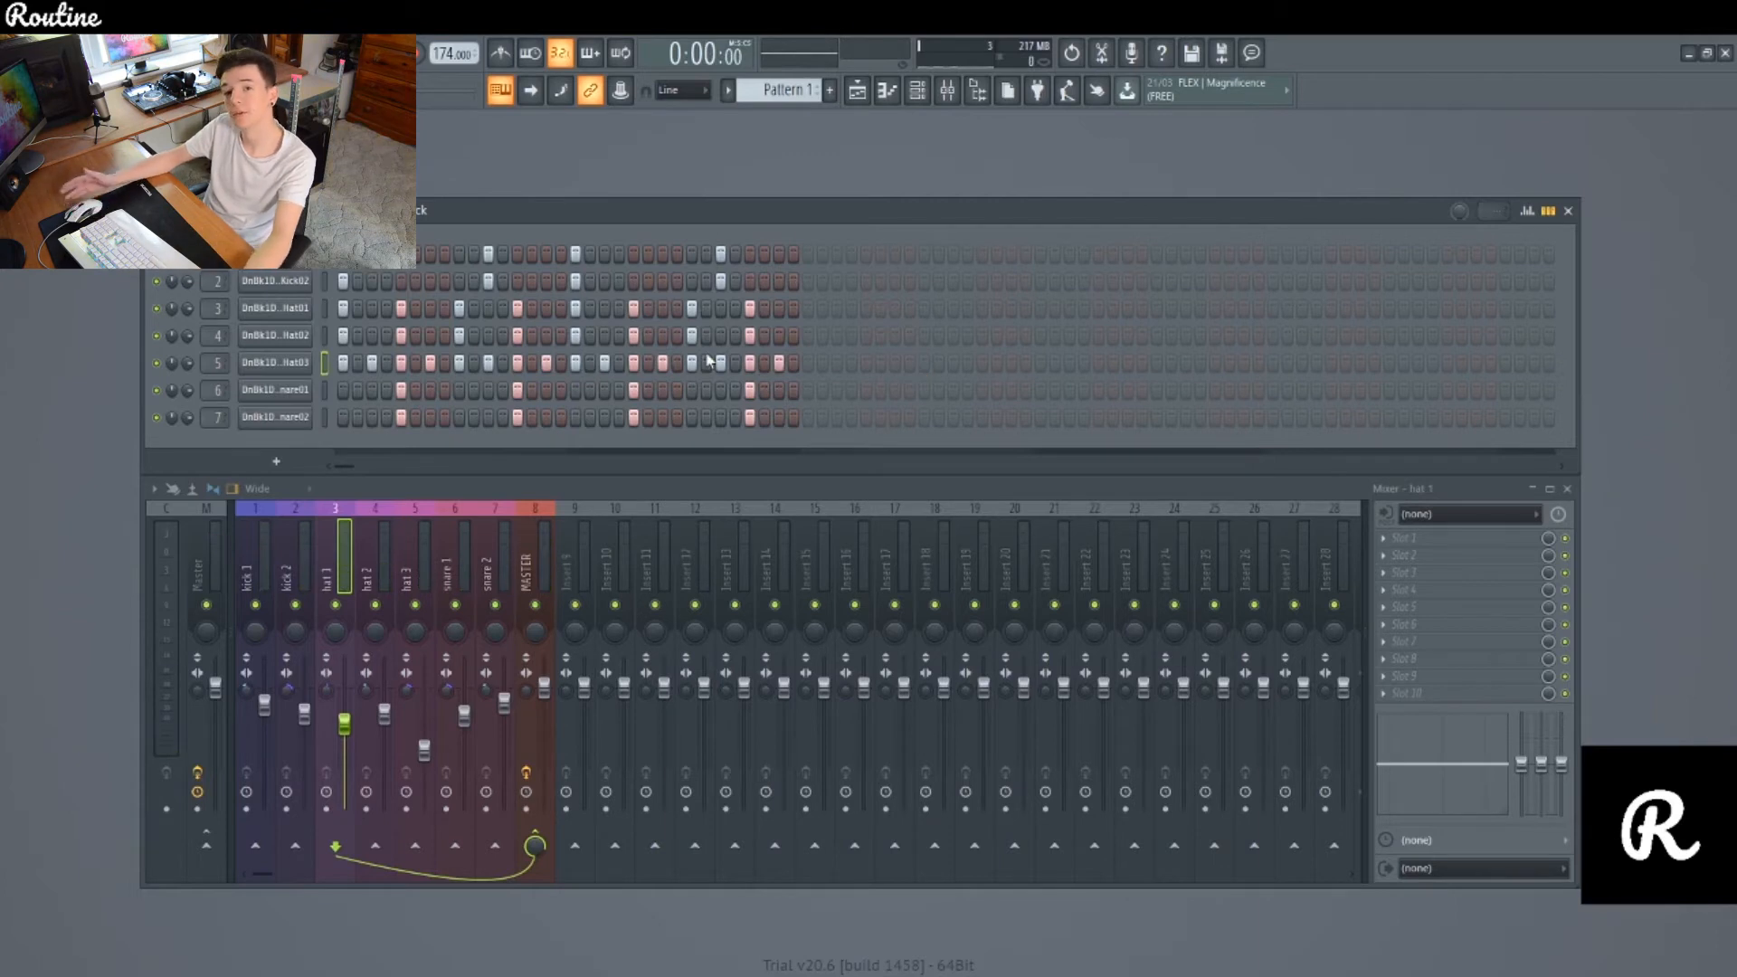
Step: Shift the last hit of both kicks from step 27 to step 28 and play the pattern
{"action": "right_click", "coordinate": [722, 254]}
{"action": "right_click", "coordinate": [723, 280]}
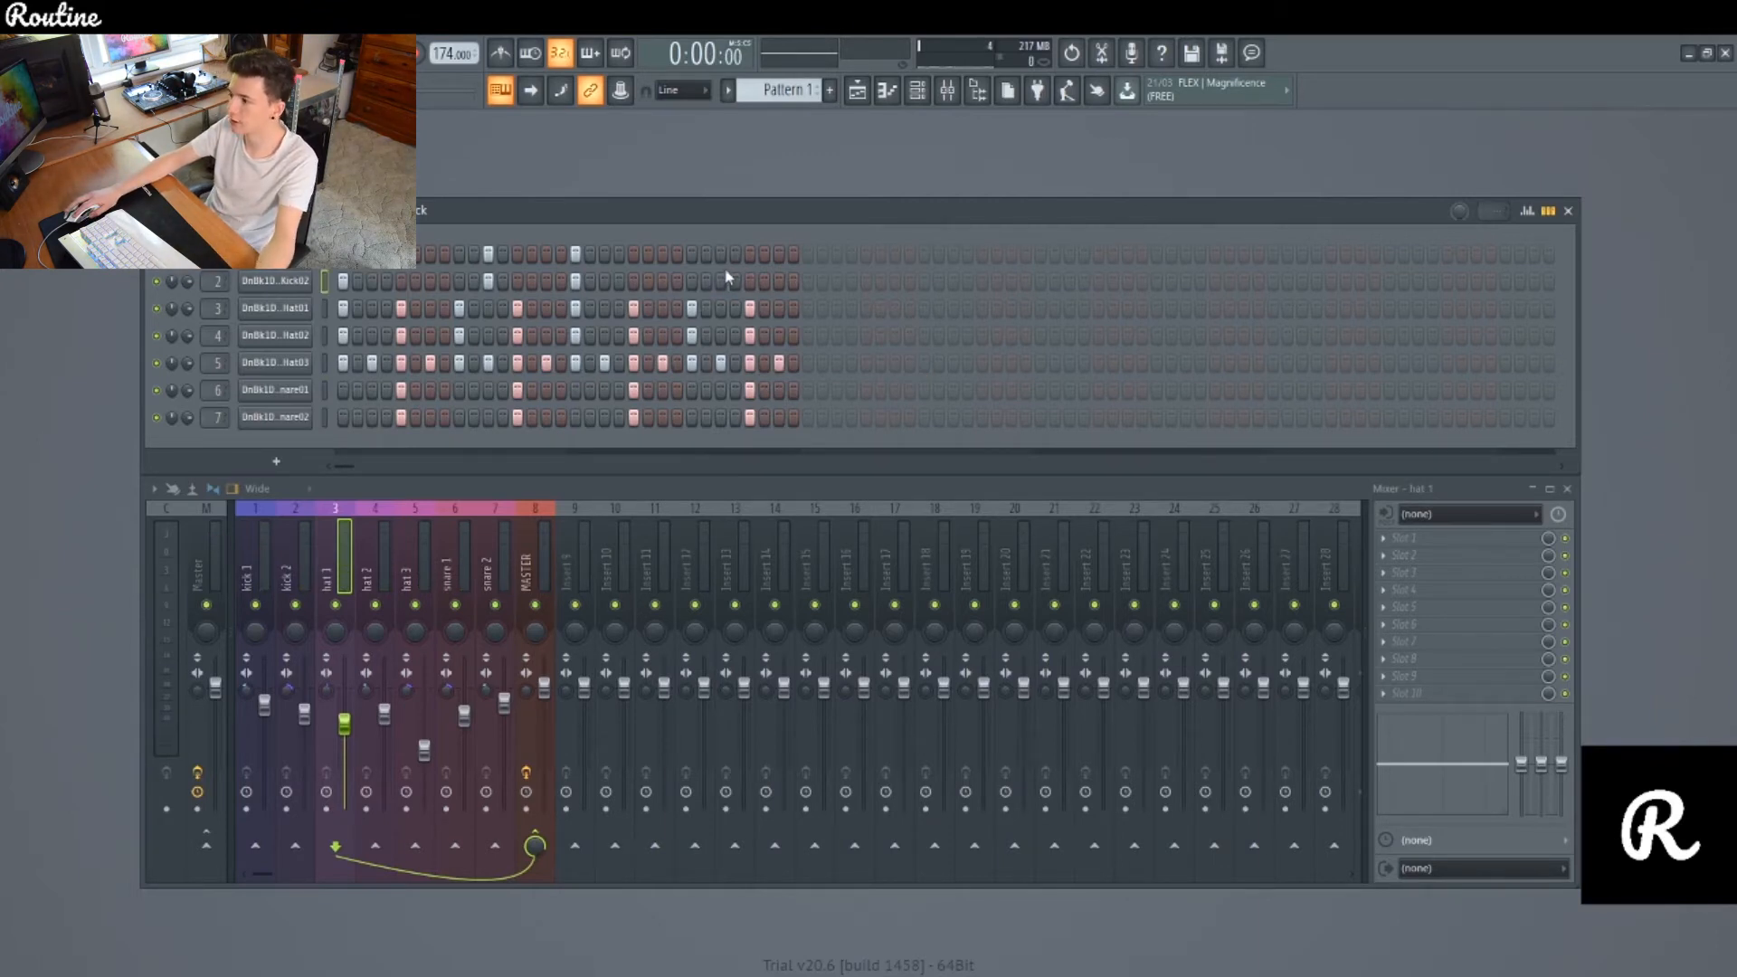
{"action": "left_click", "coordinate": [730, 255]}
{"action": "left_click", "coordinate": [733, 281]}
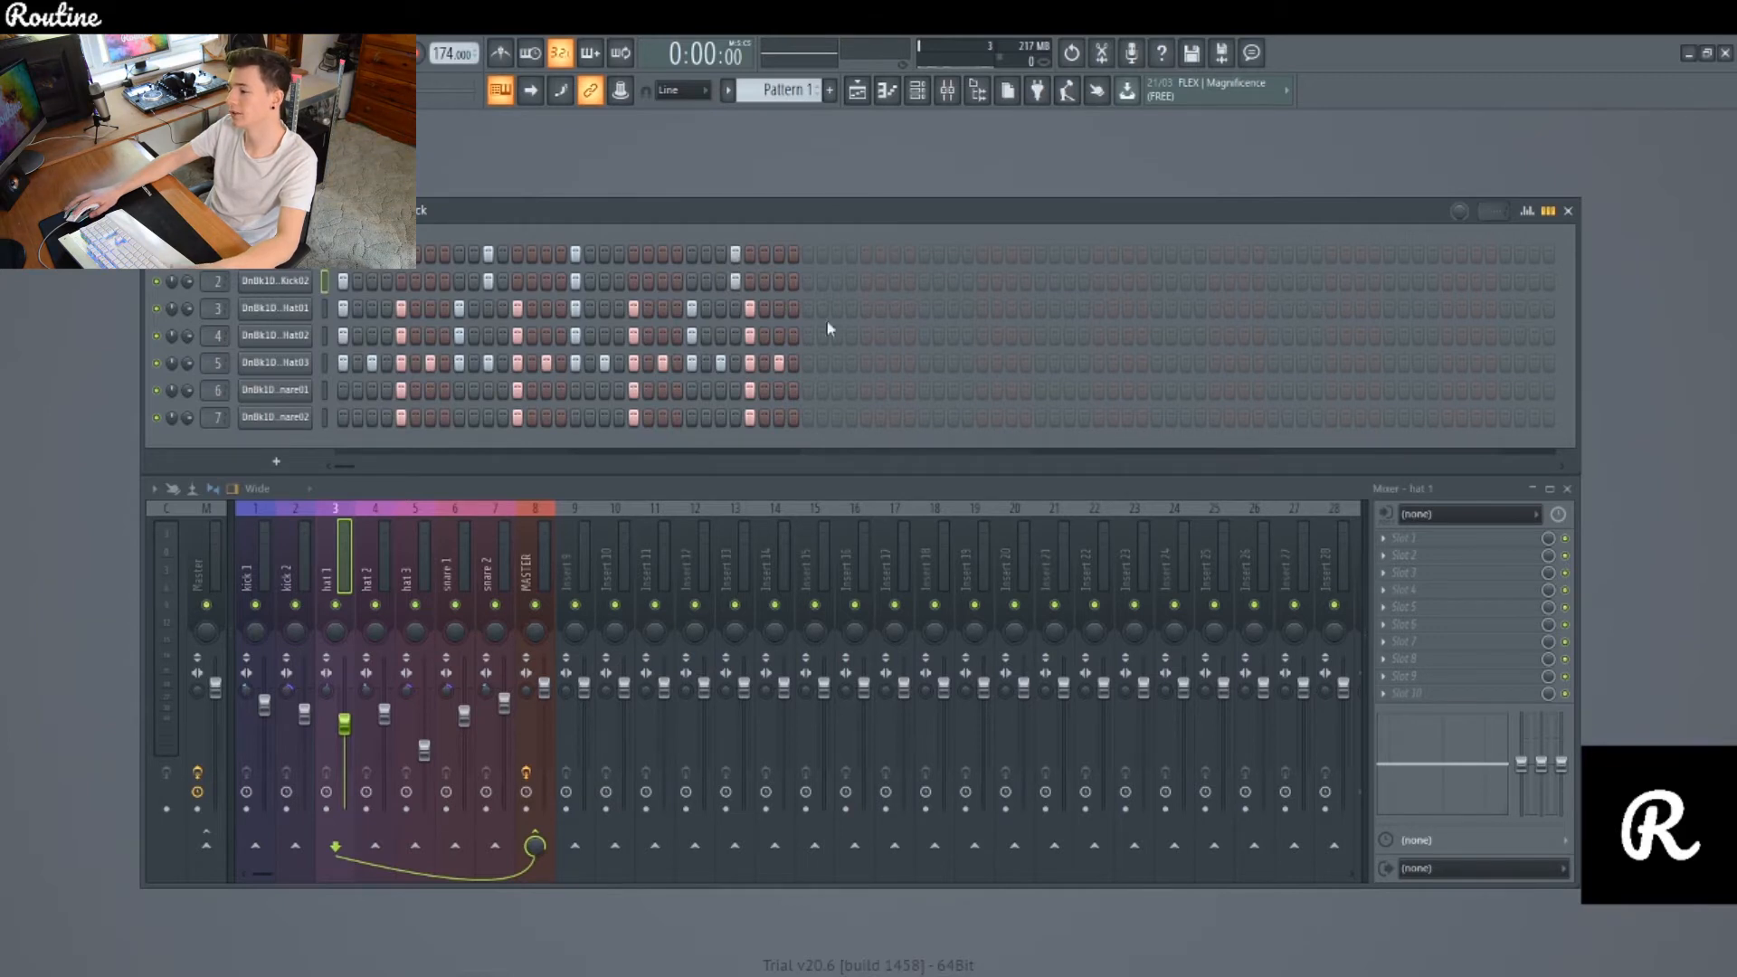
{"action": "key", "text": "space"}
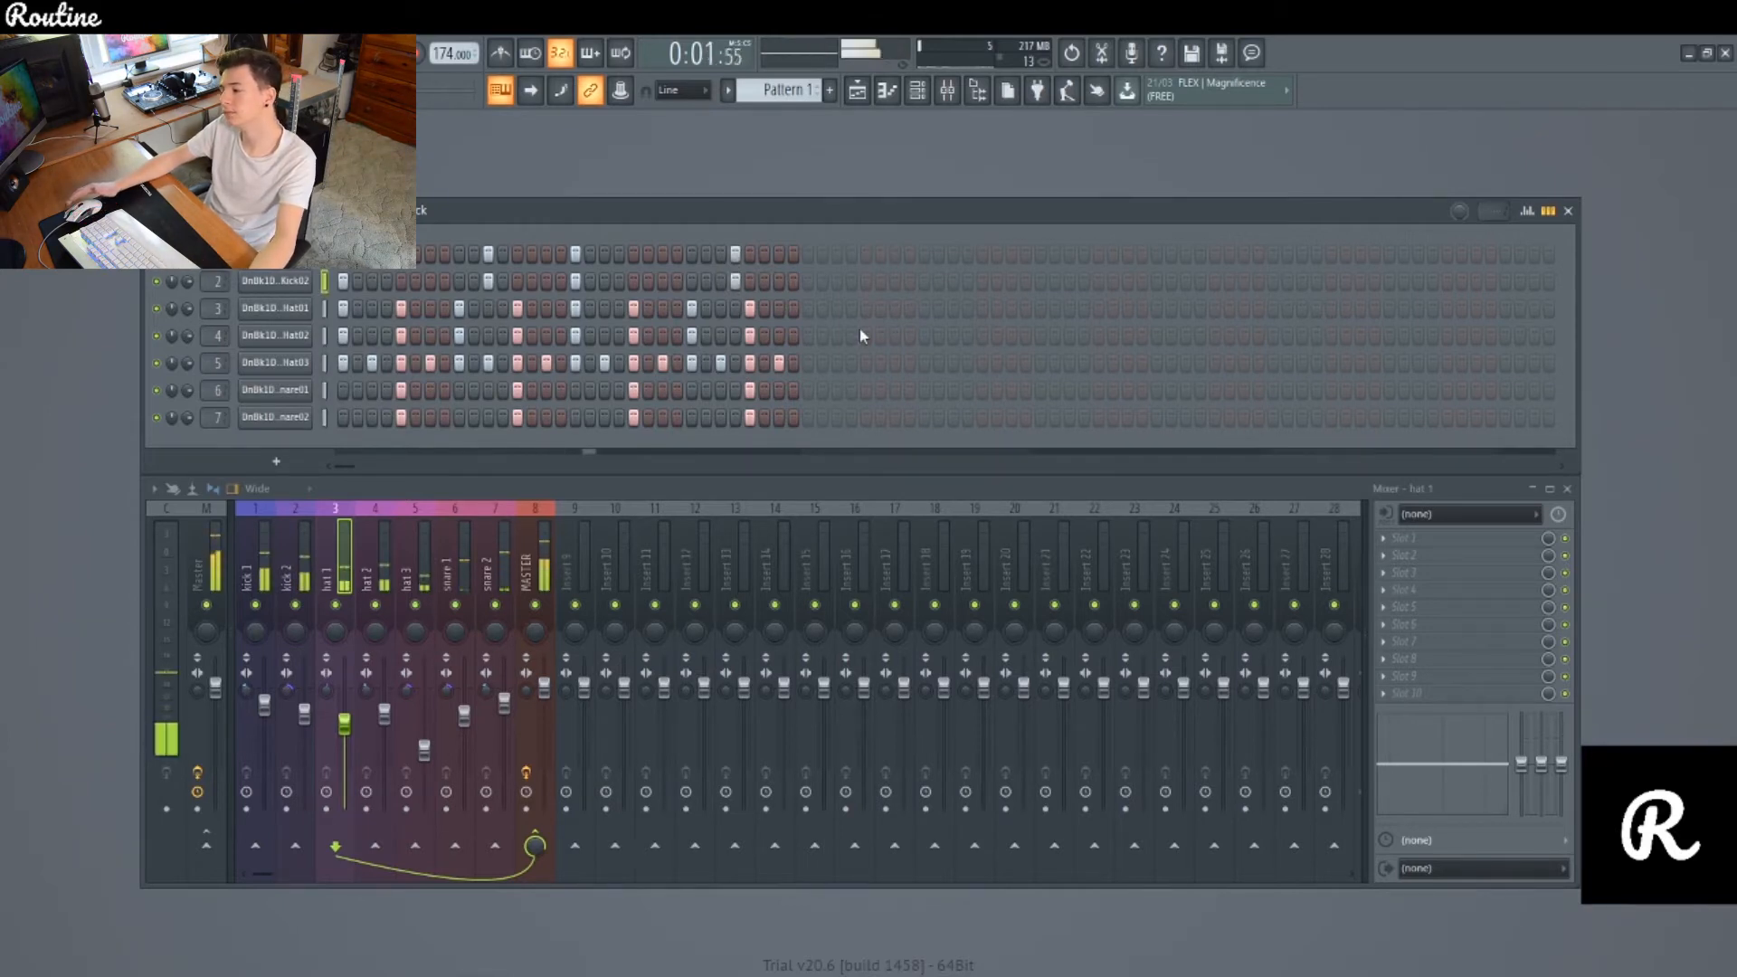
{"action": "key", "text": "space"}
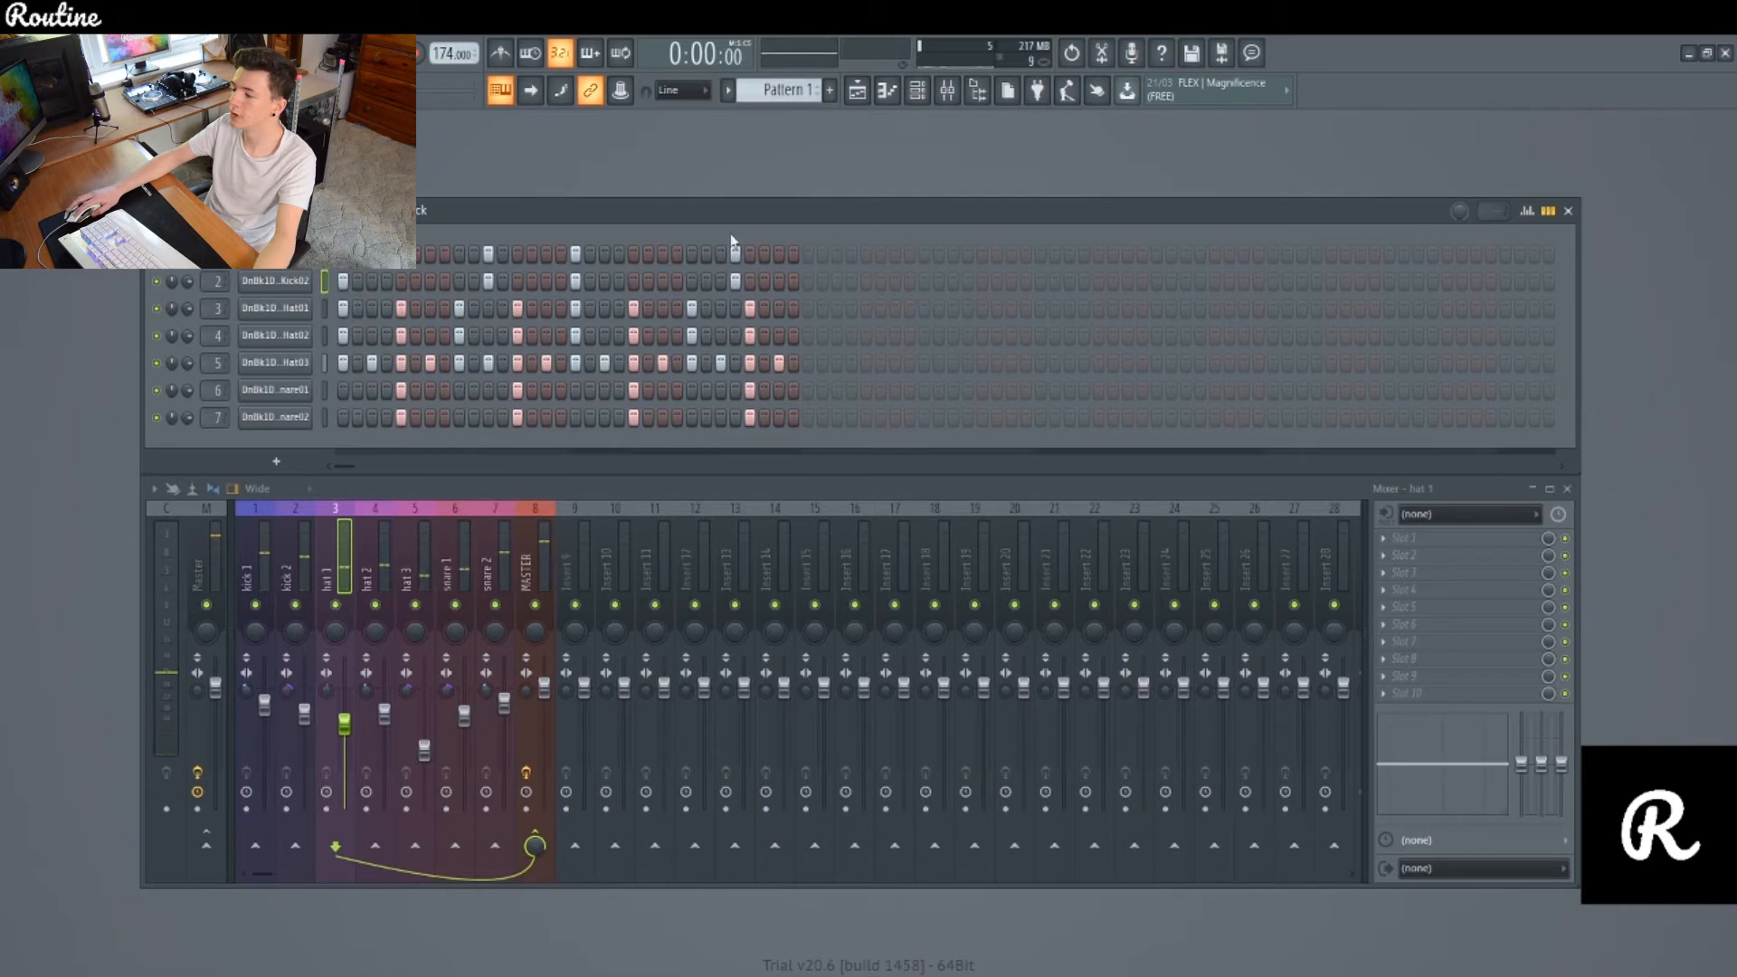
Step: Try the second bar without kicks on steps 27 and 28 and without the Hat03 hit on step 27, playing back each variation
{"action": "right_click", "coordinate": [733, 282]}
{"action": "right_click", "coordinate": [736, 255]}
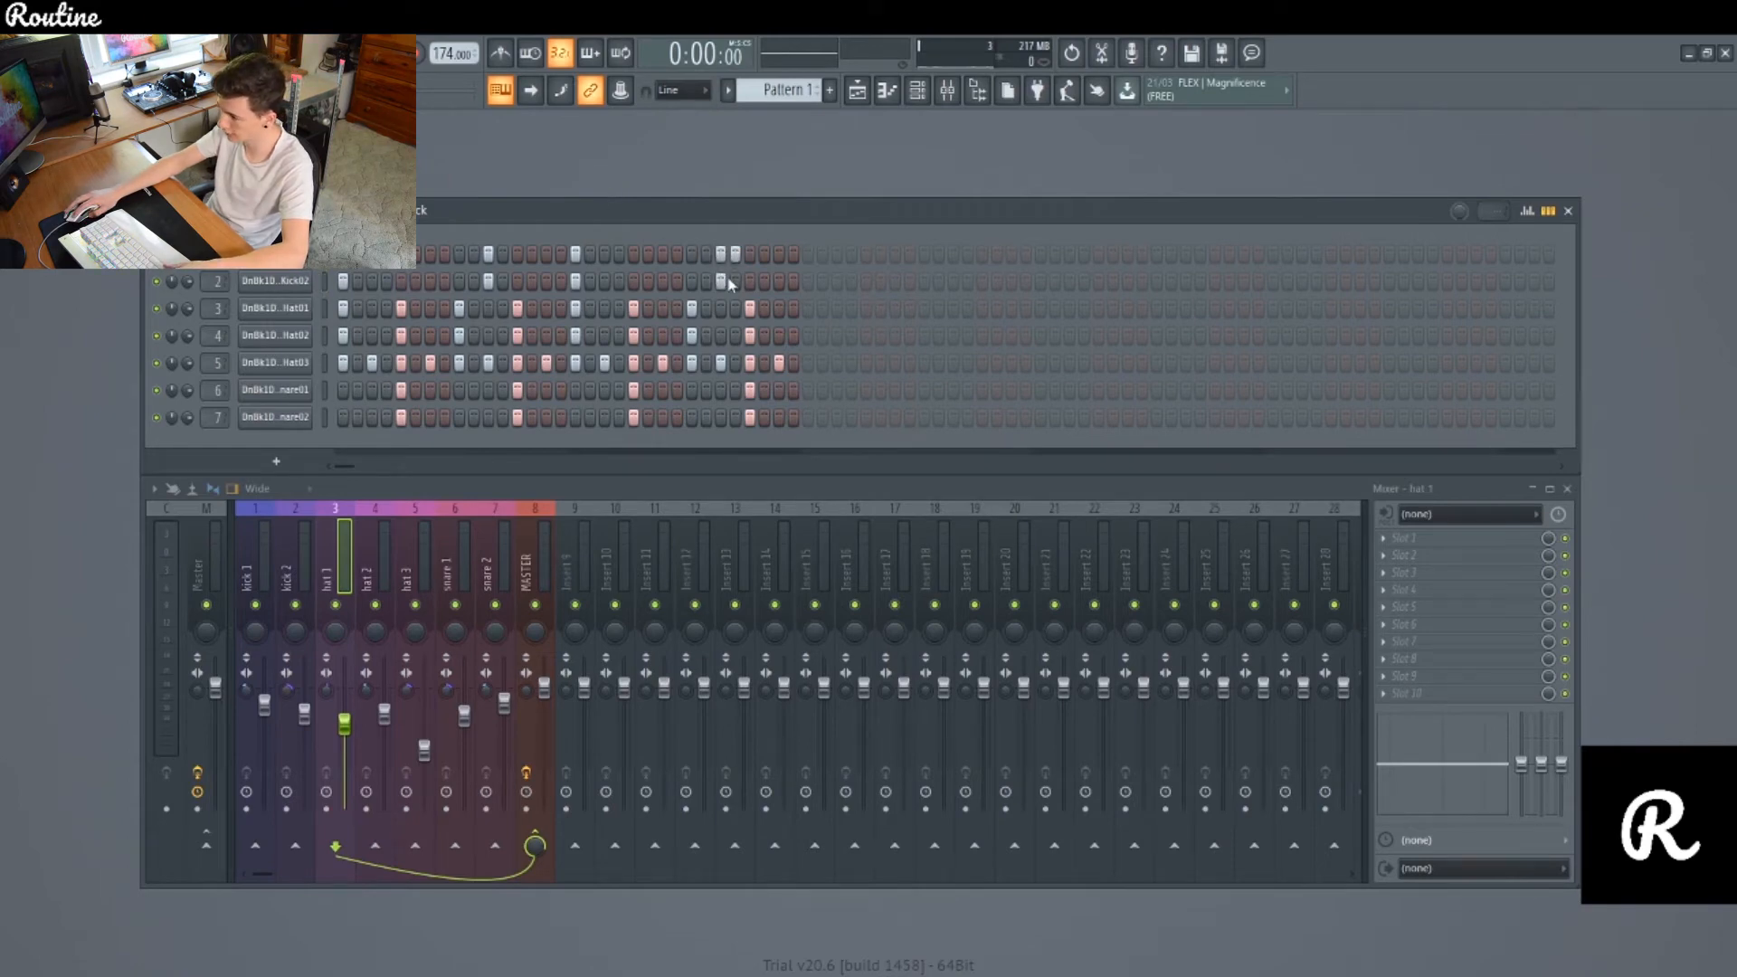
{"action": "left_click", "coordinate": [733, 283]}
{"action": "key", "text": "space"}
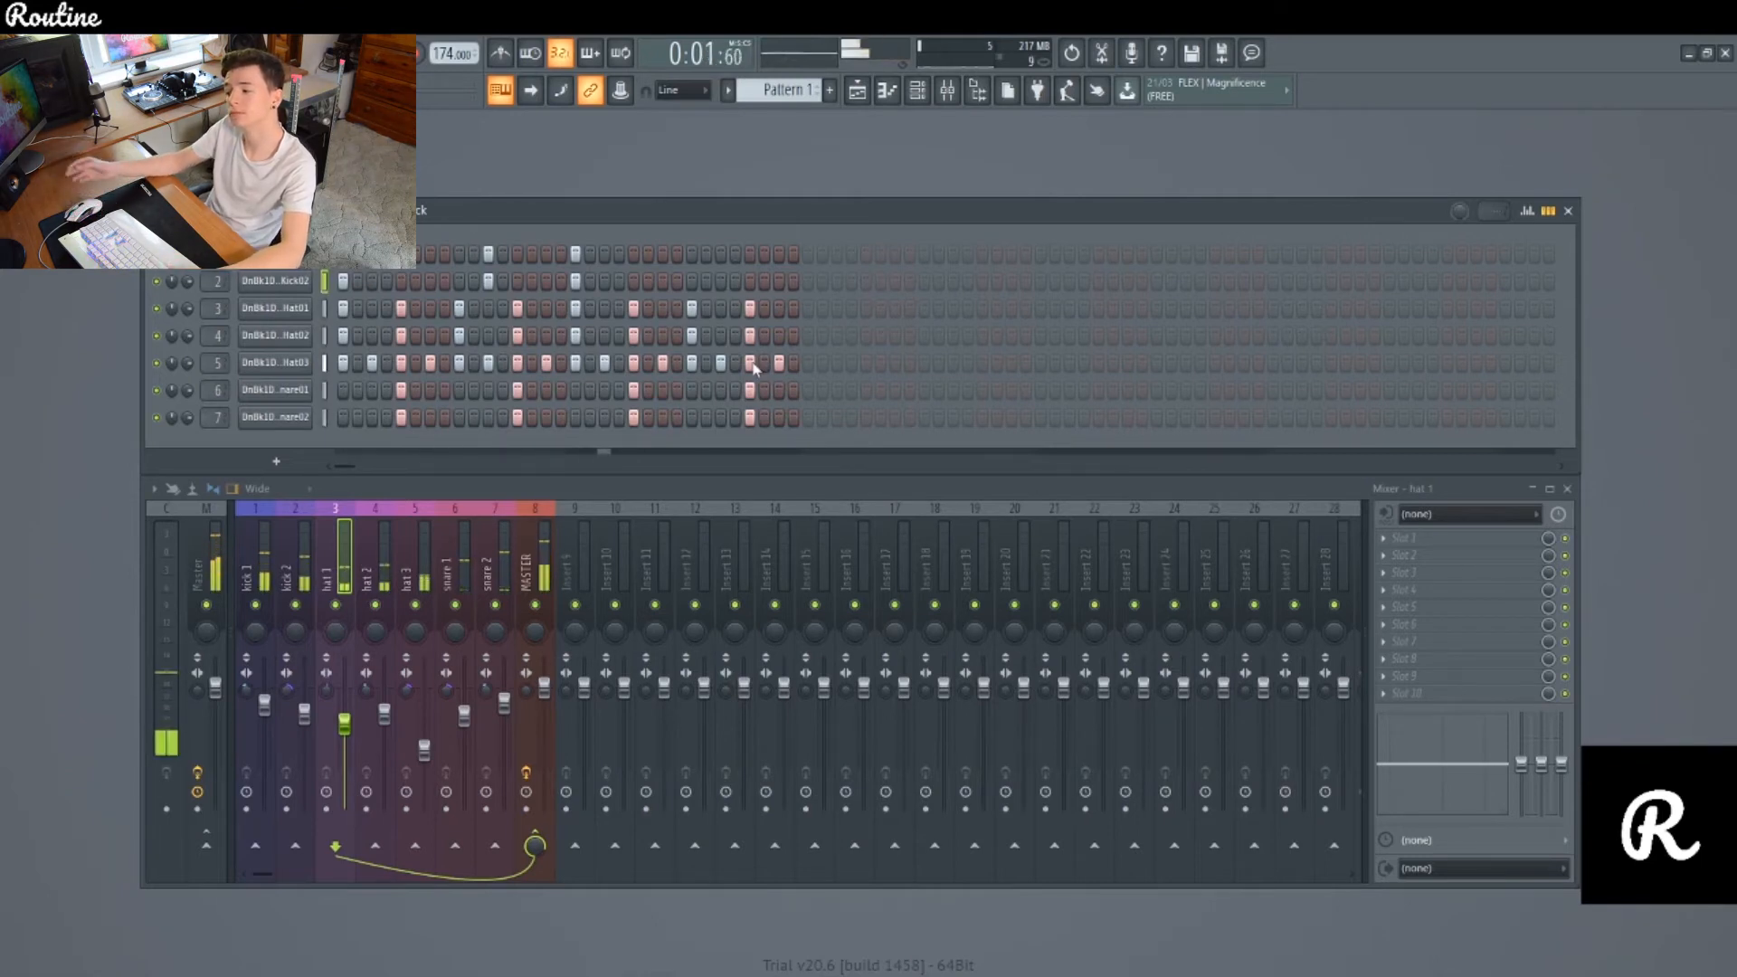
{"action": "key", "text": "space"}
{"action": "key", "text": "space"}
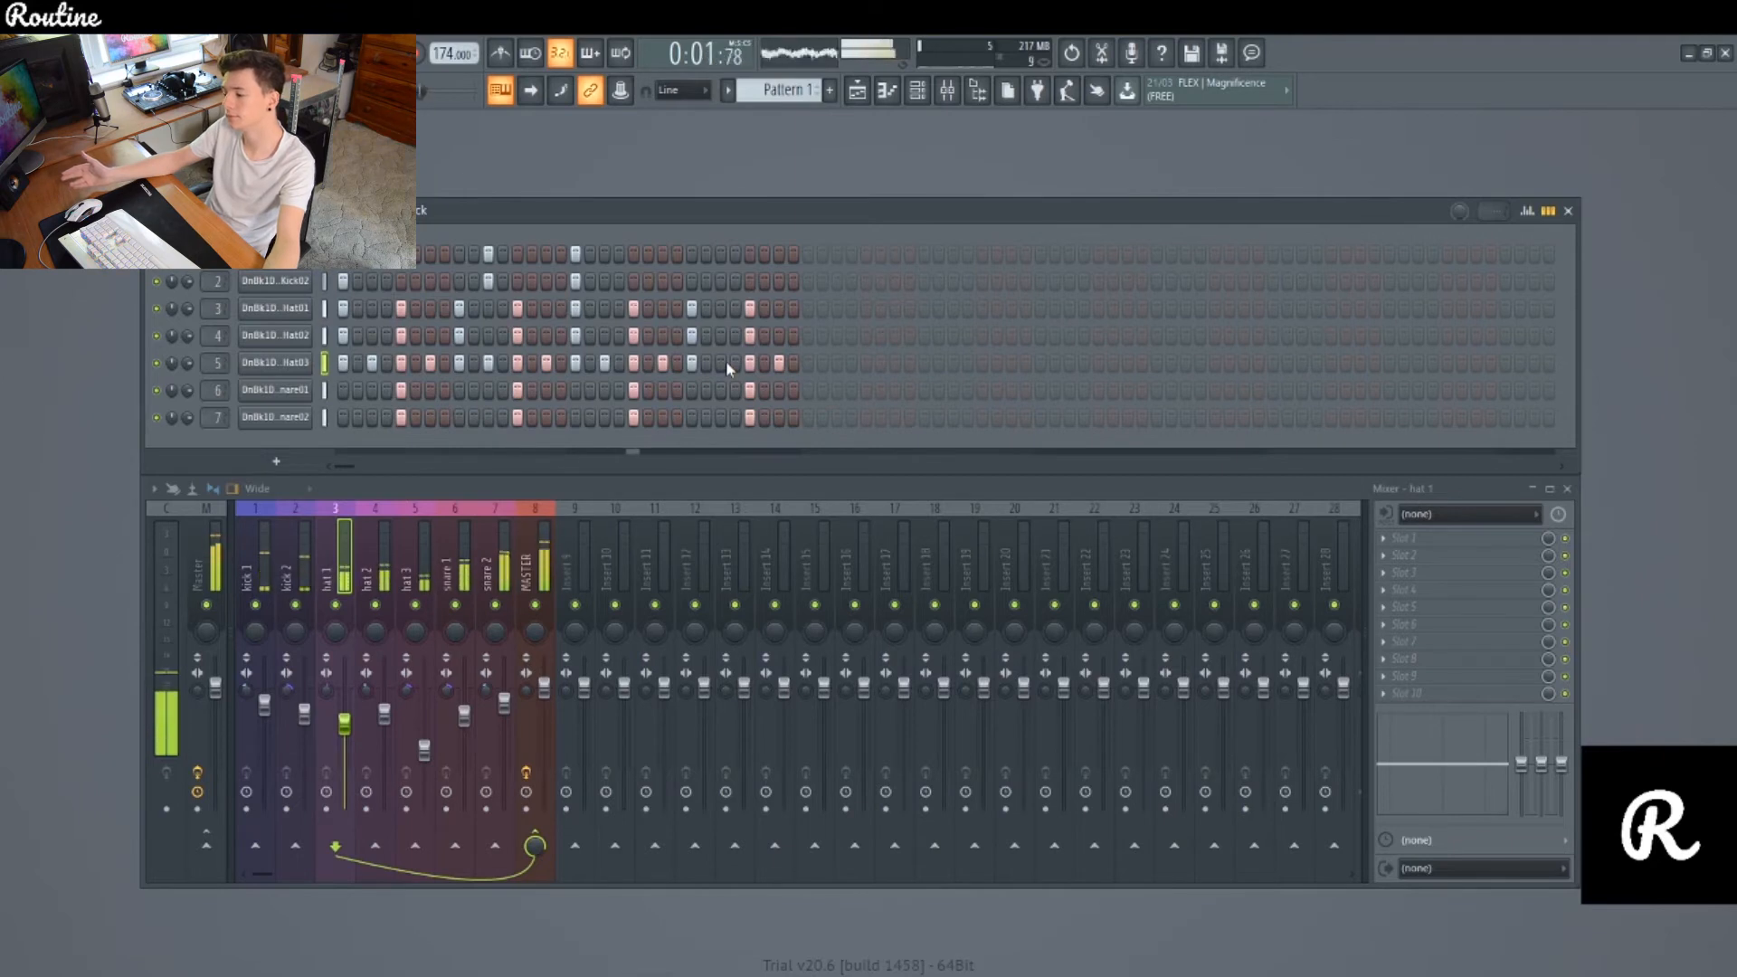
{"action": "key", "text": "space"}
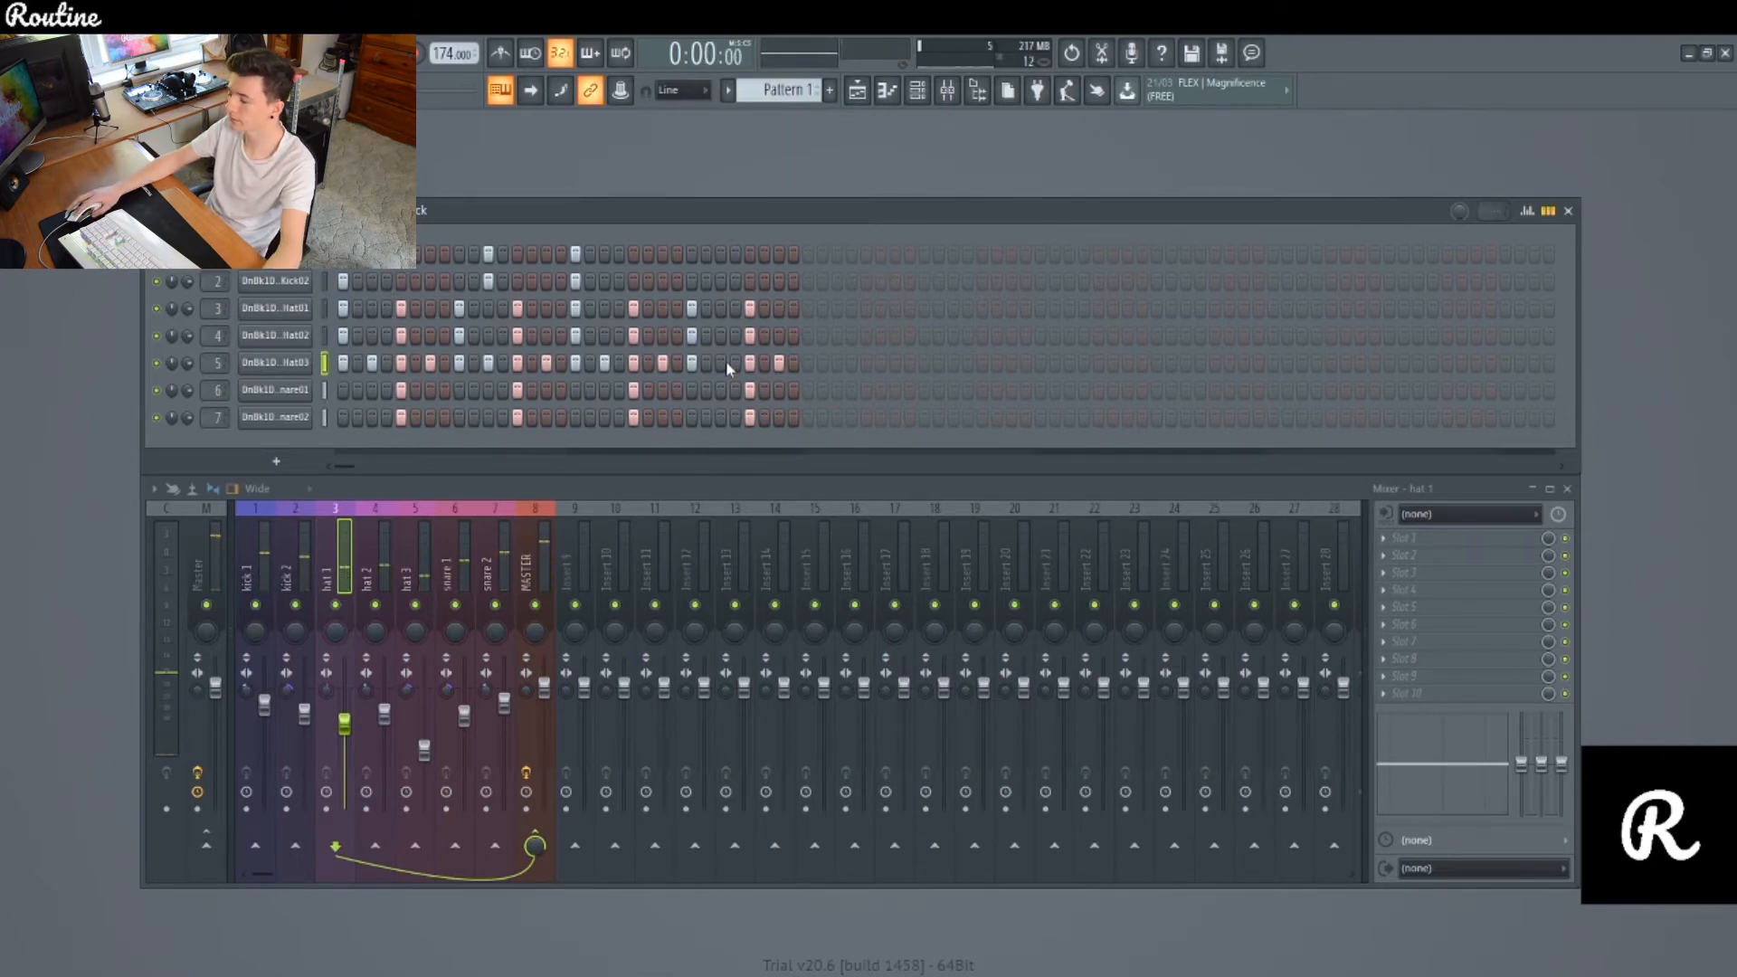
Step: Put both kicks back on step 27 and play the pattern
{"action": "left_click", "coordinate": [721, 255]}
{"action": "left_click", "coordinate": [721, 281]}
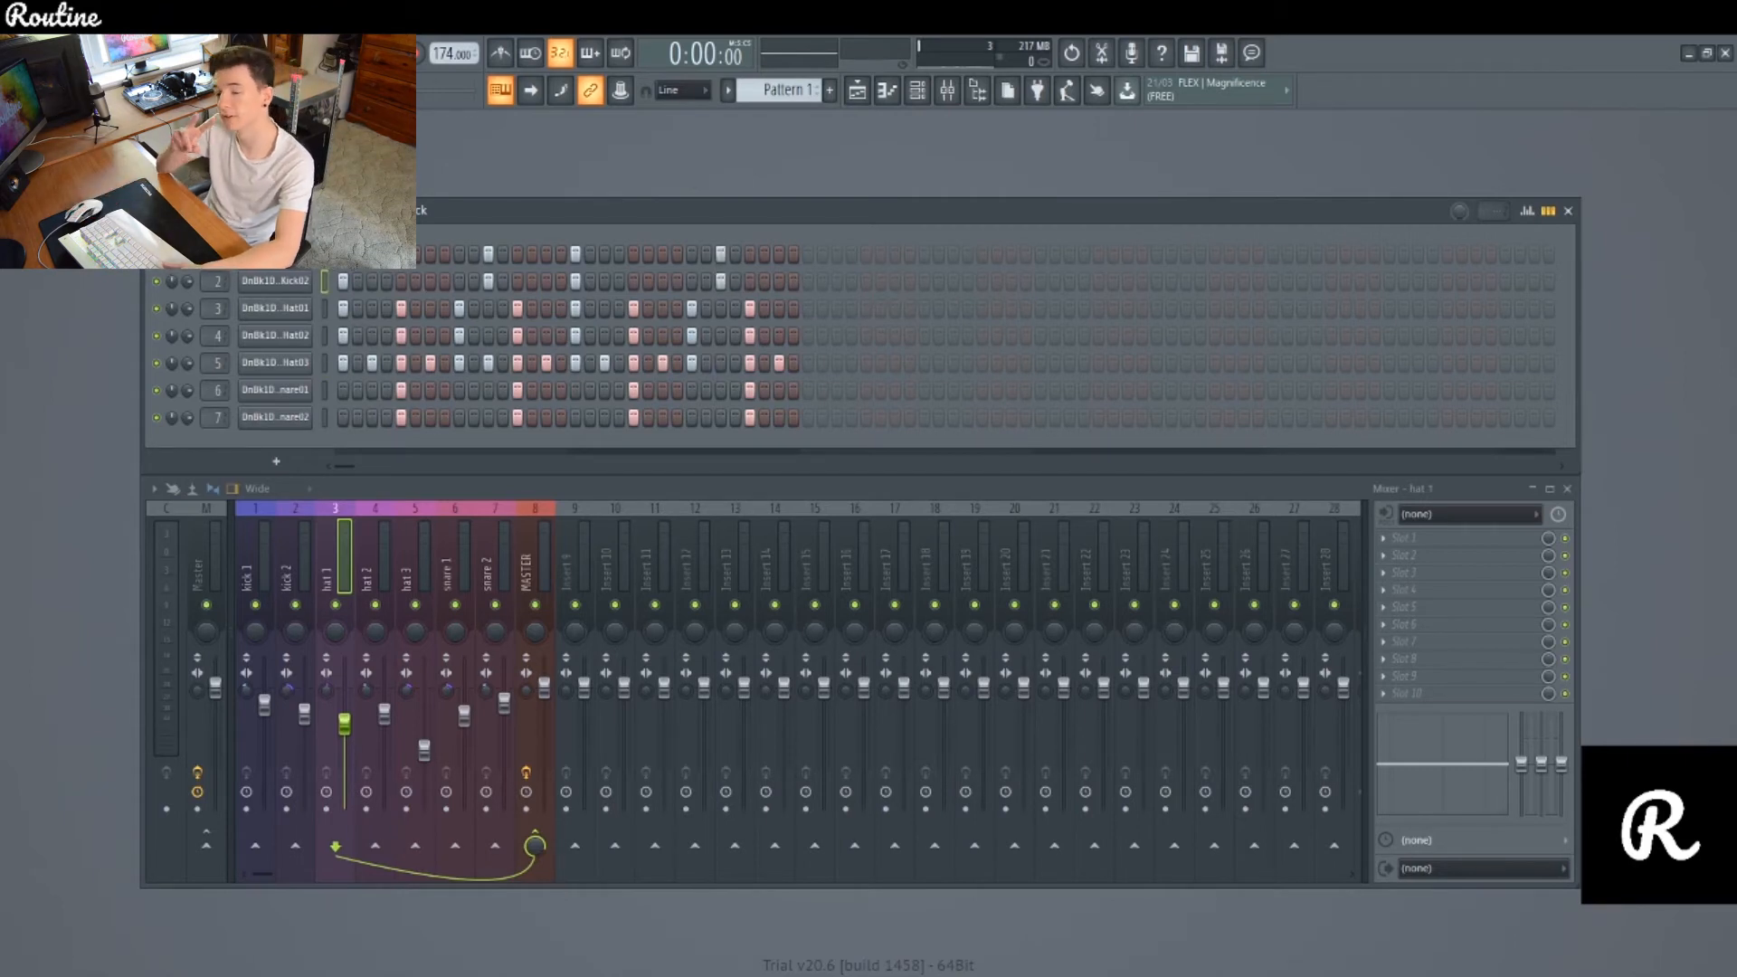
{"action": "key", "text": "space"}
{"action": "key", "text": "space"}
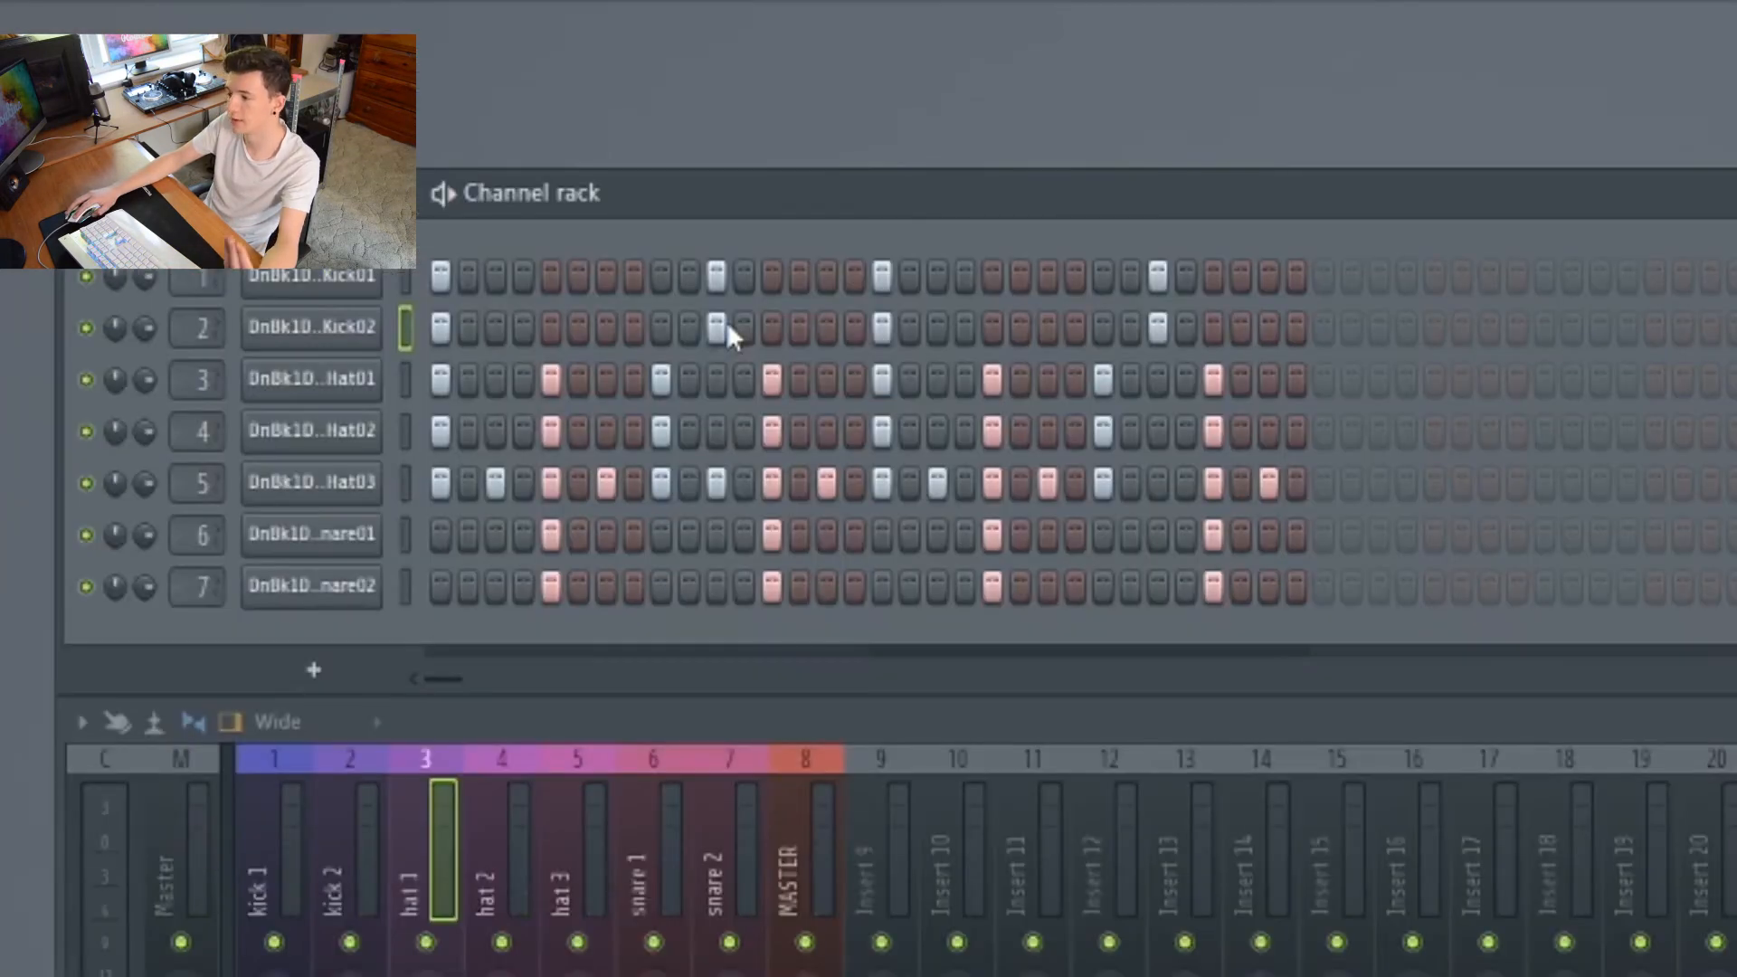
Step: Clear the Kick01 hits on steps 11, 17 and 27, leaving only step 1, and play the pattern
{"action": "left_click", "coordinate": [722, 277]}
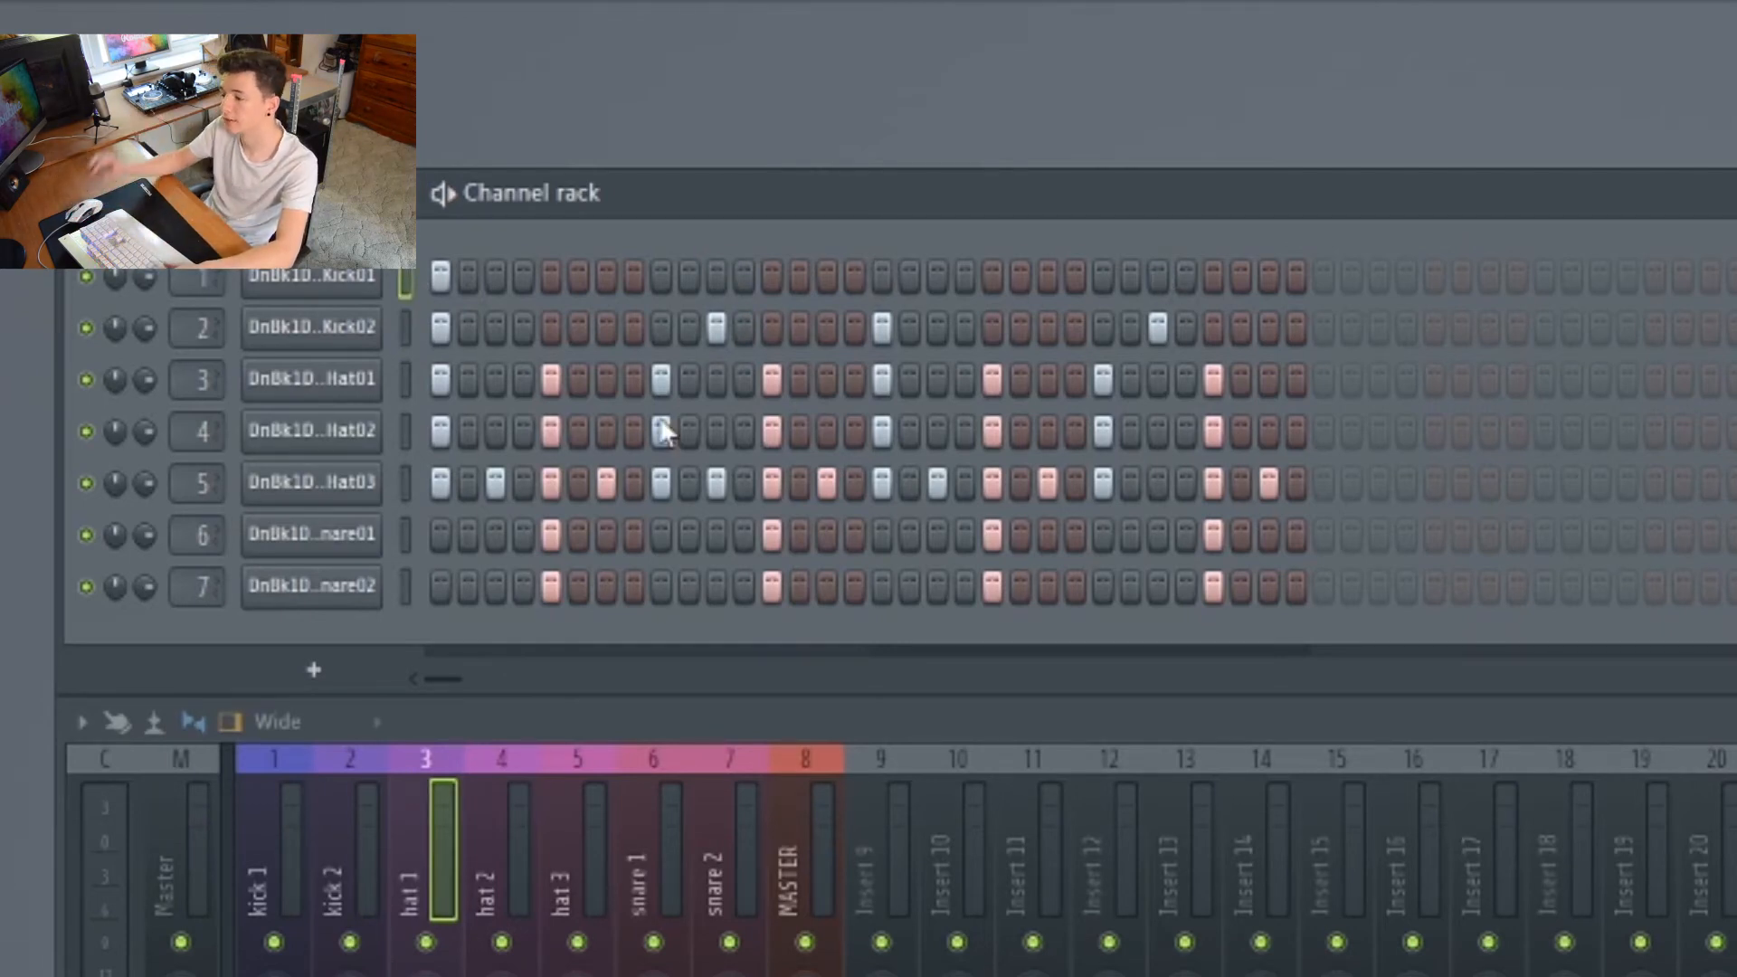
{"action": "key", "text": "space"}
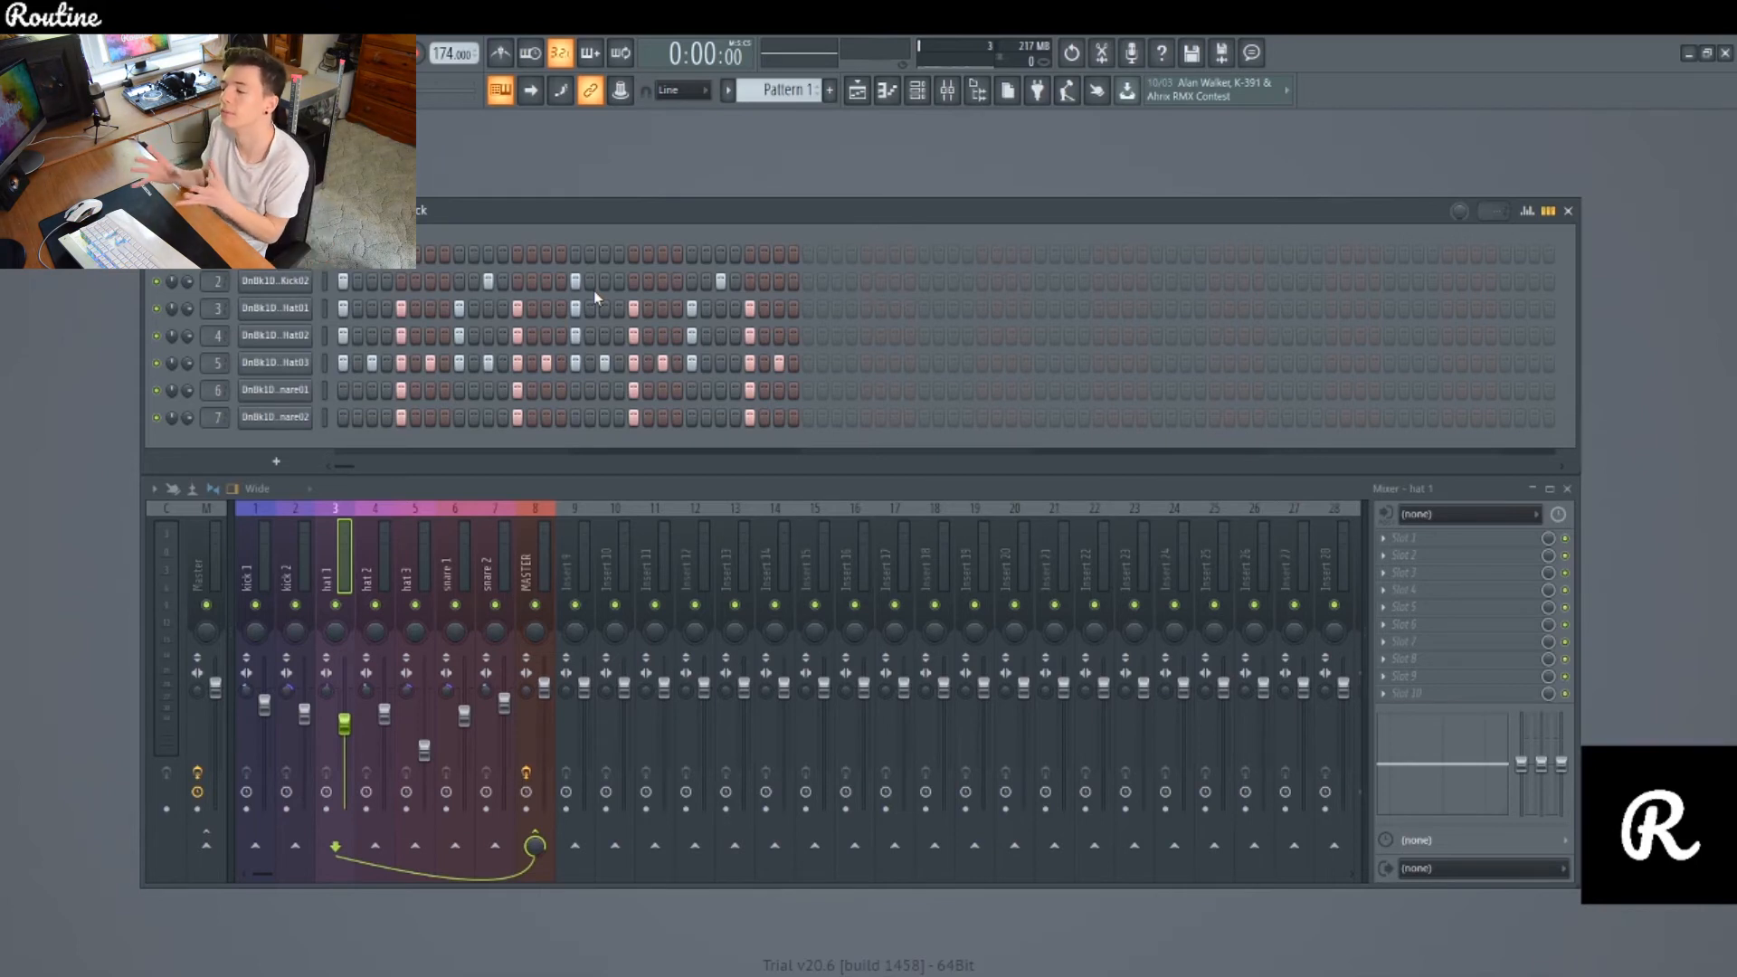
{"action": "key", "text": "space"}
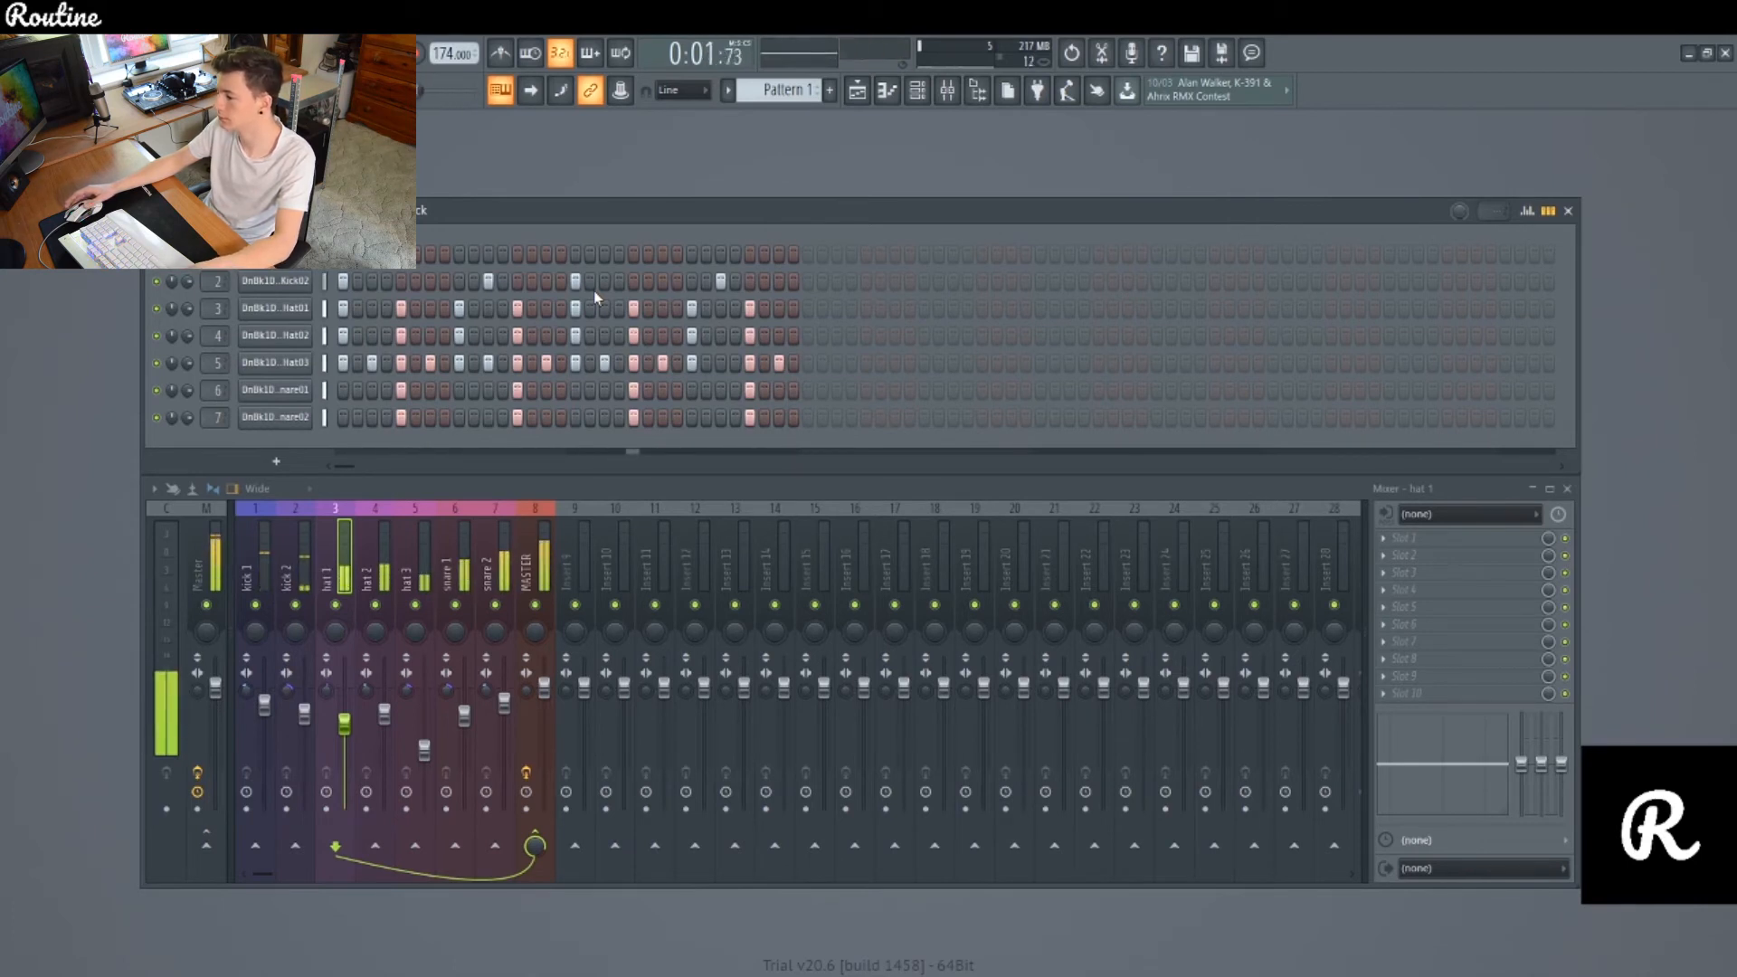
Step: Replace the Kick02 hit on step 27 with Hat02 and Hat03 hits while listening to the pattern
{"action": "left_click", "coordinate": [735, 281]}
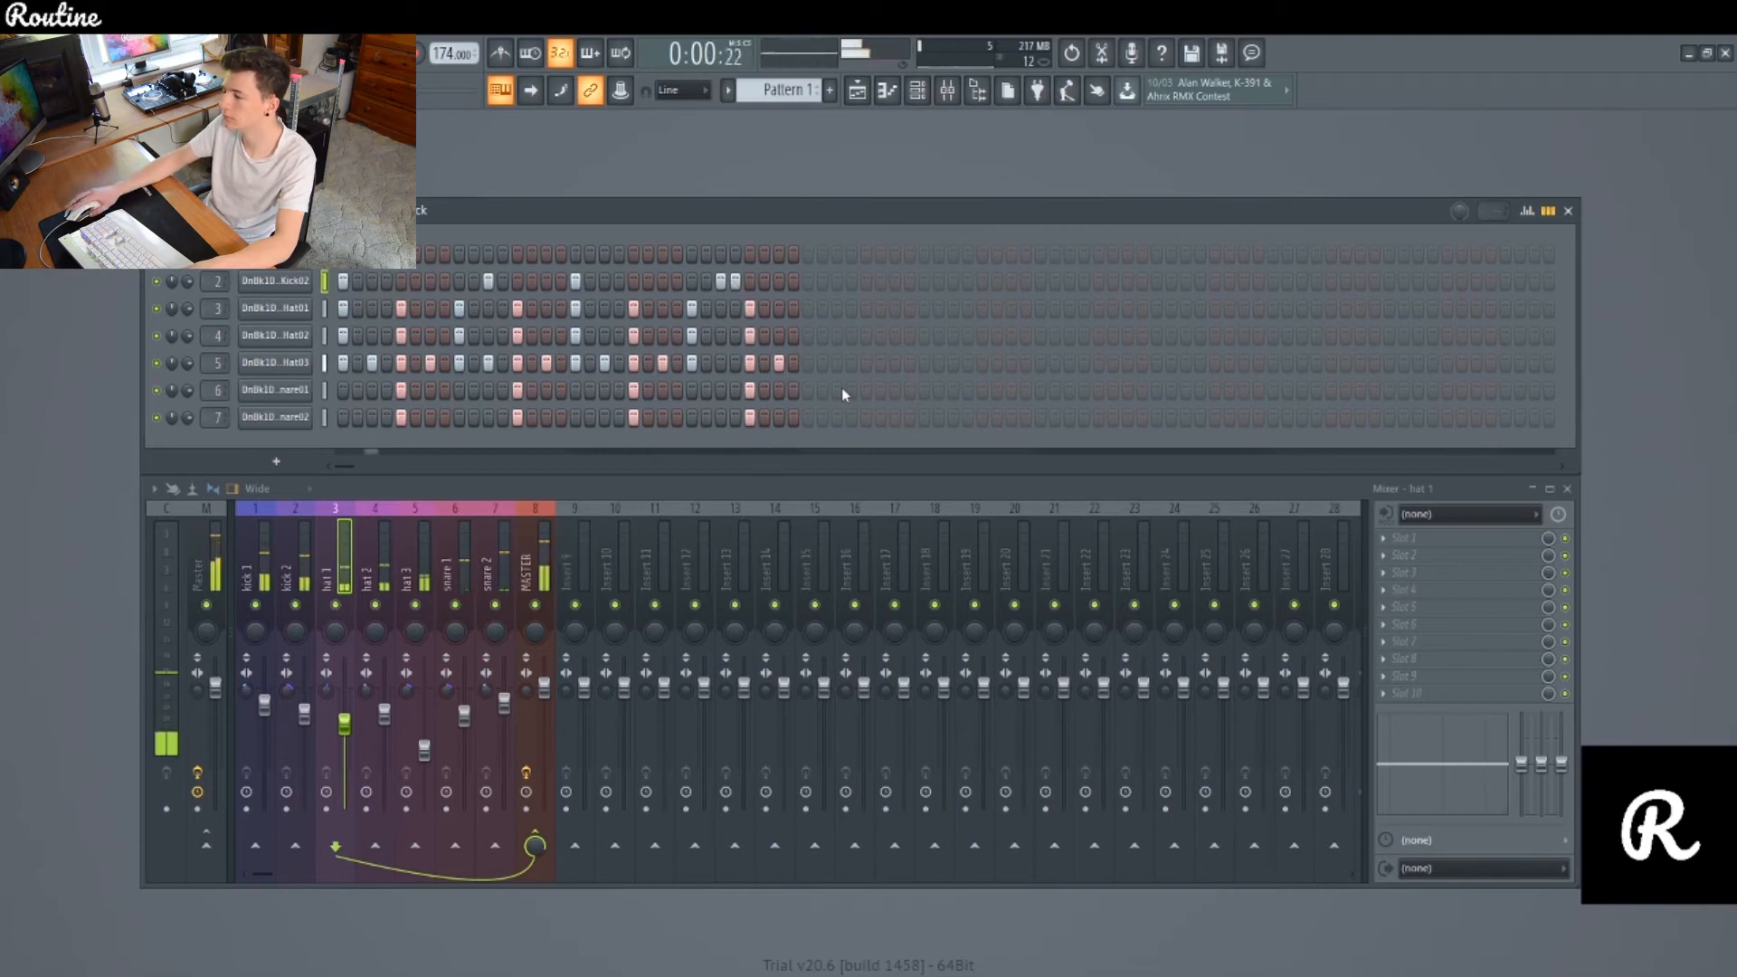
{"action": "left_click", "coordinate": [735, 281]}
{"action": "left_click", "coordinate": [721, 283]}
{"action": "left_click", "coordinate": [721, 364]}
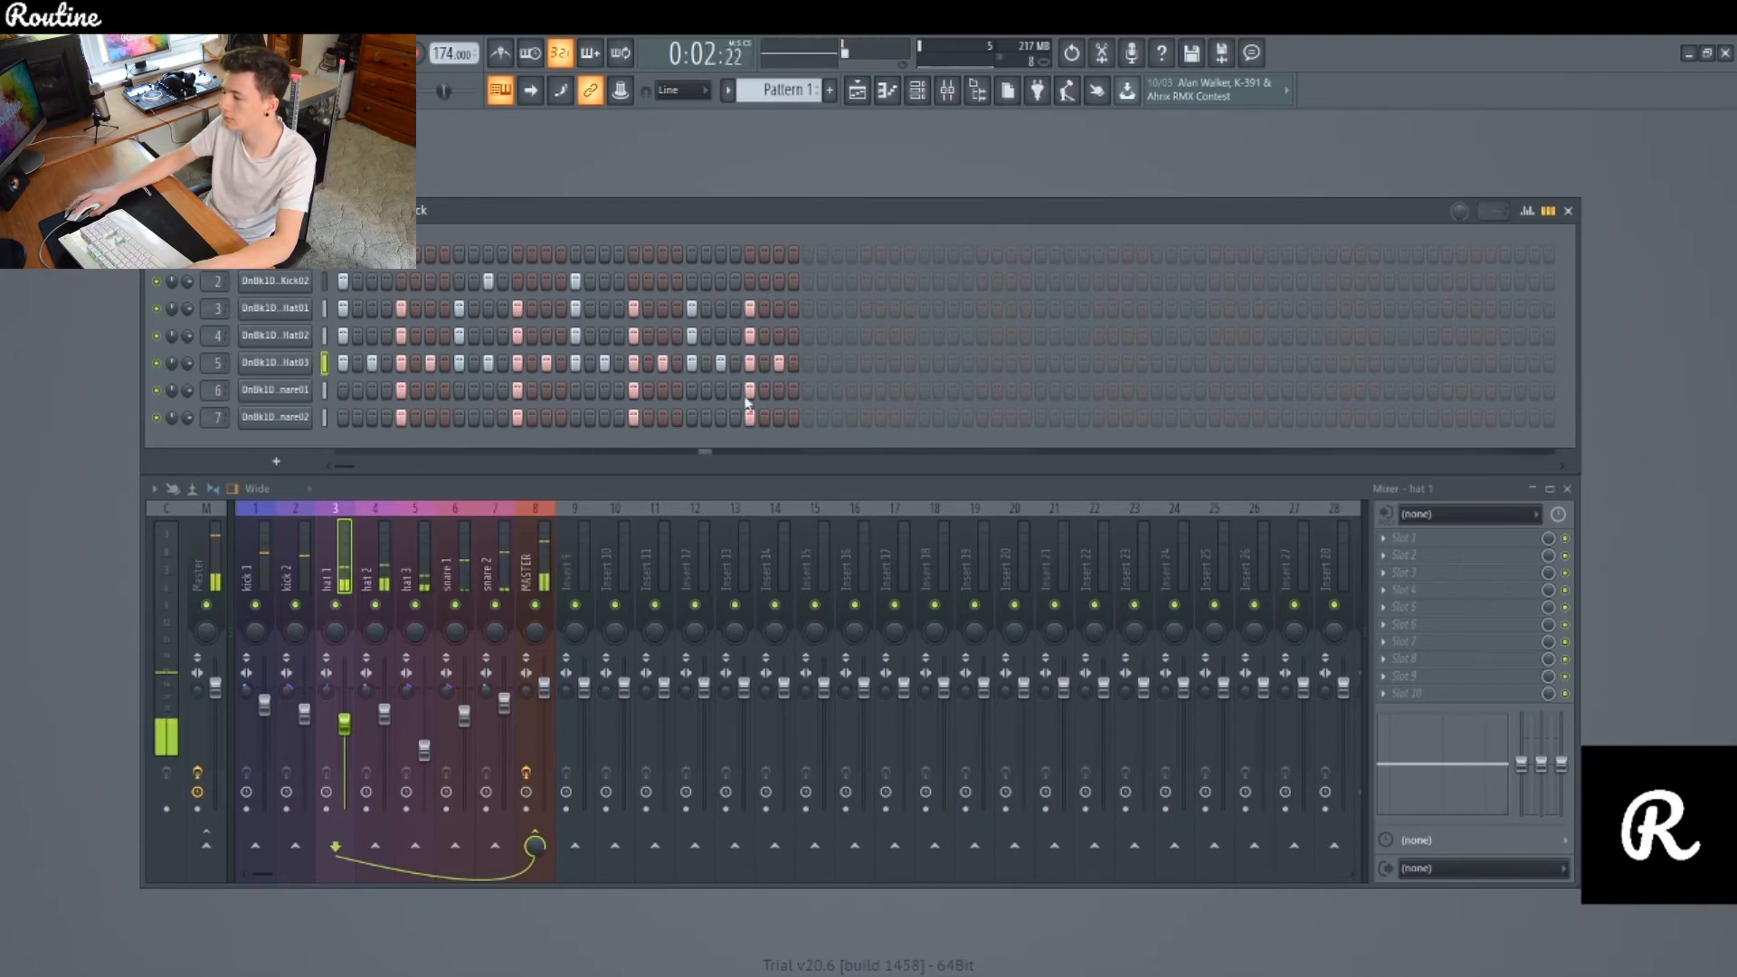
{"action": "left_click", "coordinate": [721, 336]}
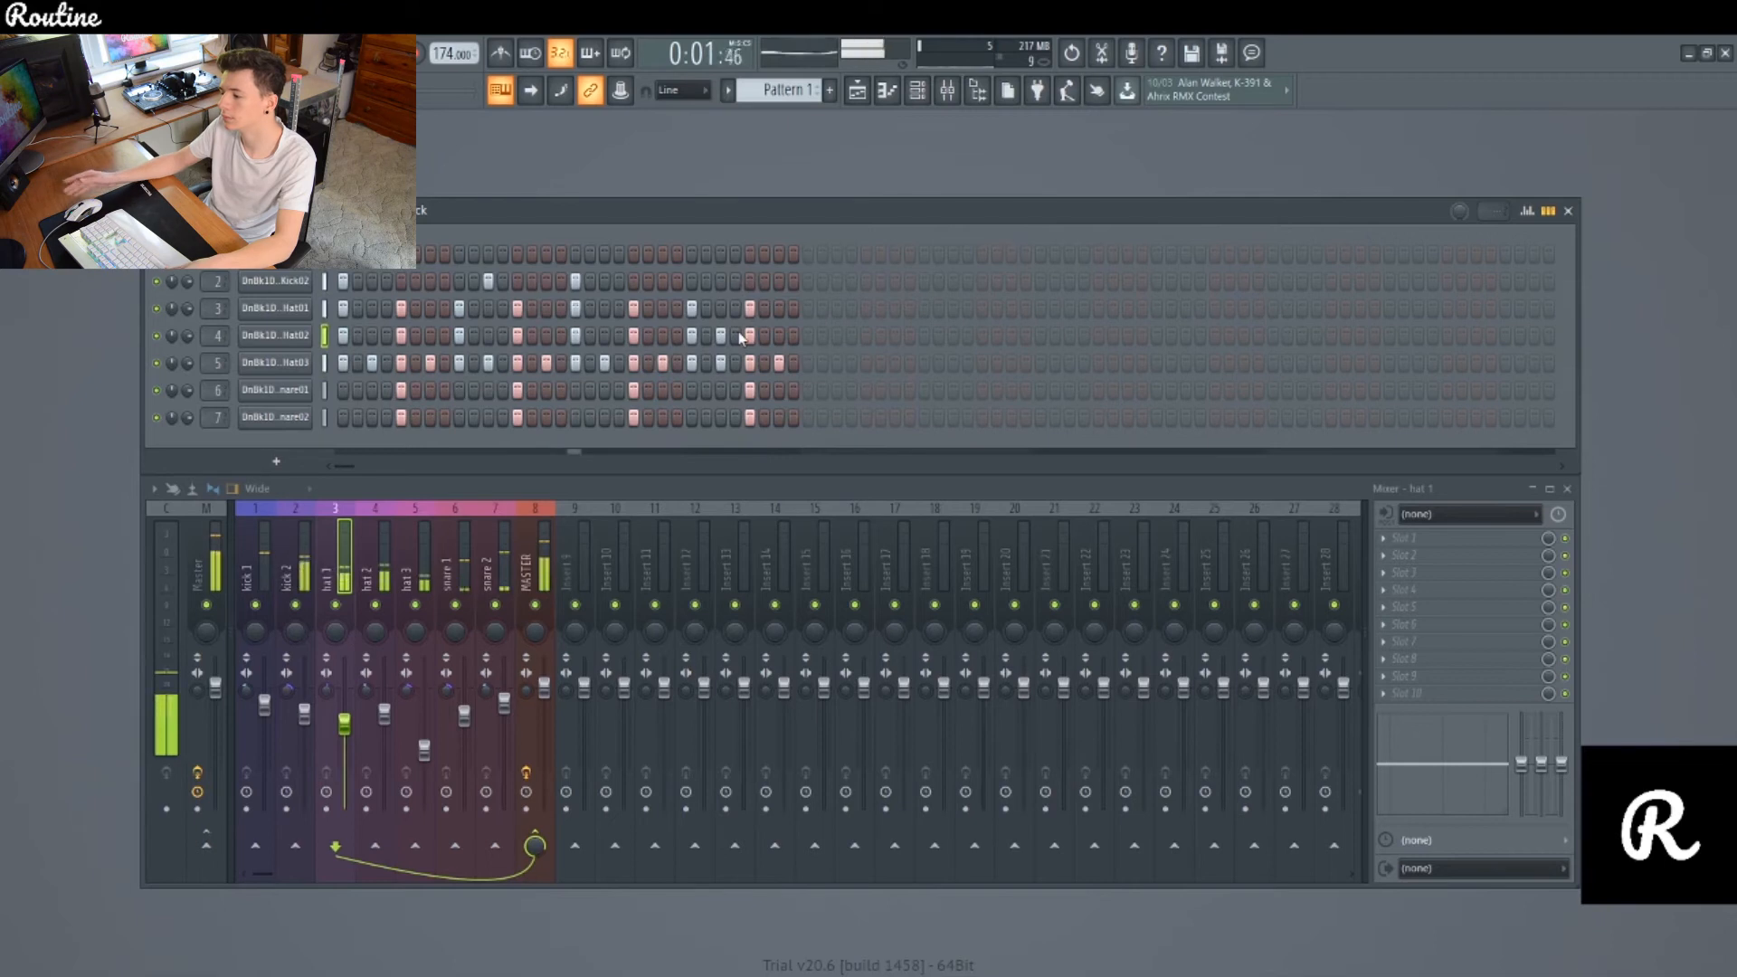
{"action": "key", "text": "space"}
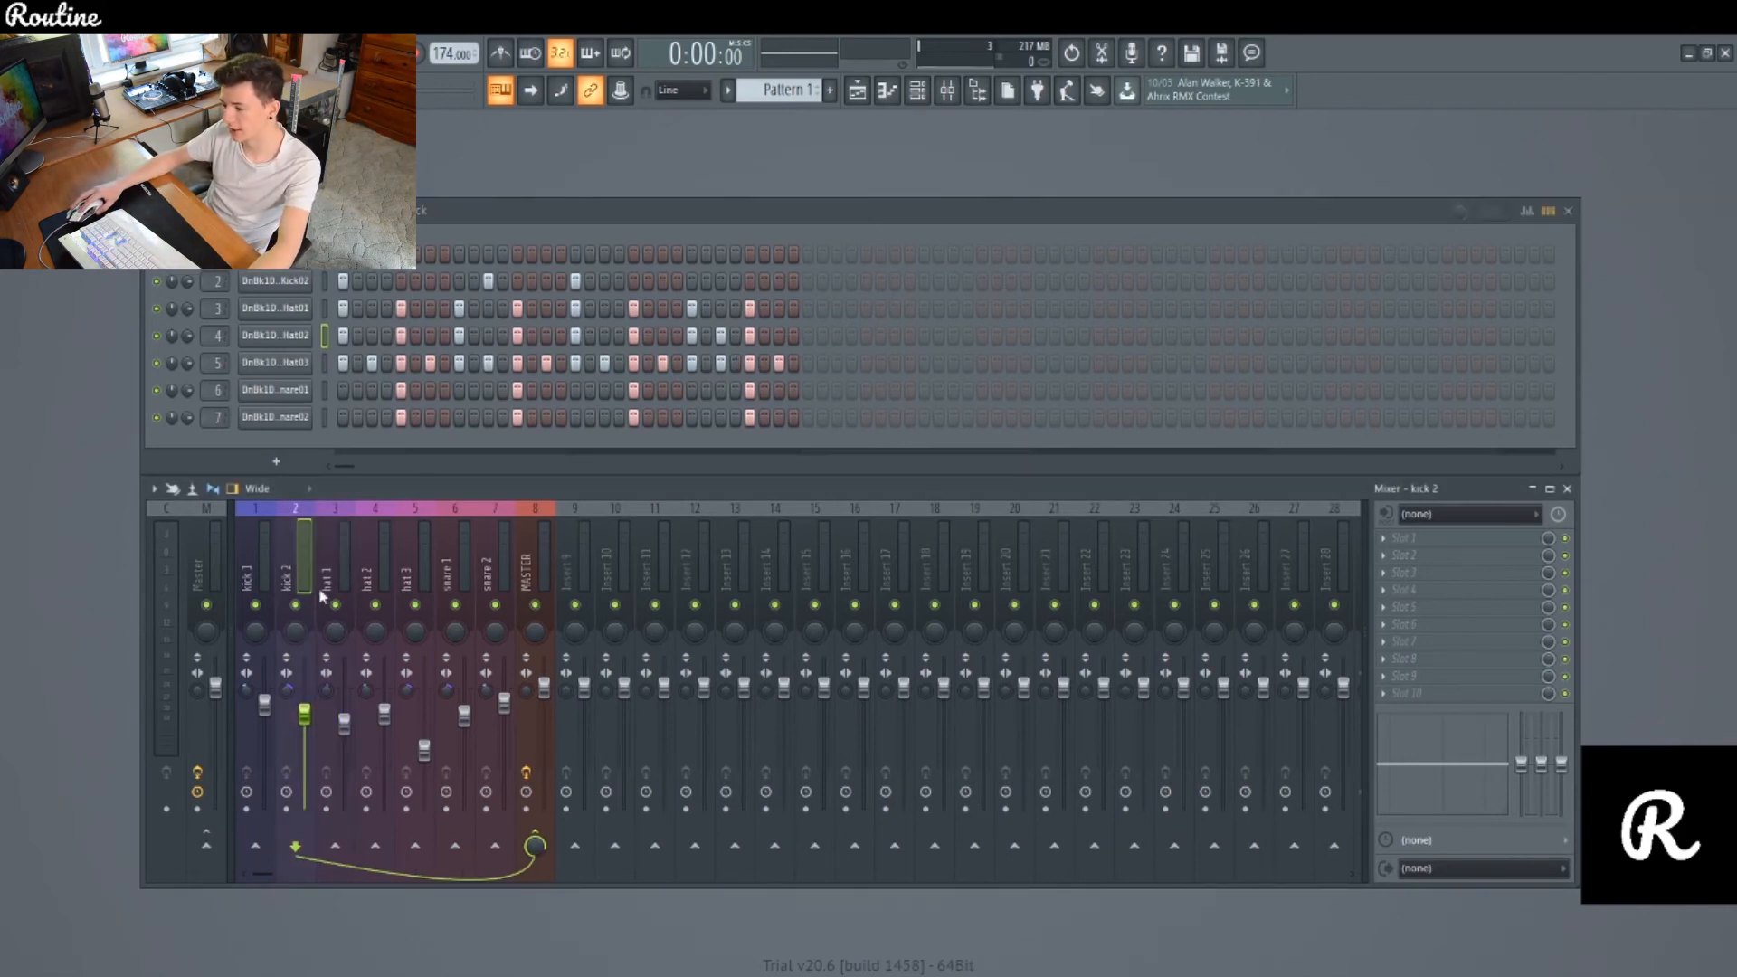
Step: Rename the MASTER mixer track on insert 8 as DRUM MASTER
{"action": "left_click", "coordinate": [203, 576]}
{"action": "left_click", "coordinate": [539, 579]}
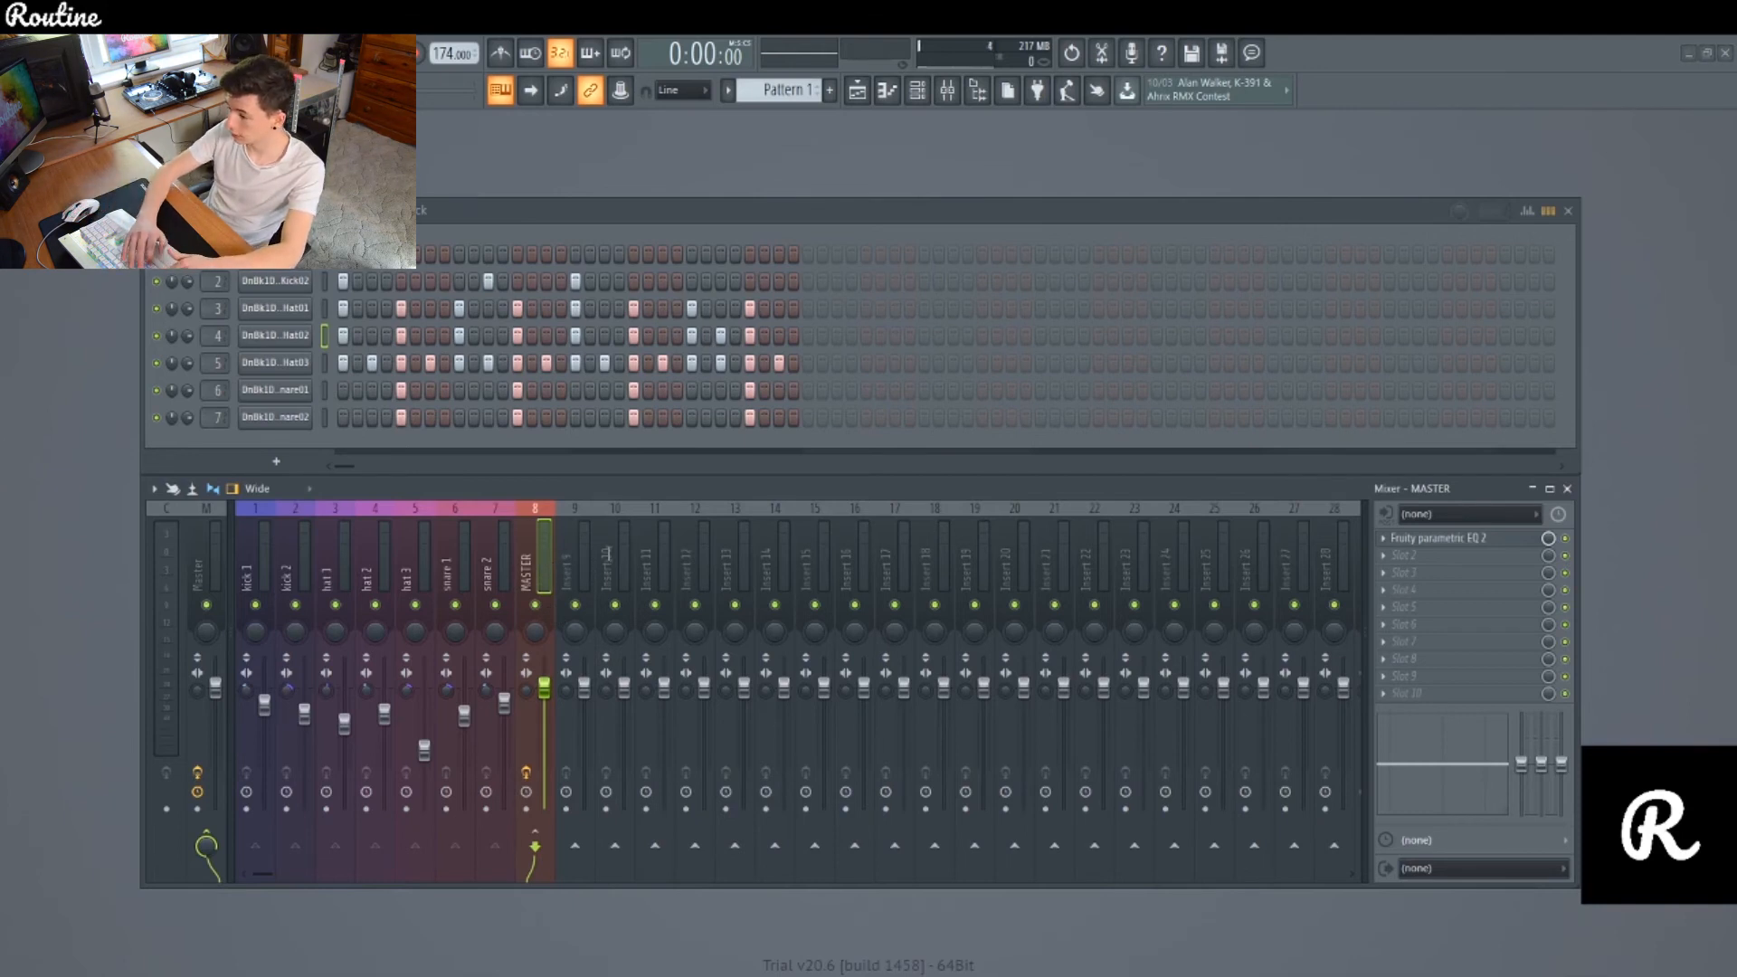
{"action": "key", "text": "Return"}
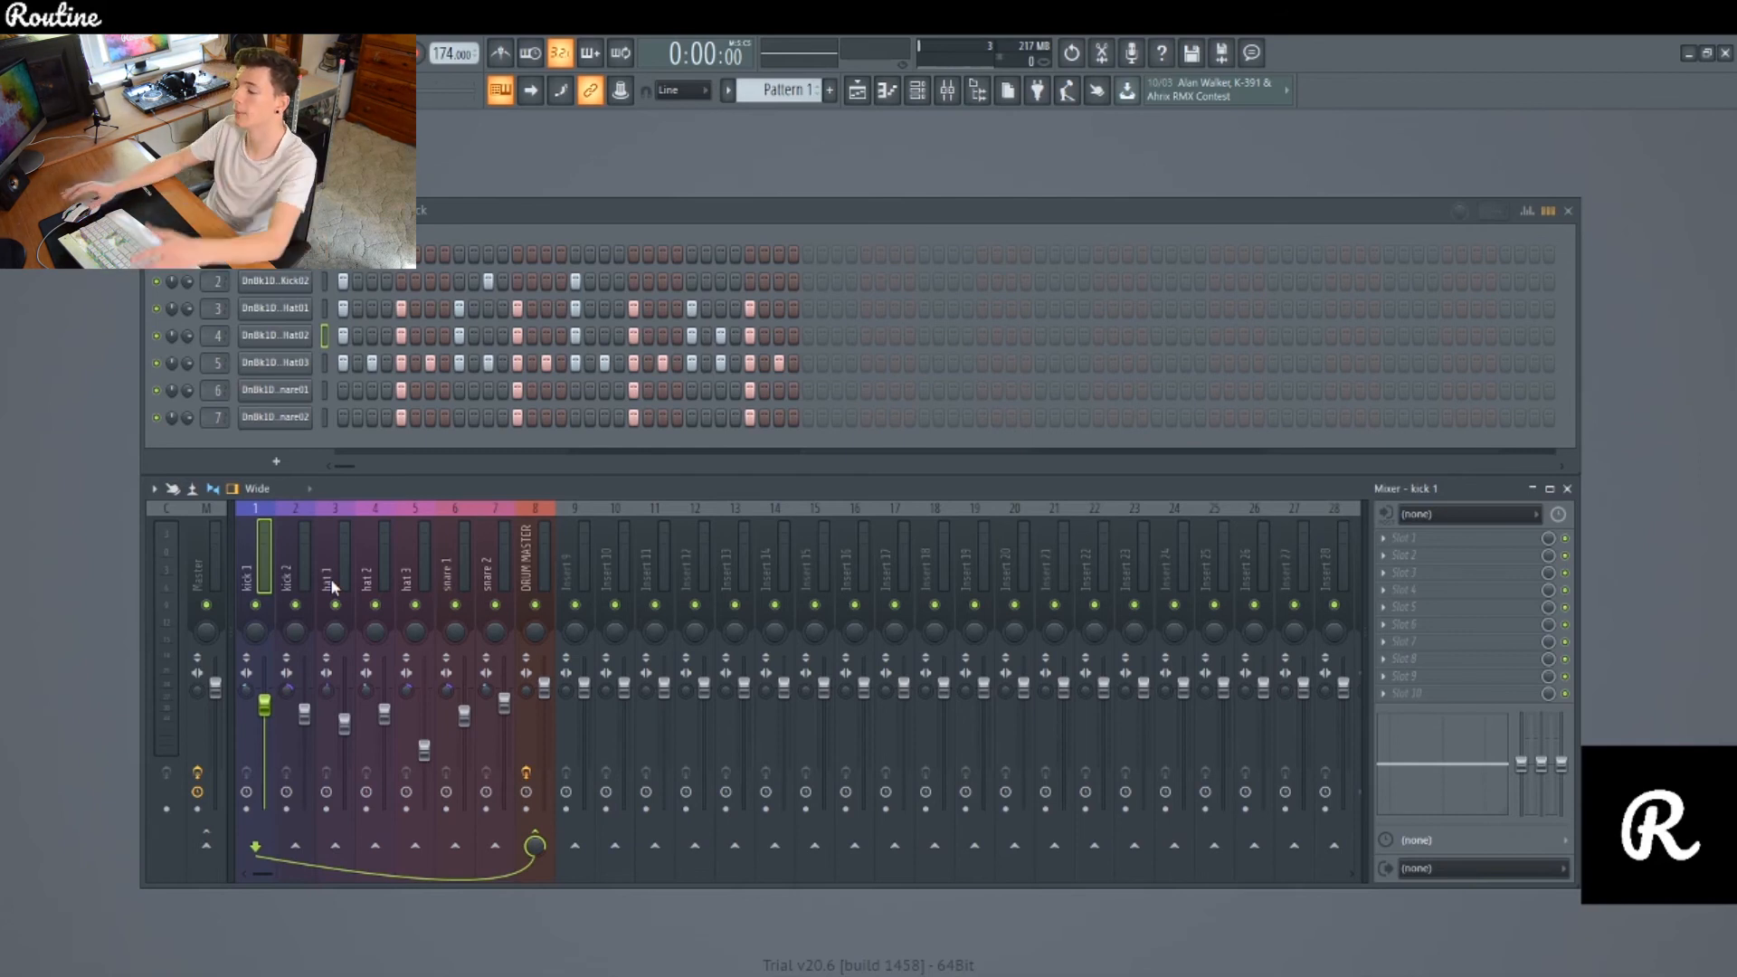
Step: Disconnect kick 1's routing to the DRUM MASTER track and undo that change
{"action": "left_click", "coordinate": [523, 584]}
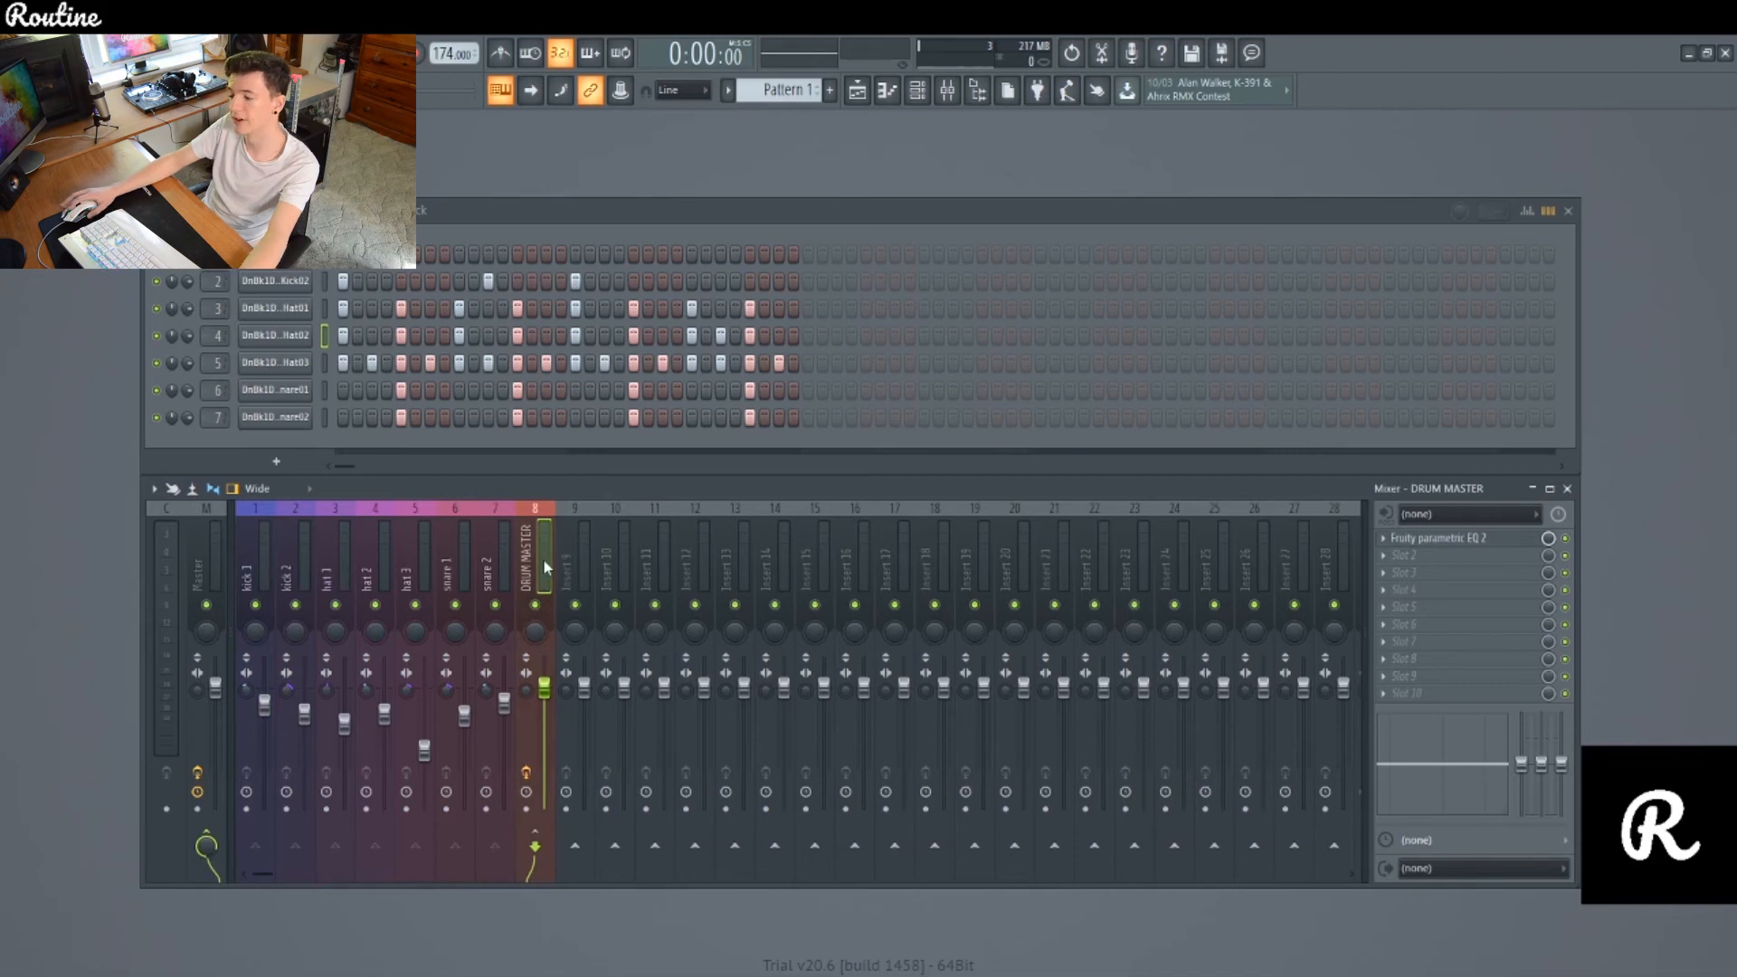
{"action": "left_click", "coordinate": [258, 566]}
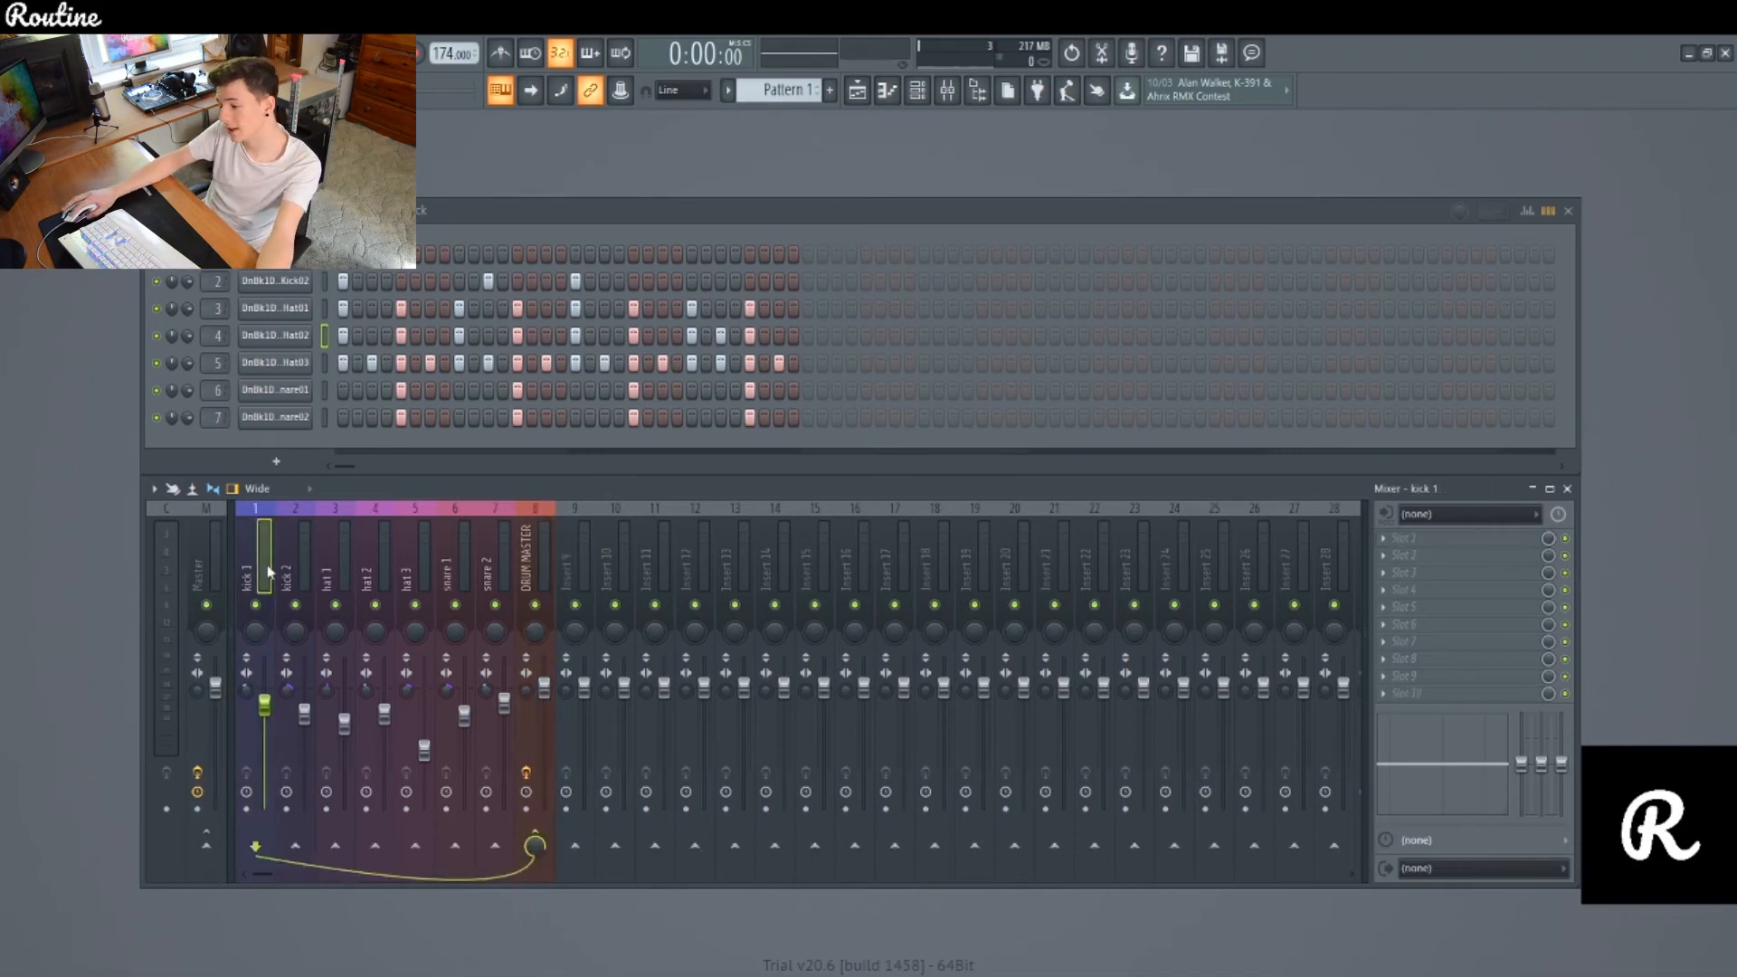
{"action": "left_click", "coordinate": [536, 845]}
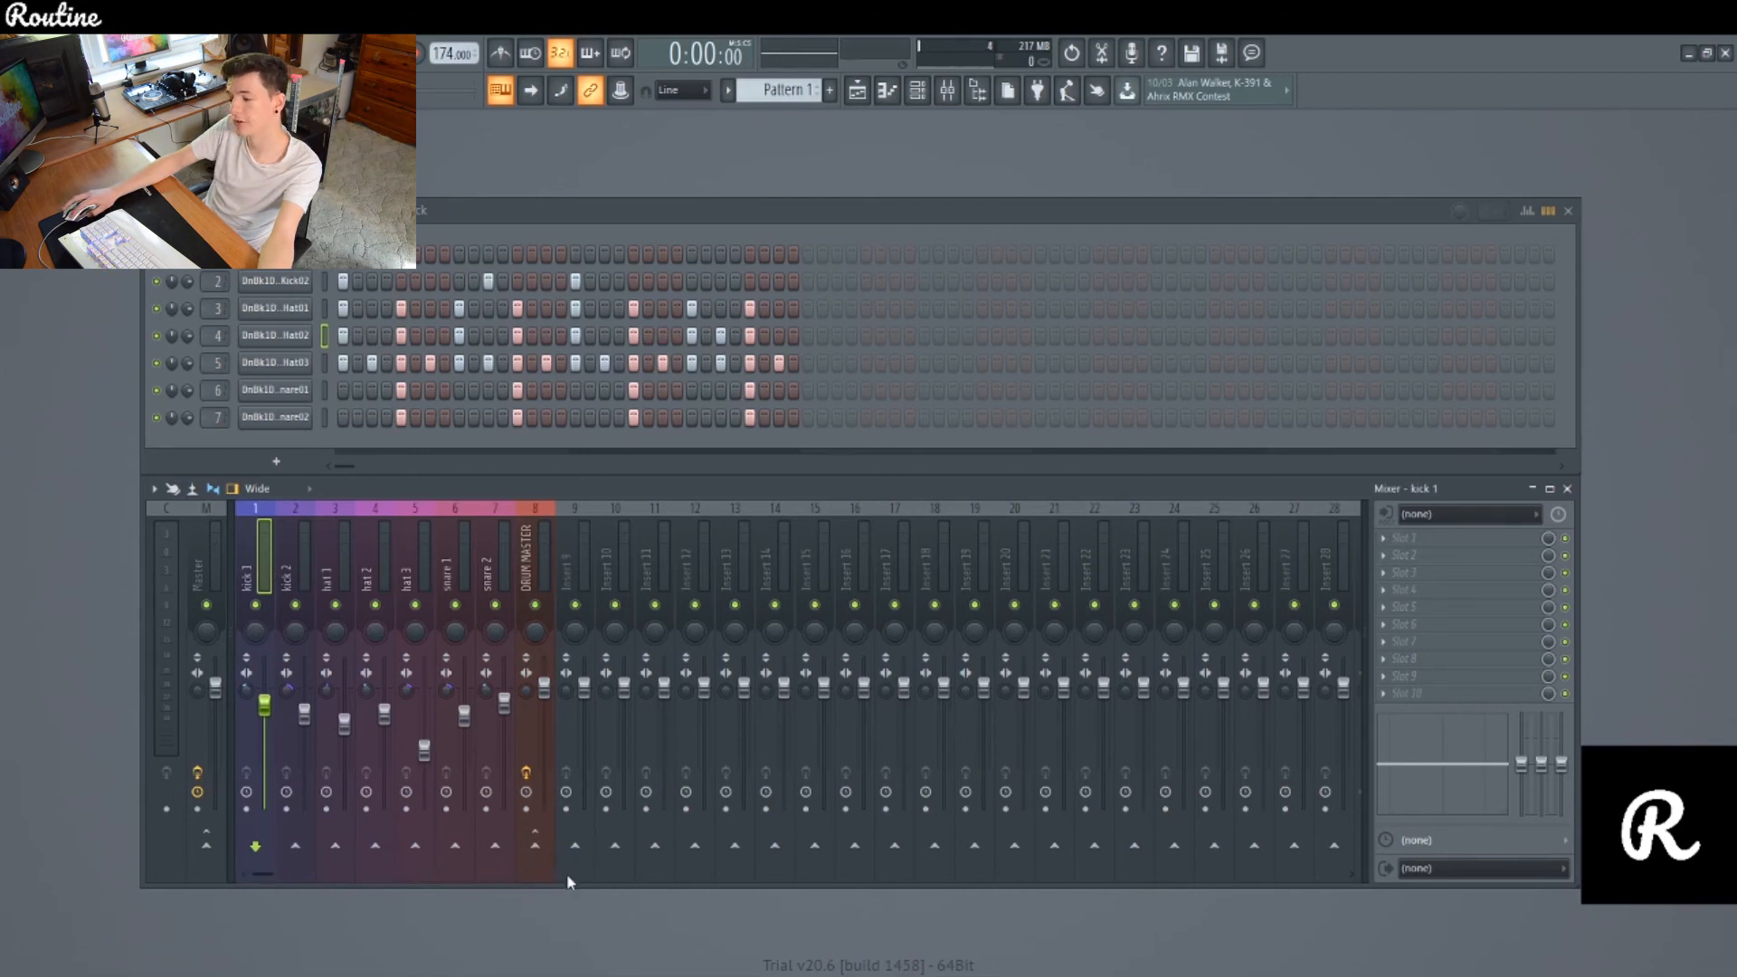
{"action": "key", "text": "ctrl+z"}
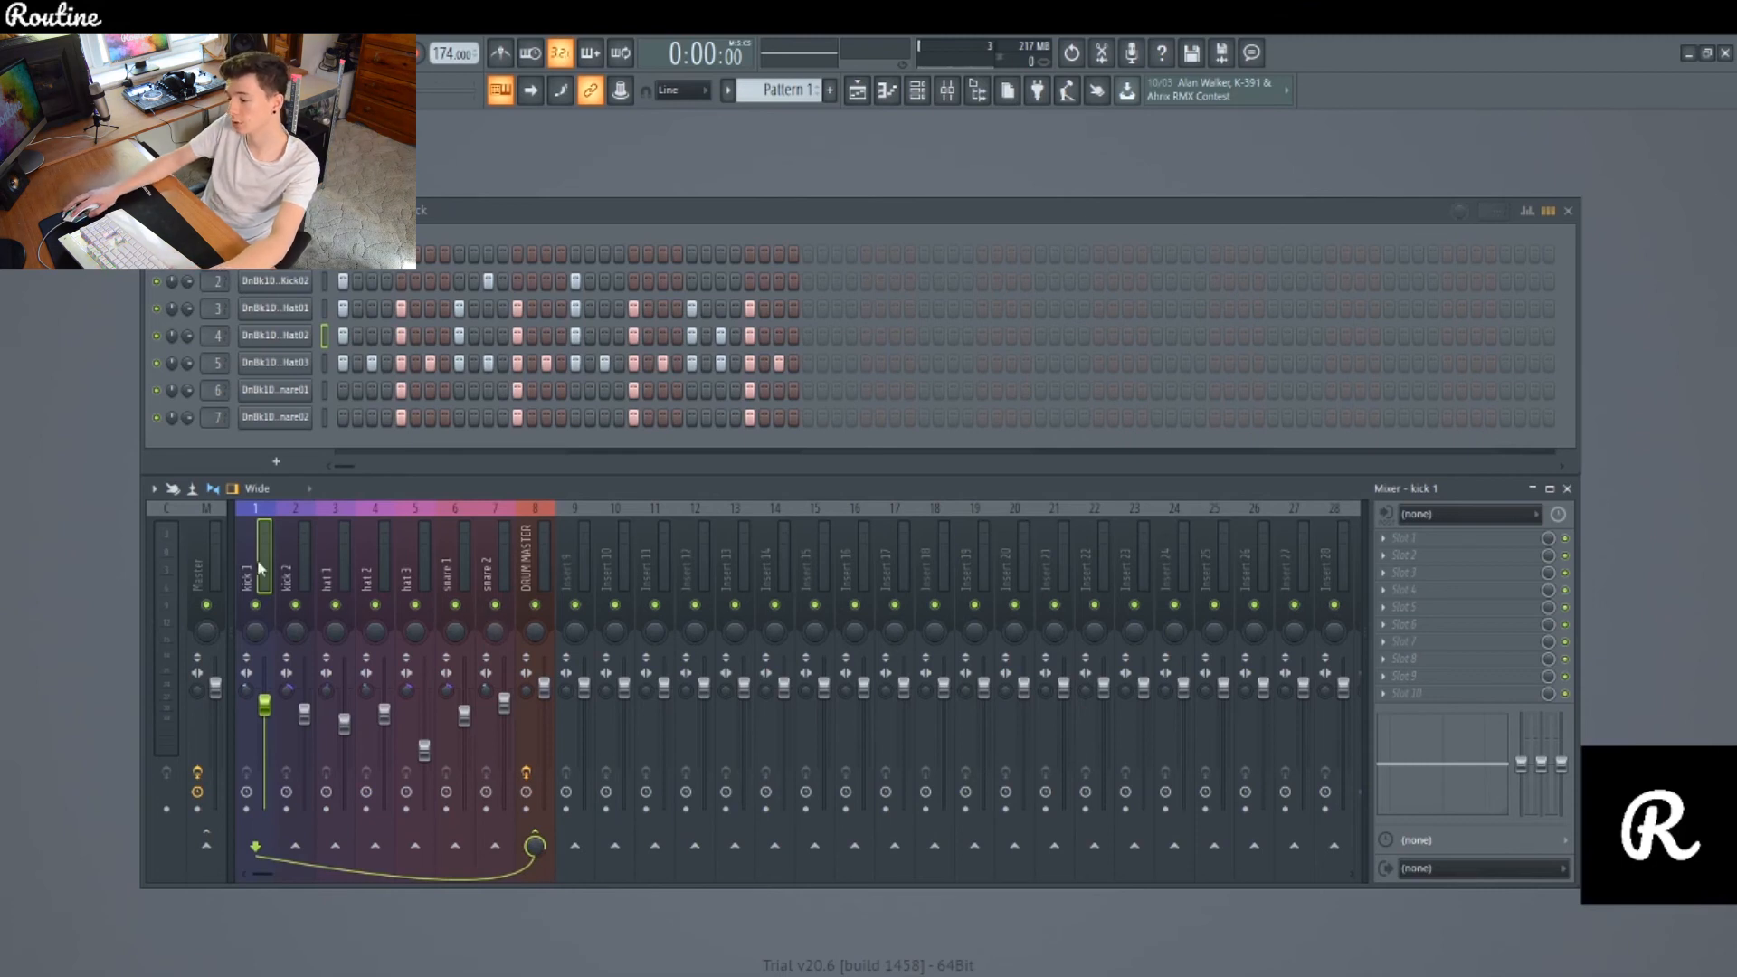
Step: Play the pattern while lowering the DRUM MASTER level, and bring the level back to where it was
{"action": "key", "text": "space"}
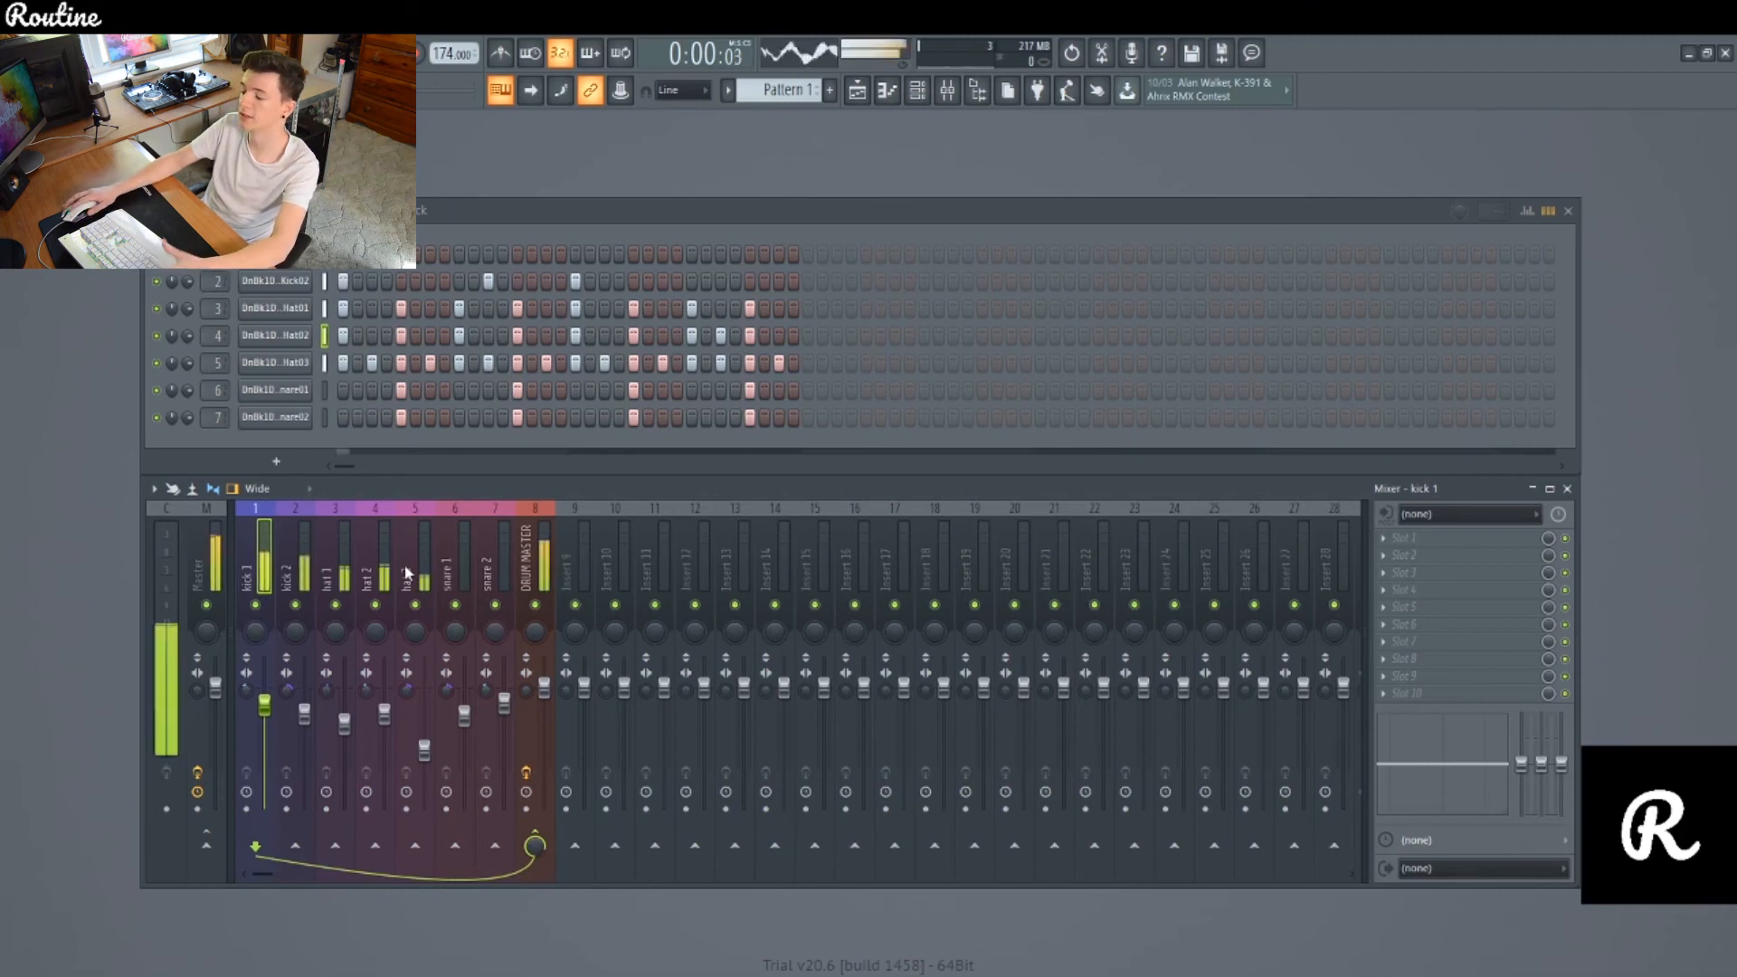
{"action": "mouse_move", "coordinate": [549, 717]}
{"action": "left_mouse_down"}
{"action": "mouse_move", "coordinate": [549, 796]}
{"action": "mouse_move", "coordinate": [549, 665]}
{"action": "mouse_move", "coordinate": [543, 746]}
{"action": "mouse_move", "coordinate": [544, 688]}
{"action": "left_mouse_up"}
{"action": "key", "text": "space"}
{"action": "key", "text": "space"}
{"action": "key", "text": "space"}
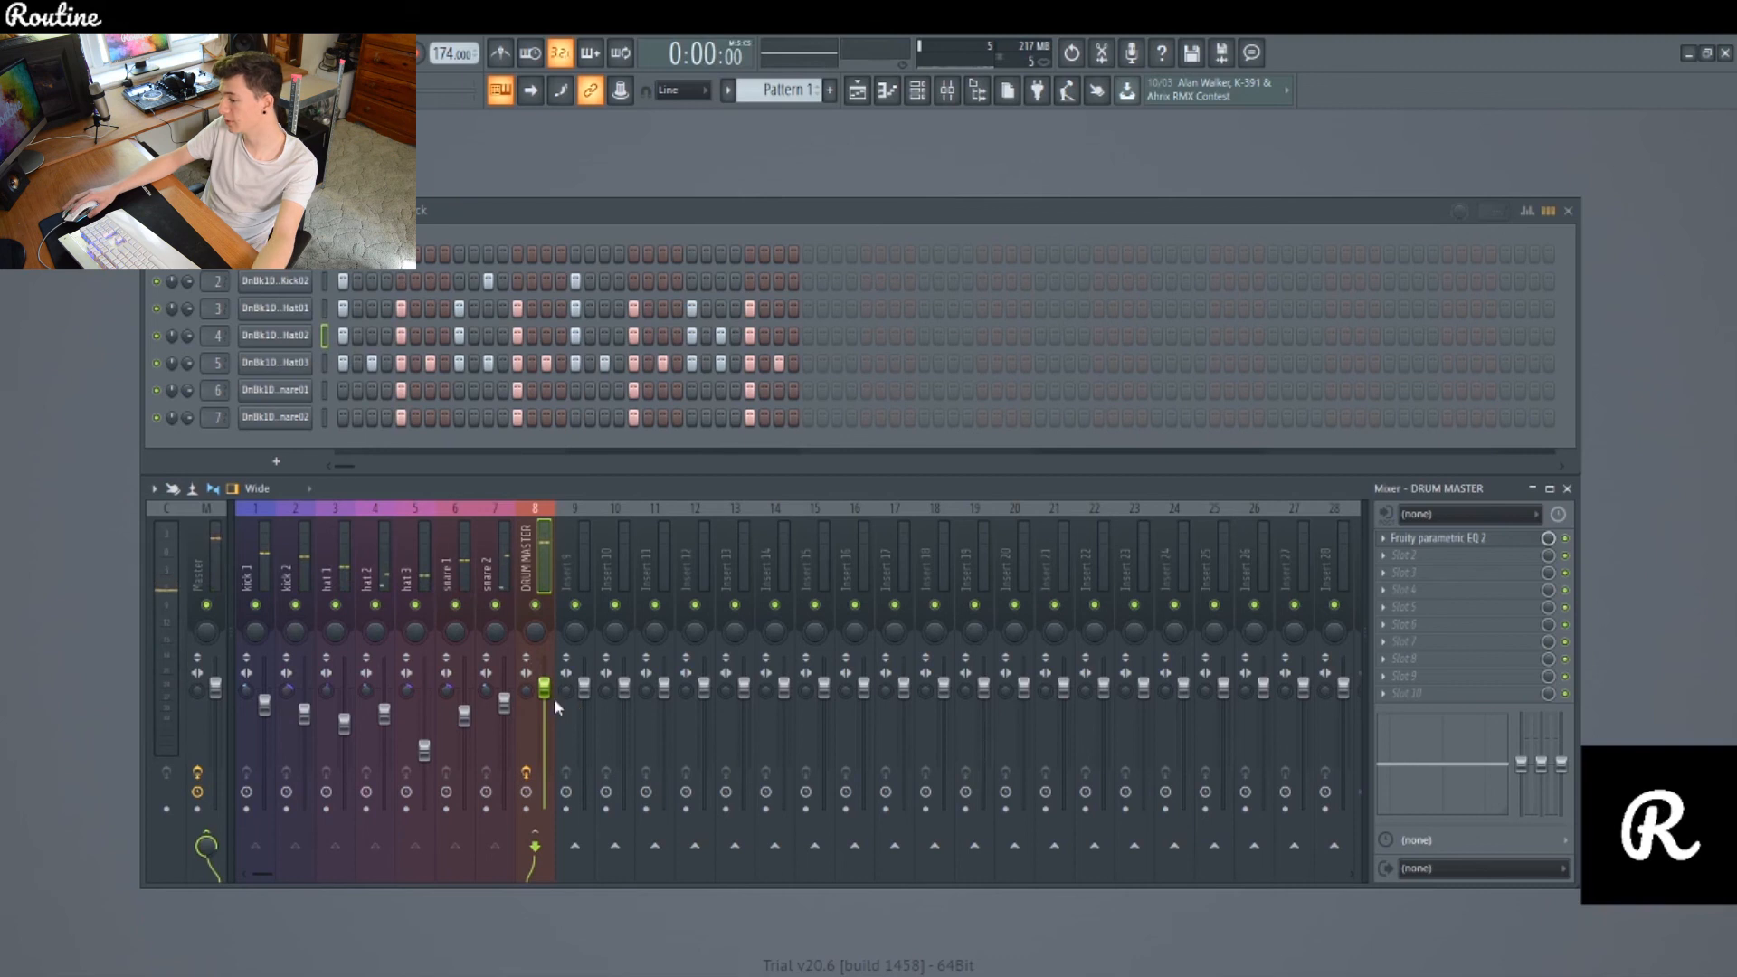